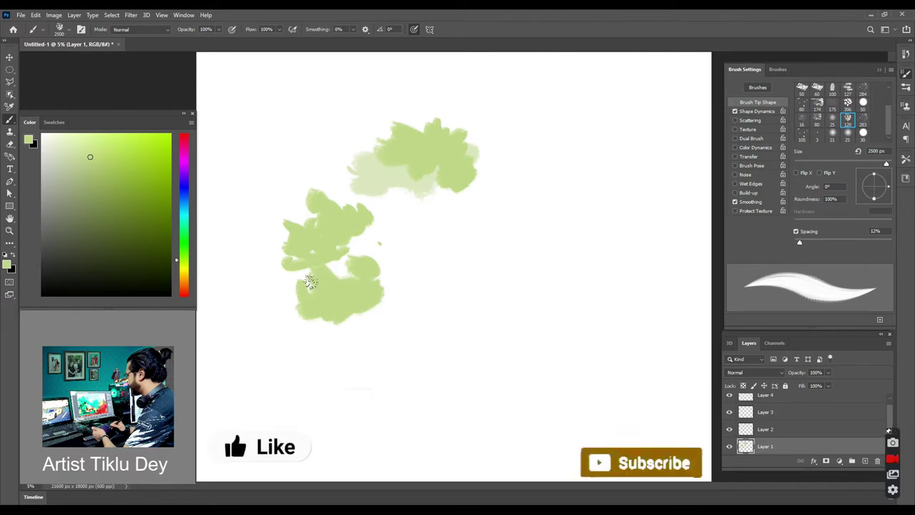
- Choose a mid green and paint foliage clumps on the tree's right side with a few dabs near the lower middle
click(113, 184)
drag(500, 225, 580, 204)
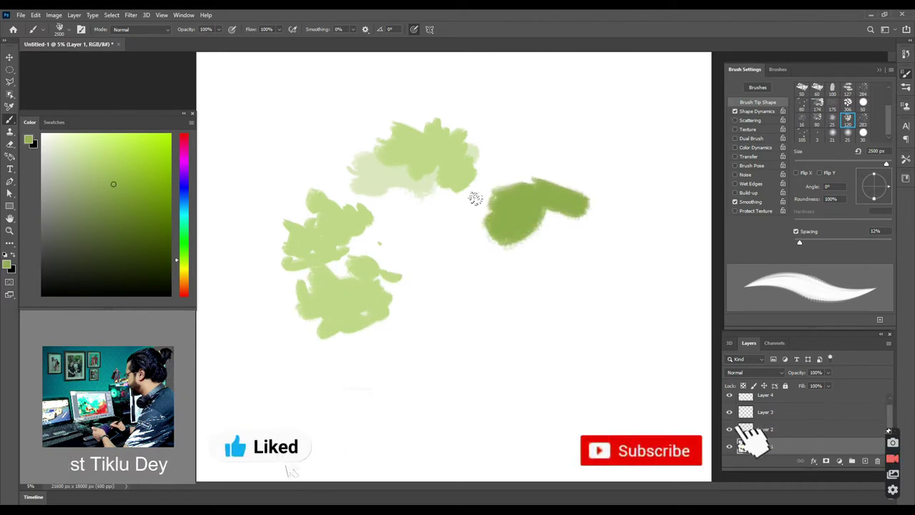
mouse_move(515, 189)
mouse_down()
mouse_move(494, 155)
mouse_move(498, 174)
mouse_move(485, 190)
mouse_up()
drag(561, 239, 512, 206)
mouse_move(522, 300)
mouse_down()
mouse_move(490, 265)
mouse_move(556, 282)
mouse_move(498, 305)
mouse_move(517, 340)
mouse_up()
drag(443, 304, 435, 313)
drag(462, 321, 457, 341)
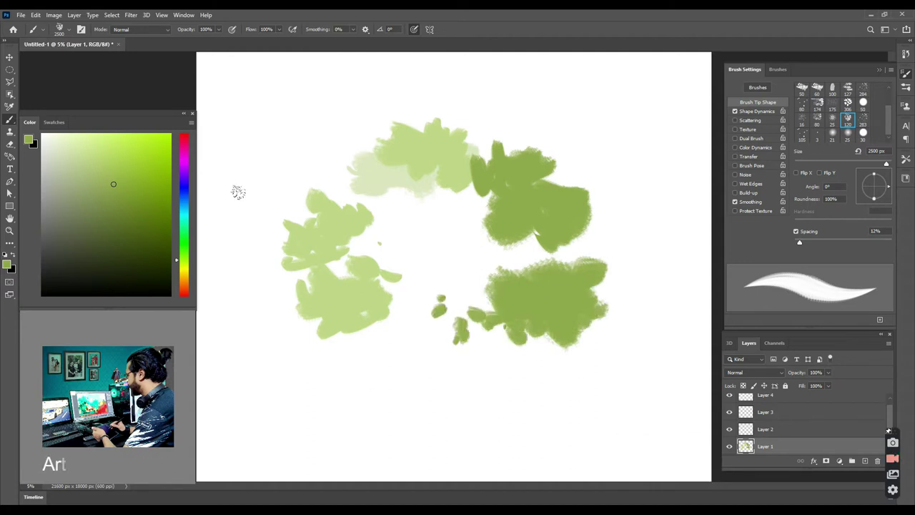
- Choose a very dark olive green and fill the centre of the crown with a large shadow mass
click(143, 257)
mouse_move(434, 262)
mouse_down()
mouse_move(438, 292)
mouse_move(480, 307)
mouse_move(534, 307)
mouse_up()
drag(479, 233, 488, 243)
mouse_move(468, 211)
mouse_down()
mouse_move(473, 150)
mouse_move(399, 175)
mouse_move(379, 193)
mouse_move(376, 182)
mouse_move(409, 291)
mouse_move(448, 309)
mouse_move(440, 294)
mouse_move(394, 309)
mouse_move(371, 283)
mouse_move(348, 283)
mouse_up()
drag(367, 325, 366, 336)
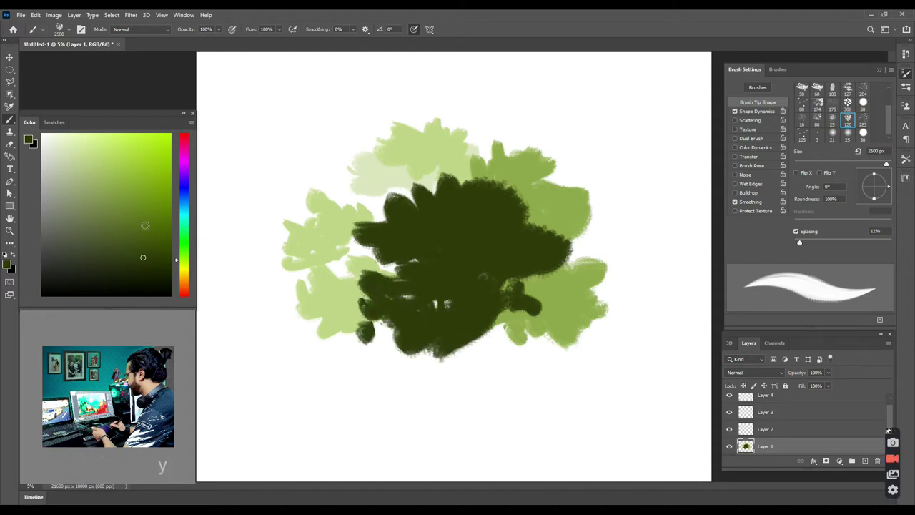
- Choose a medium olive green and paint leaf clumps around the top and both sides of the dark central mass
click(127, 229)
mouse_move(361, 262)
mouse_down()
mouse_move(370, 283)
mouse_move(409, 265)
mouse_up()
mouse_move(409, 286)
mouse_down()
mouse_move(332, 302)
mouse_move(386, 319)
mouse_up()
drag(362, 209, 404, 218)
drag(406, 187, 418, 209)
mouse_move(386, 167)
mouse_down()
mouse_move(401, 187)
mouse_move(337, 188)
mouse_move(470, 150)
mouse_move(523, 223)
mouse_move(485, 288)
mouse_move(571, 285)
mouse_move(523, 218)
mouse_move(518, 258)
mouse_up()
drag(505, 259, 488, 263)
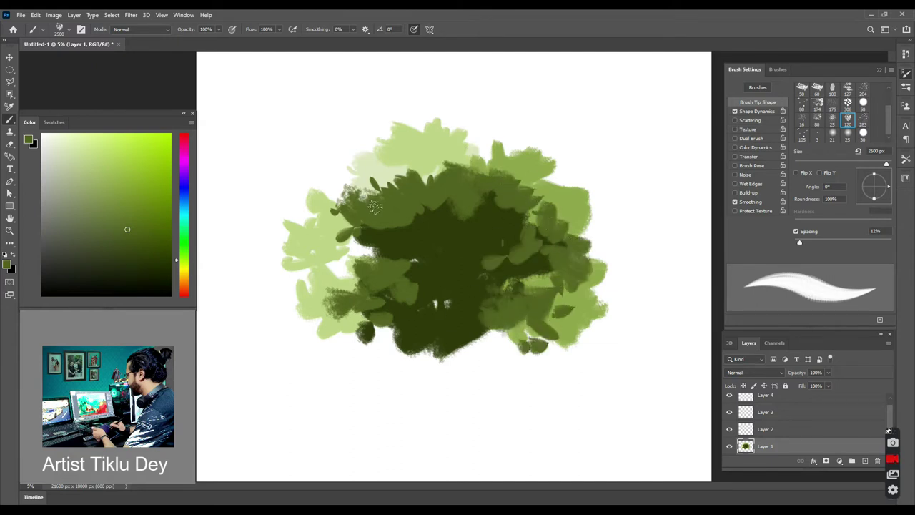
- Choose a deeper green and darken the crown's centre, lower edge and left-hand gaps with shadow strokes
click(124, 260)
mouse_move(415, 230)
mouse_down()
mouse_move(416, 201)
mouse_move(383, 216)
mouse_move(429, 235)
mouse_move(471, 213)
mouse_move(399, 284)
mouse_move(392, 255)
mouse_move(451, 305)
mouse_move(478, 310)
mouse_move(452, 336)
mouse_up()
mouse_move(469, 340)
mouse_down()
mouse_move(474, 351)
mouse_move(484, 344)
mouse_up()
mouse_move(499, 328)
mouse_down()
mouse_move(496, 351)
mouse_move(446, 368)
mouse_up()
mouse_move(342, 258)
mouse_down()
mouse_move(335, 263)
mouse_move(363, 250)
mouse_up()
- Mix a bright yellow-green and paint highlight leaves on the crown's upper-left and left foliage
click(82, 144)
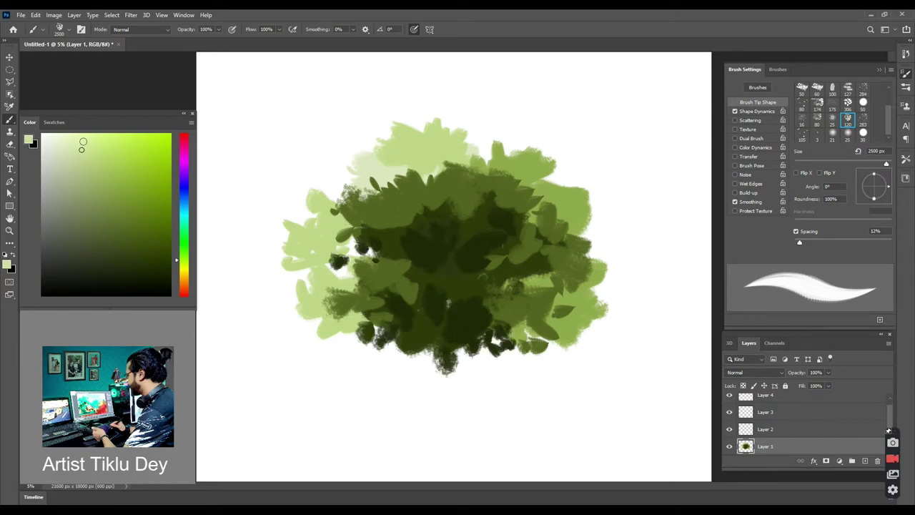
click(185, 264)
click(74, 159)
drag(380, 168, 379, 184)
click(108, 145)
mouse_move(508, 182)
mouse_down()
mouse_move(327, 149)
mouse_move(302, 218)
mouse_move(299, 279)
mouse_move(303, 263)
mouse_up()
drag(308, 257, 317, 264)
drag(335, 260, 342, 267)
drag(391, 188, 390, 197)
- Choose a paler yellow-green and dab highlight leaves at 1800 px on the upper-left crown and right-hand foliage
click(86, 150)
drag(392, 143, 391, 168)
drag(358, 164, 351, 177)
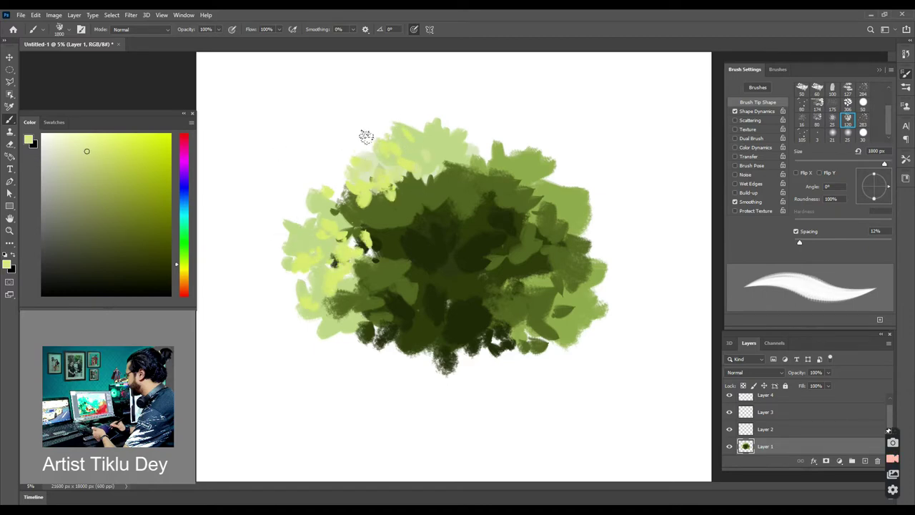
drag(418, 125, 429, 159)
drag(588, 254, 581, 279)
drag(580, 279, 575, 293)
drag(564, 250, 576, 215)
drag(554, 207, 581, 221)
drag(571, 307, 575, 315)
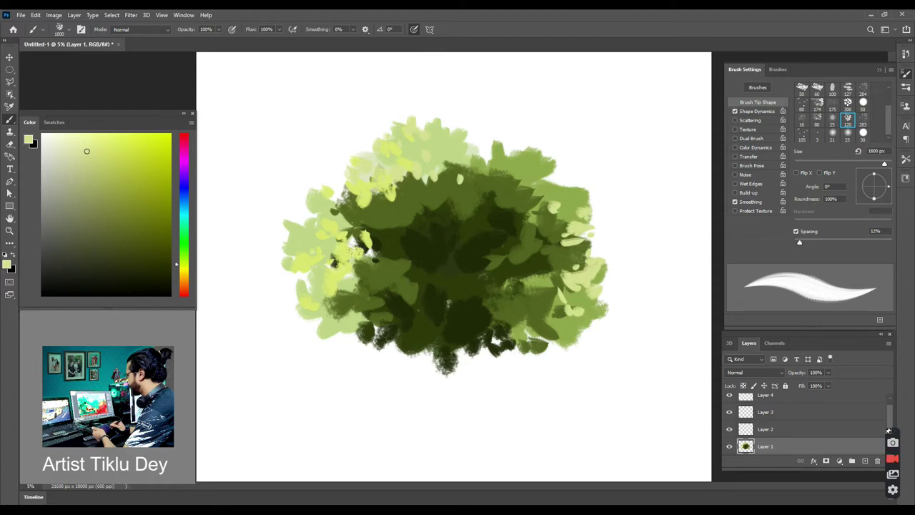
- Switch to brush tip 25 and paint small pale leaves along the crown's left outline and in its lower centre
click(832, 118)
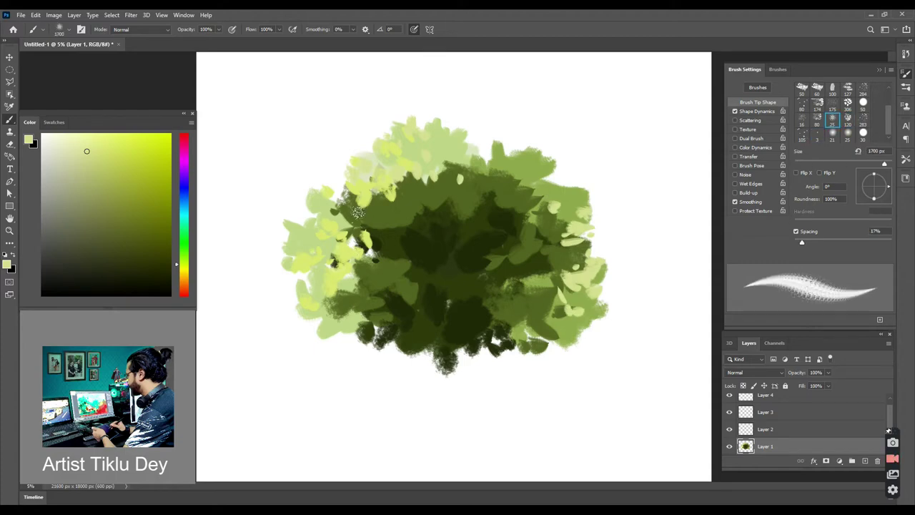
drag(338, 156, 342, 170)
drag(378, 127, 383, 136)
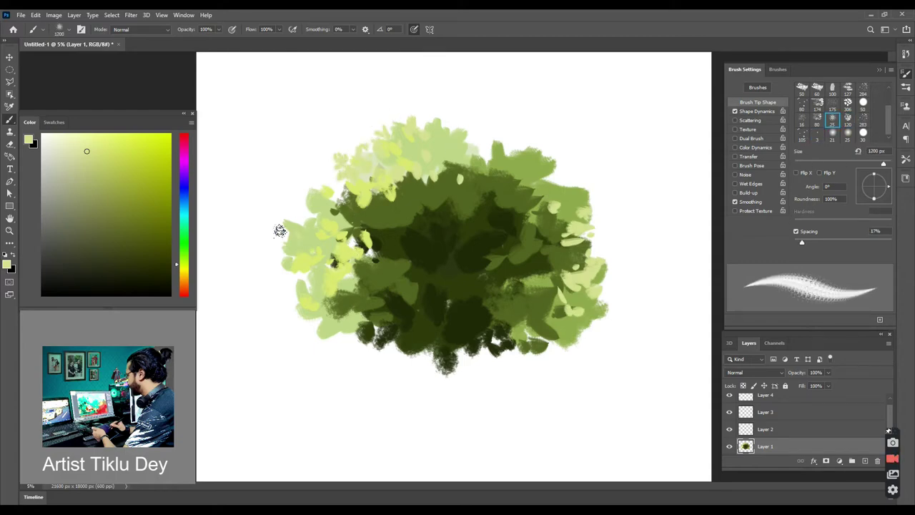
drag(279, 229, 276, 243)
drag(283, 217, 289, 228)
drag(305, 193, 311, 203)
drag(402, 263, 389, 272)
drag(419, 263, 395, 281)
mouse_move(408, 283)
mouse_down()
mouse_move(420, 261)
mouse_move(378, 250)
mouse_move(385, 274)
mouse_up()
- Choose an olive green and paint textured leaves over the pale centre strokes and the lower-left foliage
click(137, 225)
drag(395, 270, 391, 298)
drag(426, 266, 446, 284)
drag(430, 254, 417, 262)
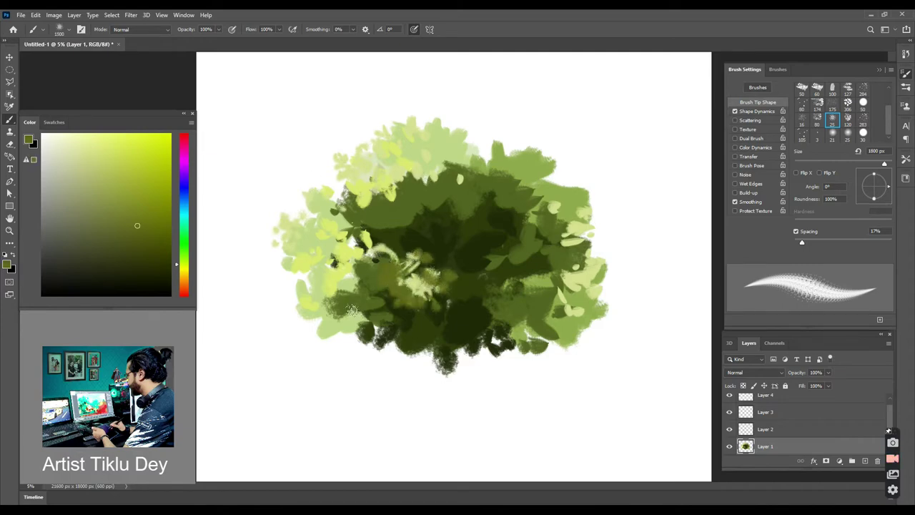
drag(375, 309, 313, 326)
drag(353, 282, 332, 293)
drag(318, 265, 302, 283)
- Shift the hue towards green and paint deep green leaves on the lower left, right side and upper right
click(184, 255)
drag(149, 247, 145, 241)
drag(346, 285, 350, 275)
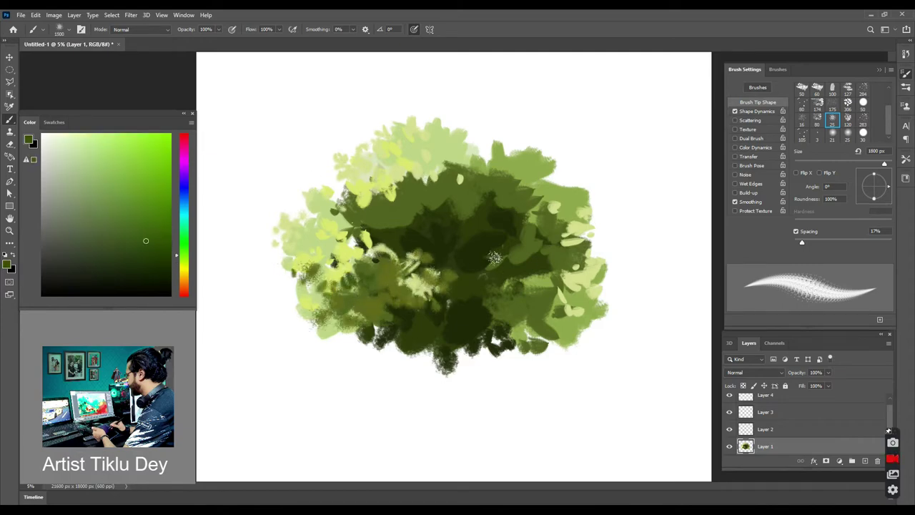
drag(495, 259, 537, 273)
drag(546, 260, 535, 282)
mouse_move(547, 241)
mouse_down()
mouse_move(514, 322)
mouse_move(533, 365)
mouse_up()
drag(596, 268, 568, 307)
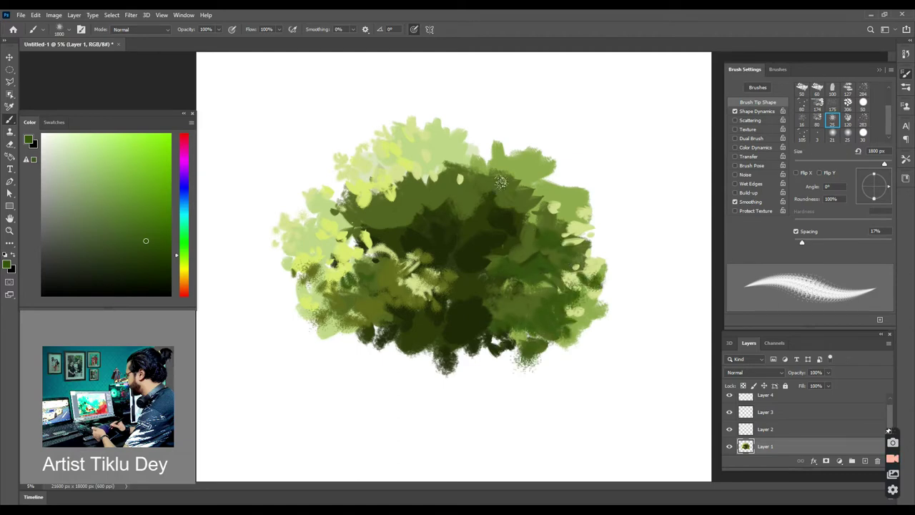
mouse_move(561, 175)
mouse_down()
mouse_move(498, 179)
mouse_move(464, 158)
mouse_up()
- Choose a darker green and add shadow leaves to the upper right, lower right and upper left of the crown
drag(146, 262, 145, 265)
click(523, 160)
click(469, 208)
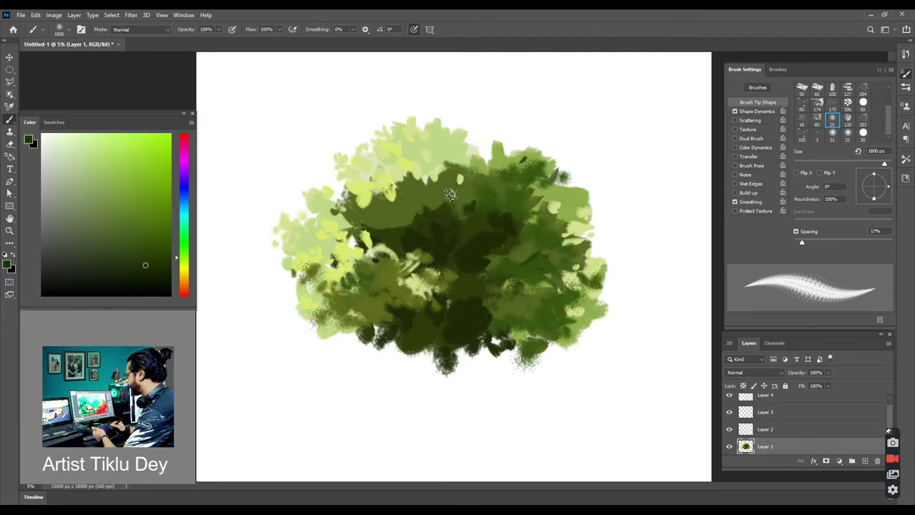
mouse_move(507, 278)
mouse_down()
mouse_move(486, 304)
mouse_move(499, 334)
mouse_up()
drag(524, 309, 511, 323)
drag(409, 174, 412, 200)
- Choose a vivid green and paint bright leaves across the crown's upper left and lower left
click(155, 174)
drag(557, 180, 541, 189)
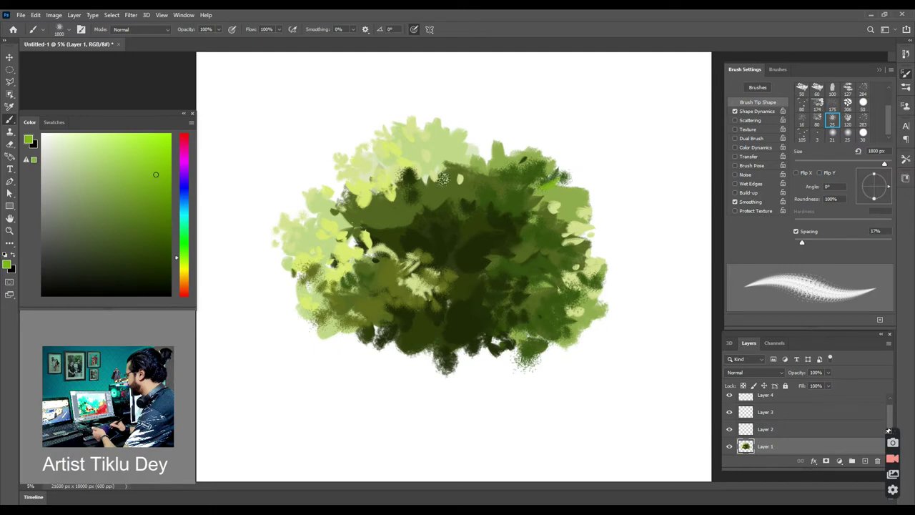
drag(333, 221, 354, 236)
mouse_move(335, 174)
mouse_down()
mouse_move(333, 188)
mouse_move(439, 160)
mouse_move(461, 143)
mouse_up()
drag(382, 310, 361, 336)
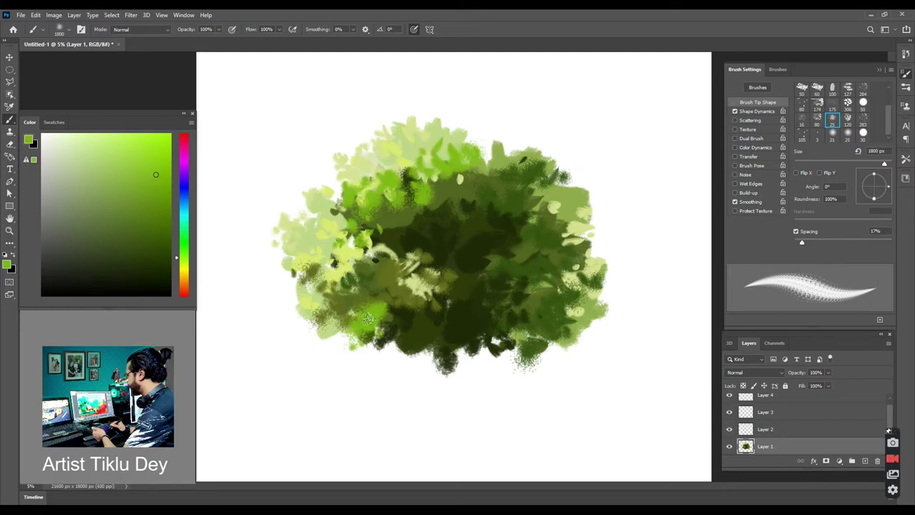
- Make Layer 2 active and add vivid green leaves along the crown's left and lower-left outline
click(764, 431)
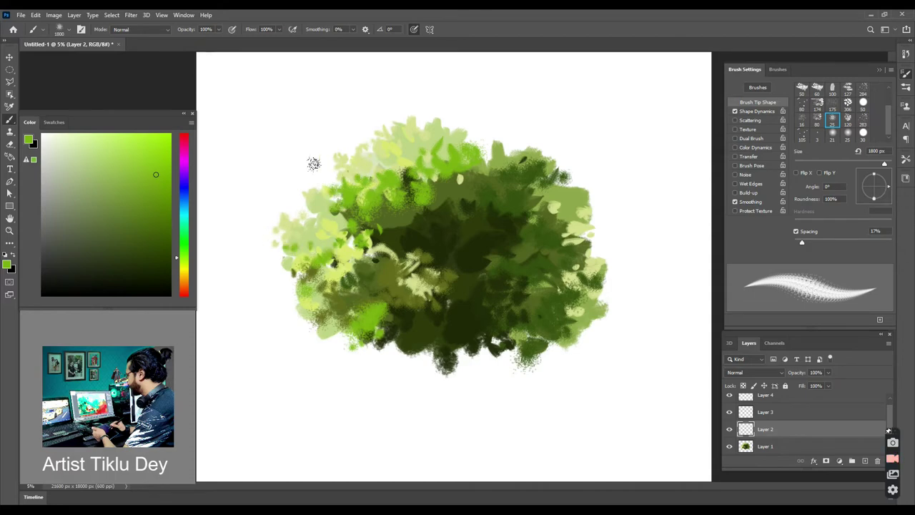
drag(303, 290, 295, 312)
click(381, 355)
drag(315, 195, 323, 188)
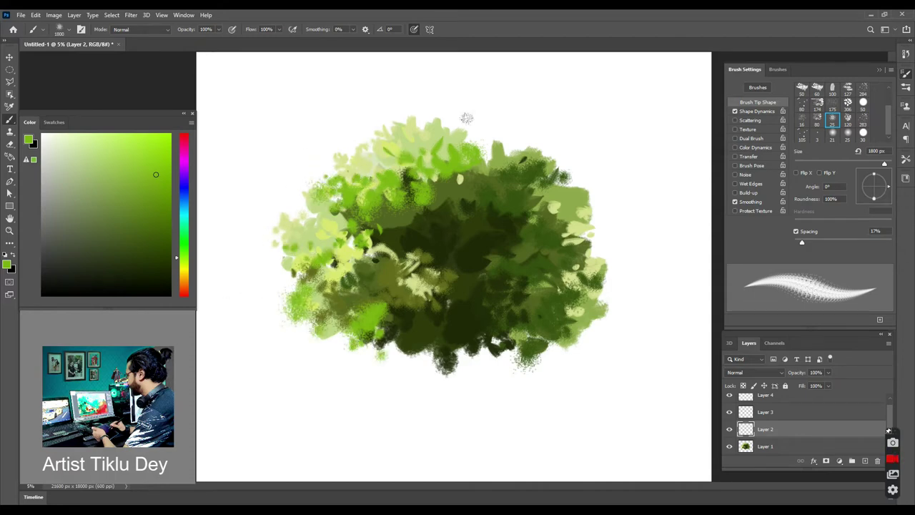
- Choose a medium green and extend the foliage with loose leaf clumps along the top and right outline
click(110, 209)
click(155, 215)
click(468, 163)
mouse_move(475, 138)
mouse_down()
mouse_move(486, 125)
mouse_move(520, 131)
mouse_up()
drag(612, 269, 597, 264)
drag(590, 330, 603, 333)
drag(571, 209, 599, 217)
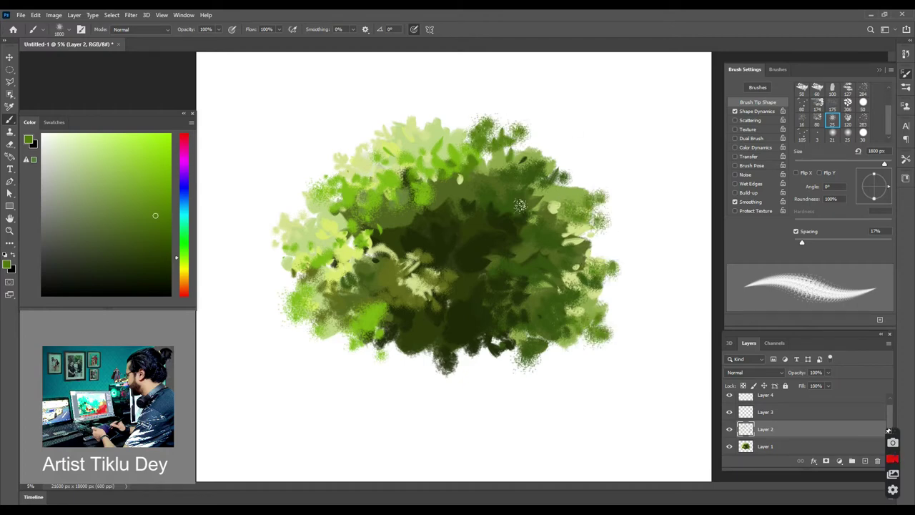
- Add medium green leaf clumps along the crown's left and lower-left edge and towards the inner left
drag(296, 309, 288, 323)
click(320, 333)
drag(276, 241, 296, 248)
click(276, 237)
mouse_move(322, 232)
mouse_down()
mouse_move(316, 250)
mouse_move(375, 235)
mouse_up()
- Choose near-black greens and paint deep shadows in the upper left, centre and underside of the crown
click(150, 294)
mouse_move(407, 183)
mouse_down()
mouse_move(433, 206)
mouse_move(410, 204)
mouse_up()
mouse_move(443, 199)
mouse_down()
mouse_move(424, 183)
mouse_move(457, 190)
mouse_up()
click(163, 268)
drag(421, 172, 379, 161)
mouse_move(429, 318)
mouse_down()
mouse_move(464, 354)
mouse_move(407, 251)
mouse_move(473, 262)
mouse_up()
click(143, 287)
drag(500, 228, 508, 315)
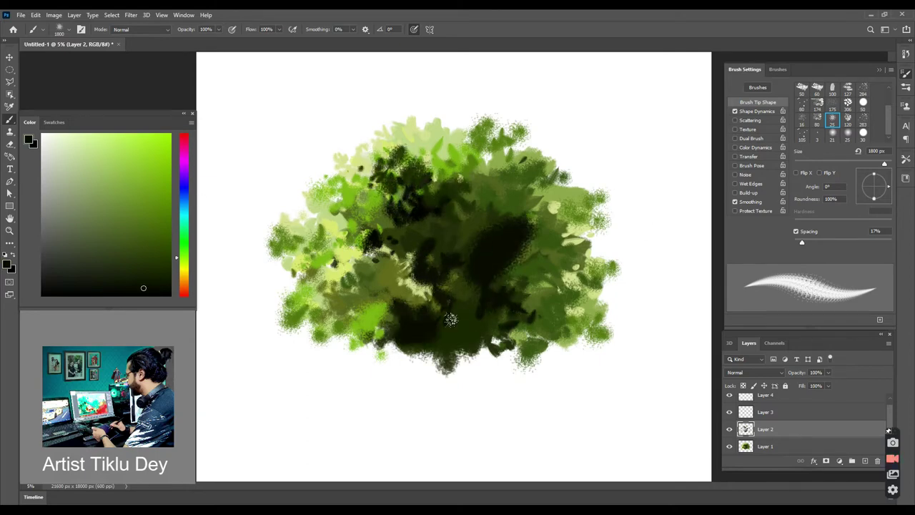
drag(457, 336, 400, 358)
drag(479, 354, 450, 318)
- Sample a light green from the upper-left foliage and dab leaves along the crown's top, right and left edges
alt+click(386, 143)
alt+click(389, 138)
drag(404, 154, 383, 164)
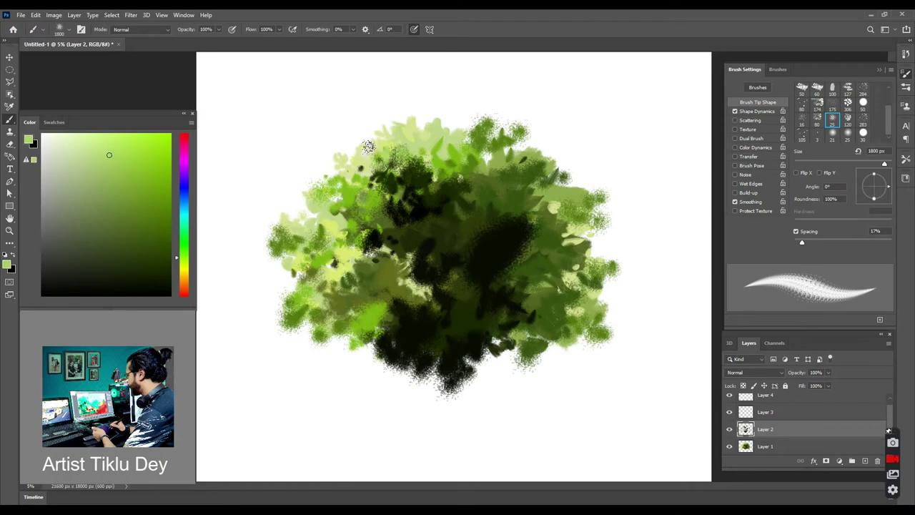
drag(463, 116, 437, 112)
drag(589, 214, 581, 206)
drag(550, 154, 572, 161)
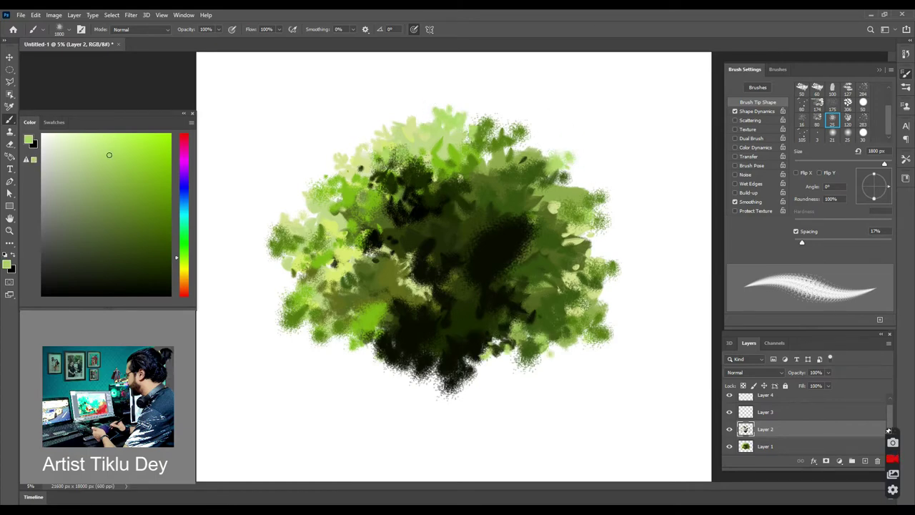
drag(263, 230, 272, 247)
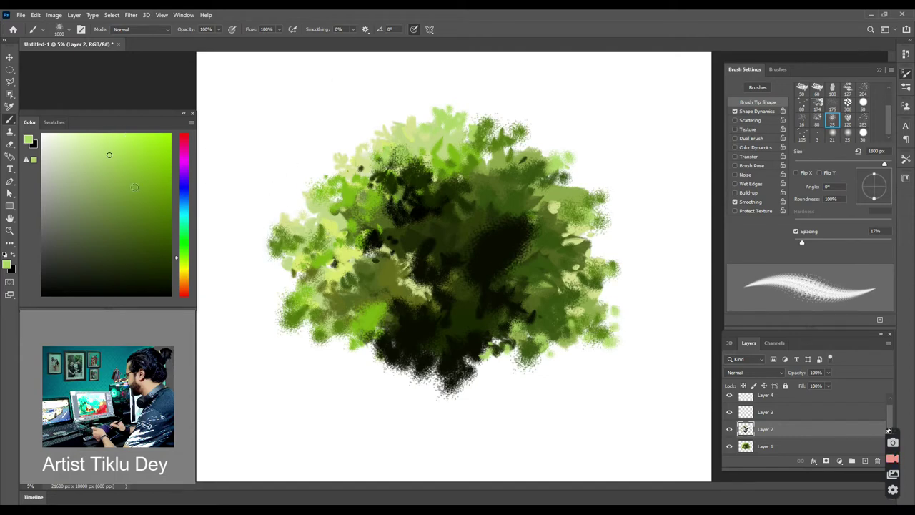
- Mix a yellow-green, set the brush spacing to 43%, and scatter 1100 px leaves around the crown's outer edge
click(183, 265)
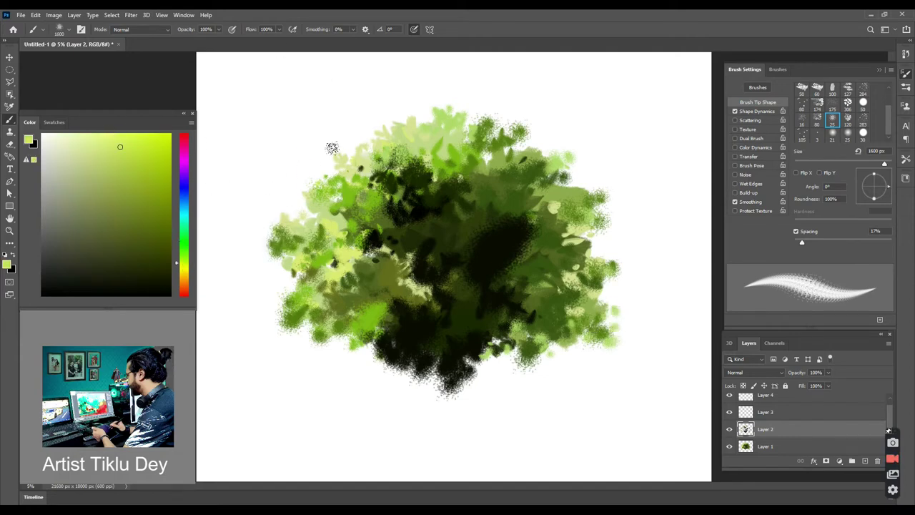
drag(802, 245, 814, 244)
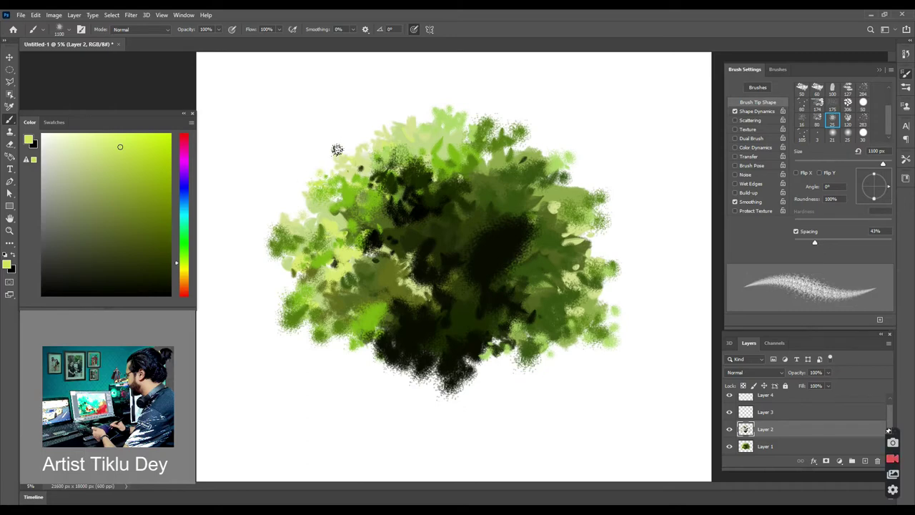
mouse_move(272, 229)
mouse_down()
mouse_move(274, 296)
mouse_move(350, 346)
mouse_move(366, 331)
mouse_move(400, 364)
mouse_move(532, 357)
mouse_move(612, 320)
mouse_move(606, 358)
mouse_up()
drag(600, 262, 630, 262)
- Sample a dark olive from the foliage and paint leaves over the right-hand, centre and left-hand foliage
alt+click(533, 237)
mouse_move(528, 240)
mouse_down()
mouse_move(525, 219)
mouse_move(556, 194)
mouse_up()
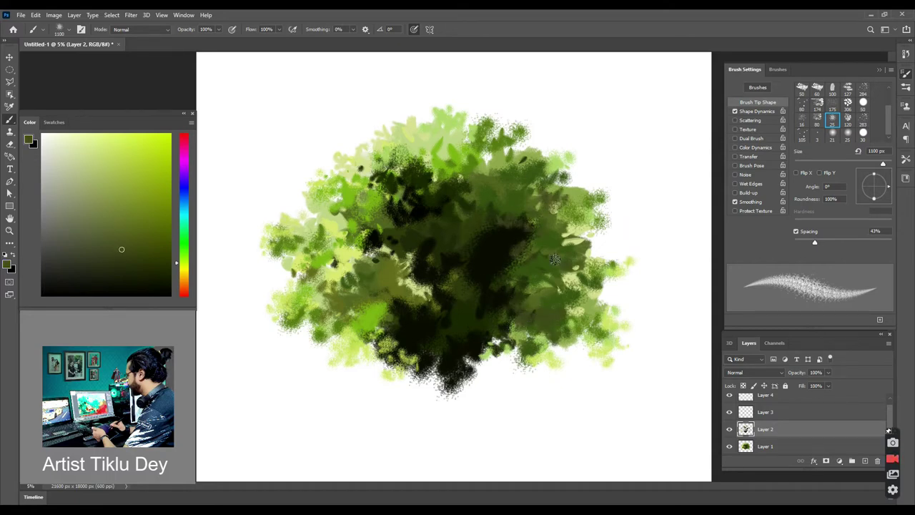
mouse_move(425, 246)
mouse_down()
mouse_move(376, 242)
mouse_move(365, 193)
mouse_up()
drag(383, 293, 392, 299)
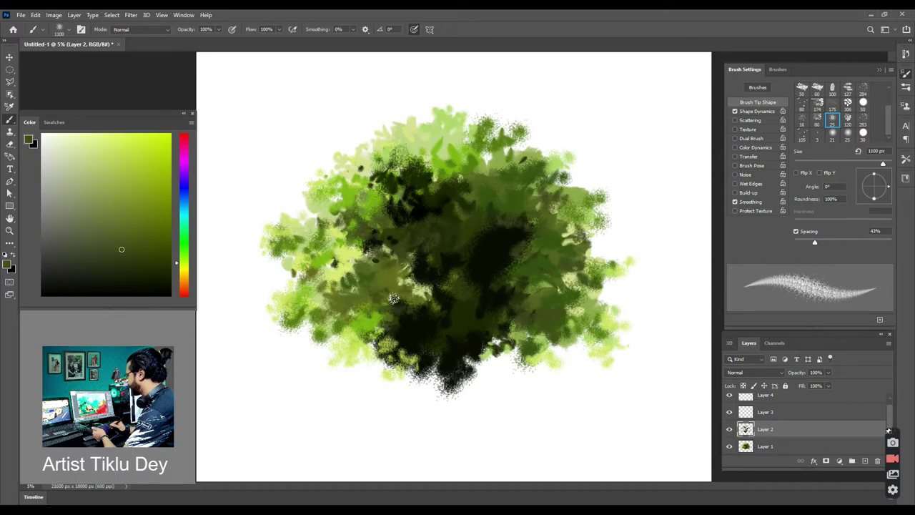
- Sample the bark brown from the reference tree image and paint inner branches on Layer 3 with Kyle's Drawing Box - Happy HB at 600 px
key(i)
click(105, 386)
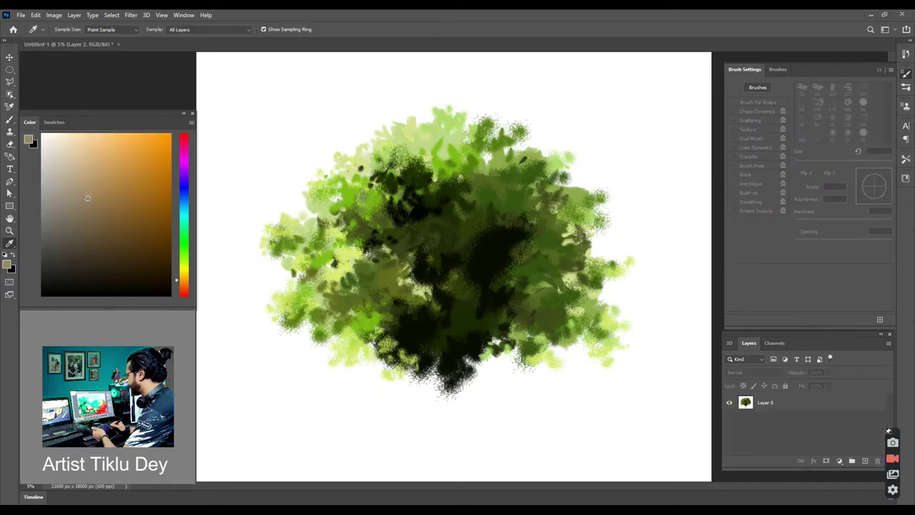
key(b)
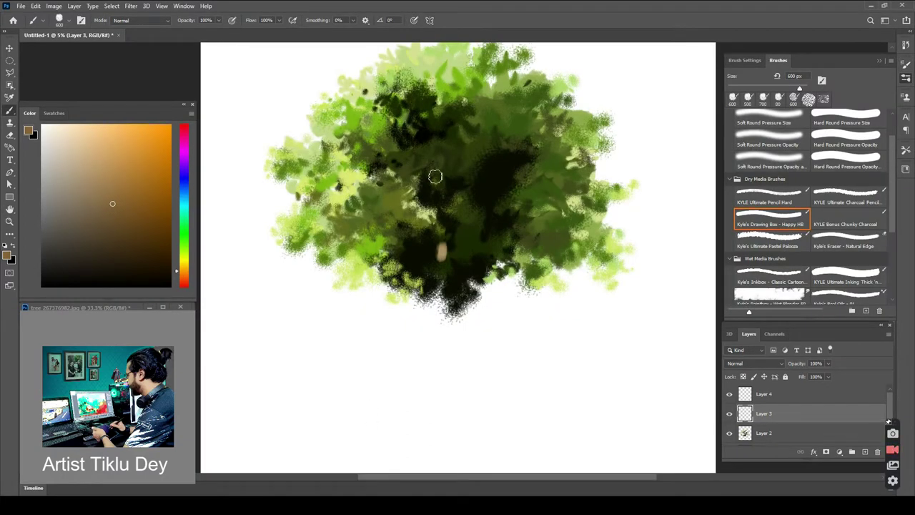
mouse_move(435, 175)
mouse_down()
mouse_move(440, 278)
mouse_move(456, 304)
mouse_up()
drag(473, 257, 458, 293)
drag(502, 174, 486, 228)
drag(495, 189, 491, 207)
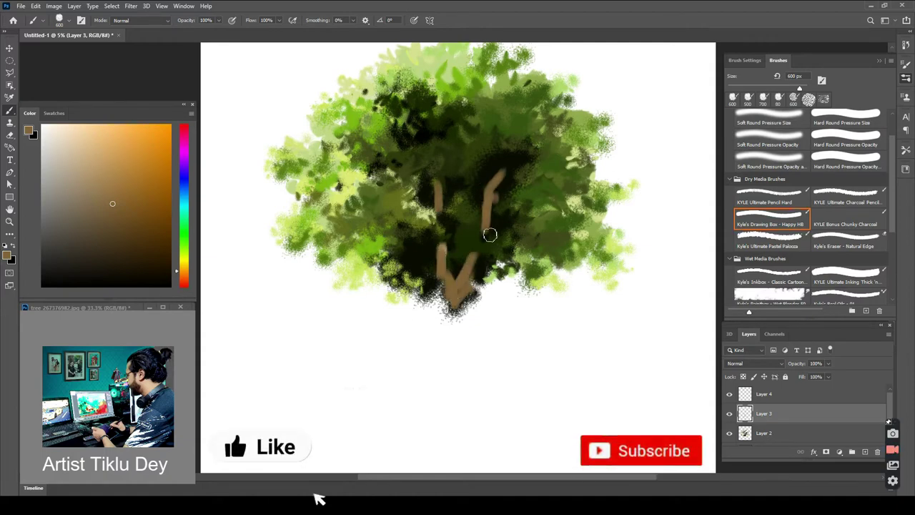
- Paint the brown trunk down to its base and add the left-hand branches reaching into the foliage
mouse_move(458, 299)
mouse_down()
mouse_move(445, 335)
mouse_move(453, 354)
mouse_up()
drag(431, 351, 458, 371)
mouse_move(453, 347)
mouse_down()
mouse_move(435, 383)
mouse_move(436, 408)
mouse_up()
drag(456, 350, 447, 408)
drag(457, 373, 462, 402)
drag(400, 236, 445, 315)
drag(445, 314, 444, 342)
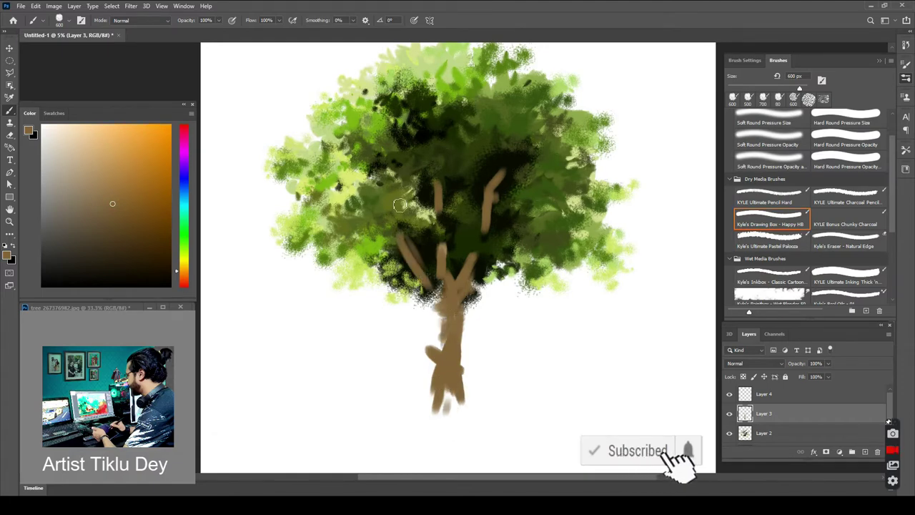
drag(408, 252, 399, 225)
drag(377, 179, 374, 170)
- Choose a dark brown and shade the trunk's right side, adding dark branches into the right-hand foliage
click(116, 259)
mouse_move(459, 302)
mouse_down()
mouse_move(451, 352)
mouse_move(466, 423)
mouse_up()
drag(448, 354, 442, 408)
mouse_move(463, 296)
mouse_down()
mouse_move(477, 252)
mouse_move(497, 262)
mouse_up()
click(520, 226)
mouse_move(488, 226)
mouse_down()
mouse_move(504, 163)
mouse_move(525, 163)
mouse_up()
drag(505, 141, 506, 156)
drag(438, 184, 439, 209)
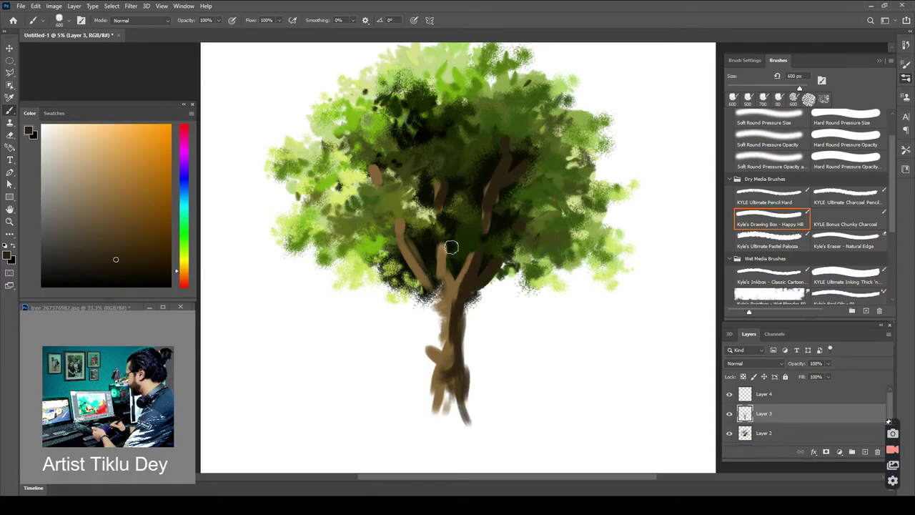
drag(449, 243, 457, 329)
drag(463, 293, 468, 427)
- Choose a light greyish tan and paint highlights on the left of the trunk and branches, using Kyle's Ultimate Pastel Palooza at 300 px
click(80, 184)
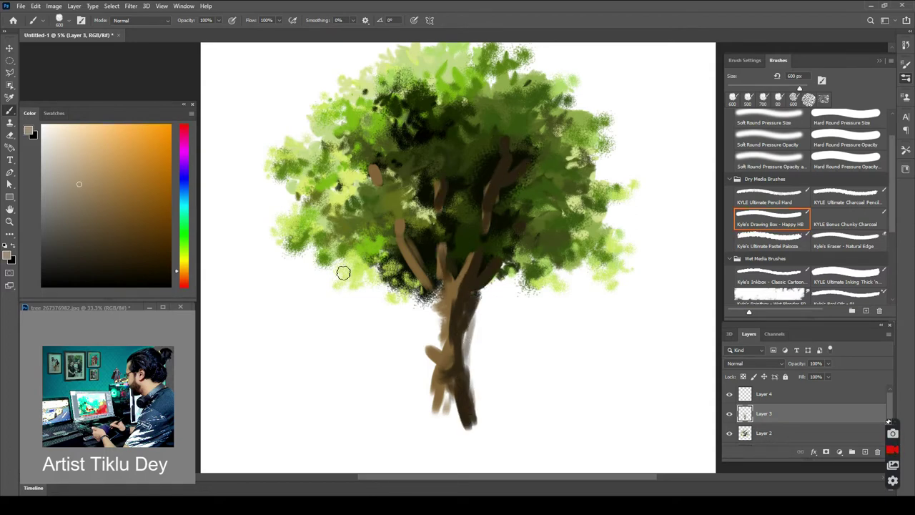
click(771, 274)
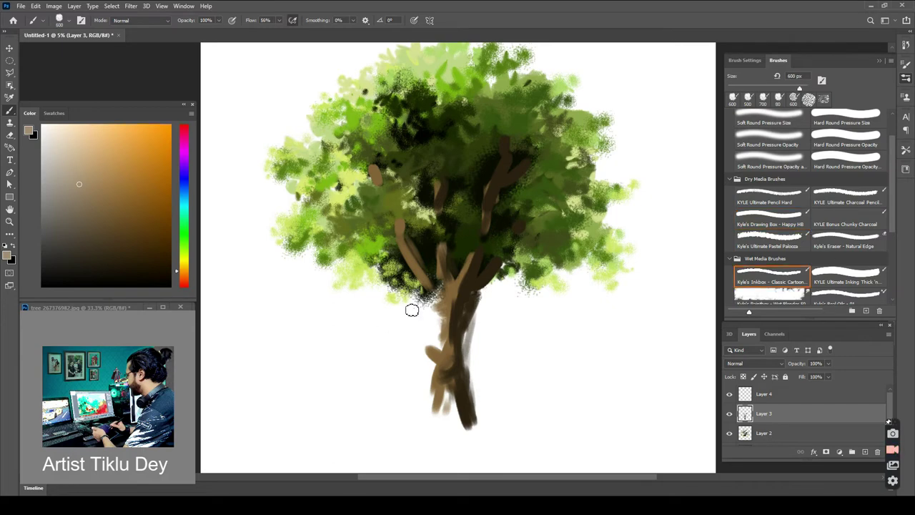
drag(429, 309, 441, 344)
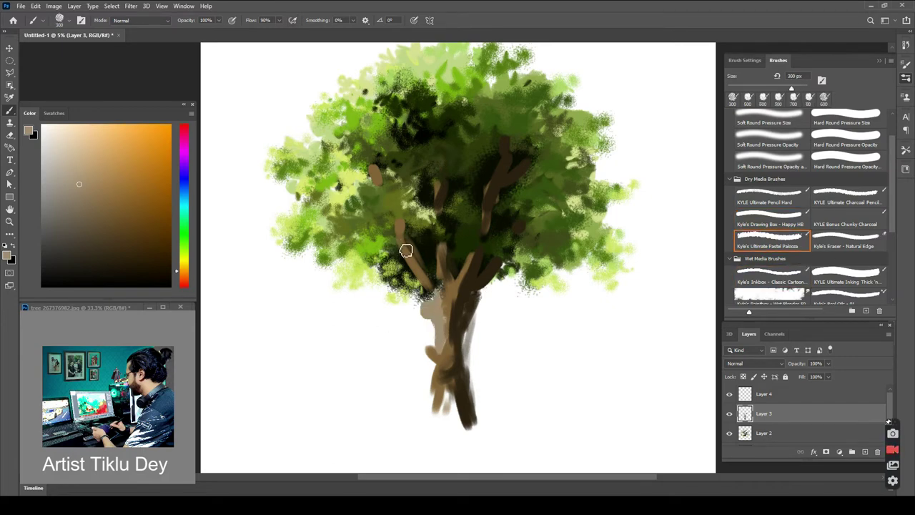
mouse_move(405, 250)
mouse_down()
mouse_move(422, 291)
mouse_move(402, 240)
mouse_move(447, 284)
mouse_up()
mouse_move(437, 360)
mouse_down()
mouse_move(436, 405)
mouse_move(442, 386)
mouse_move(450, 412)
mouse_up()
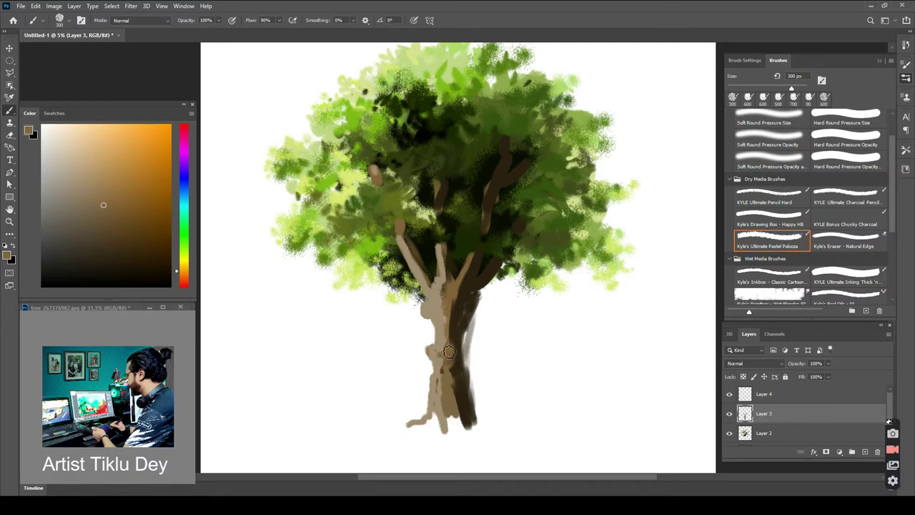
- Extend the central branch in mid-brown and shade the trunk's right edge and right-hand roots with near-black
drag(446, 300, 444, 251)
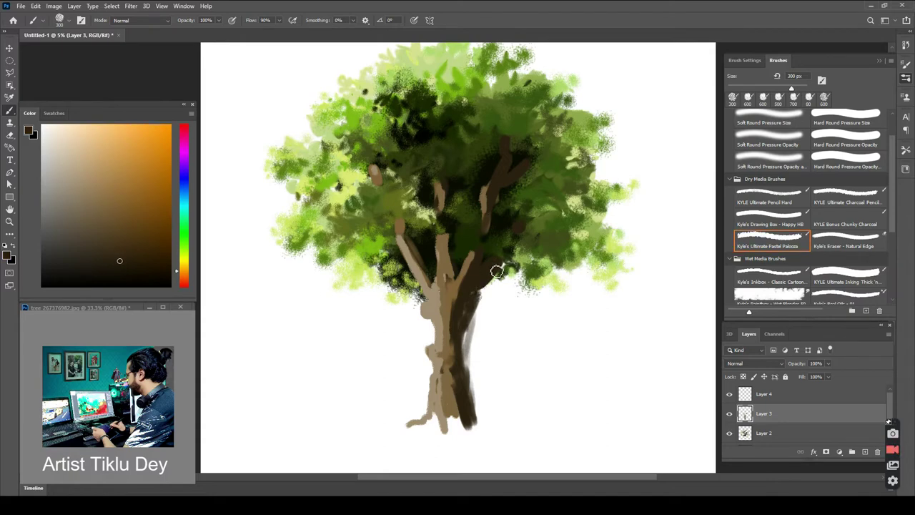
click(153, 278)
mouse_move(478, 293)
mouse_down()
mouse_move(462, 309)
mouse_move(471, 342)
mouse_move(482, 299)
mouse_move(506, 266)
mouse_up()
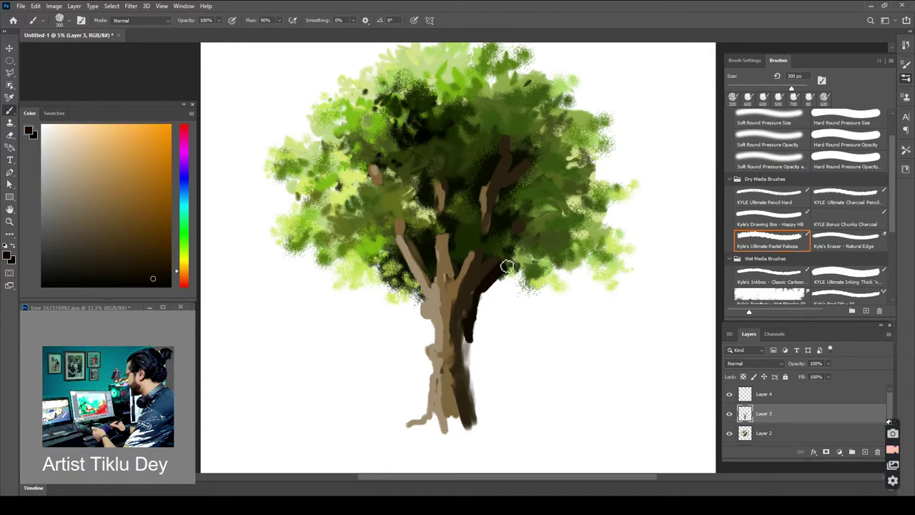
drag(470, 339, 479, 438)
mouse_move(481, 423)
mouse_down()
mouse_move(496, 429)
mouse_move(463, 344)
mouse_move(465, 412)
mouse_up()
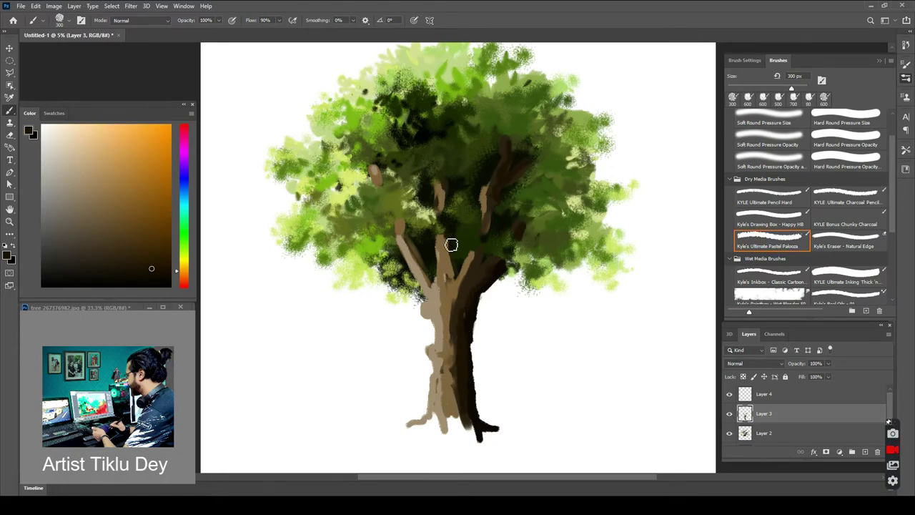
- Sample the bark tan for the right-central branch and paint light cream highlights down the trunk's left side
alt+click(457, 285)
drag(454, 287, 471, 253)
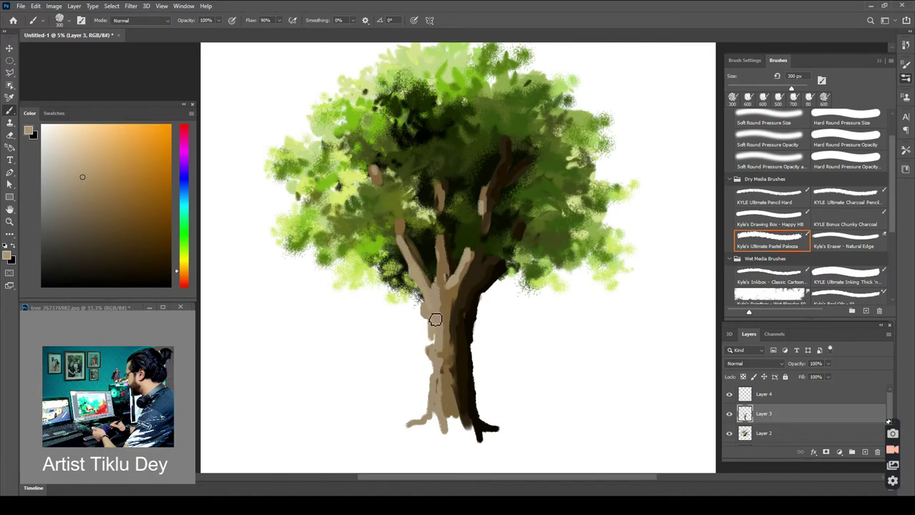
click(78, 147)
mouse_move(431, 325)
mouse_down()
mouse_move(434, 371)
mouse_move(414, 423)
mouse_up()
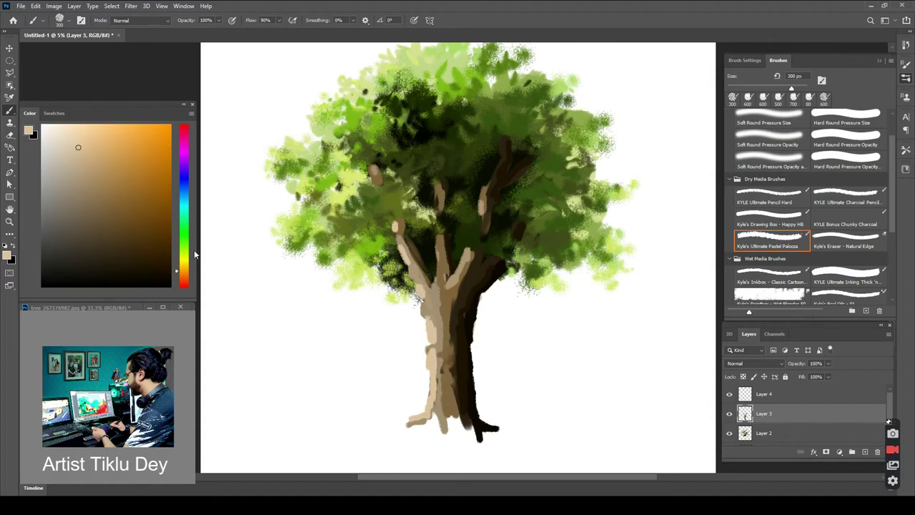
- Lower the brush to 53% opacity and 19% flow, and add soft cream highlights to the trunk's right edge, base and branches
click(279, 20)
click(251, 30)
drag(438, 274, 438, 329)
key(ctrl+z)
drag(218, 20, 205, 32)
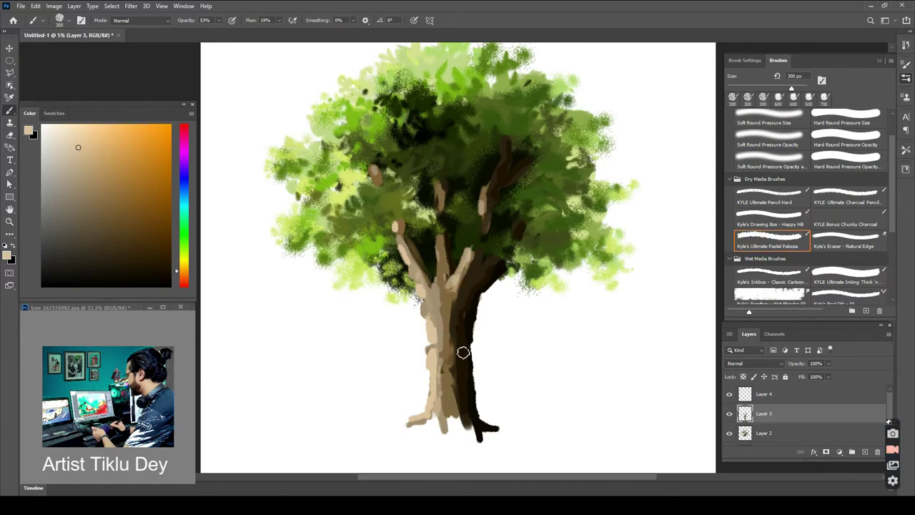
drag(470, 368, 477, 406)
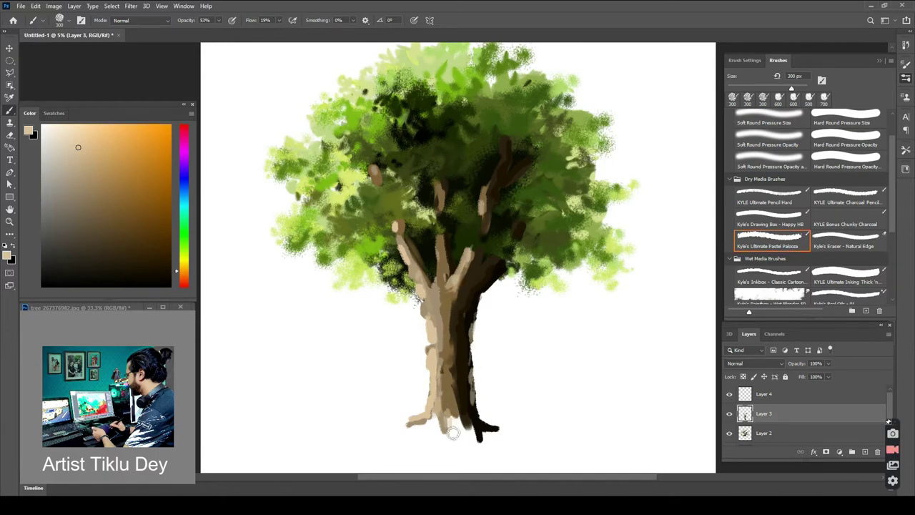
scroll(413, 285, up, 1)
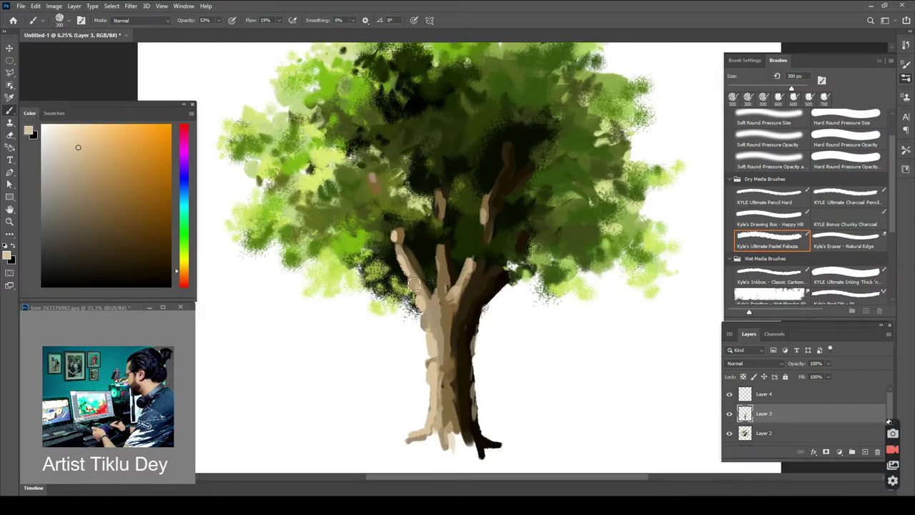
drag(441, 305, 442, 278)
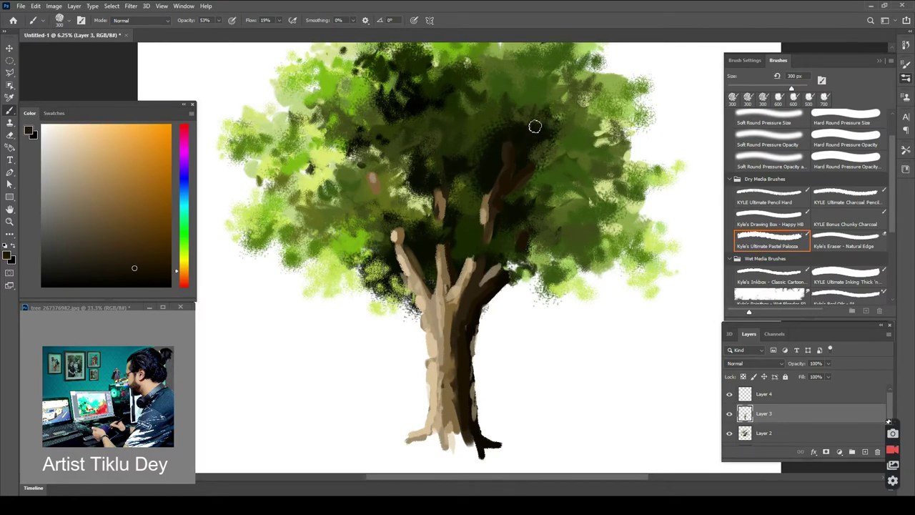
- Restore 100% opacity and paint near-black branches in the left foliage, dark roots and a thin low branch on the right
key(0)
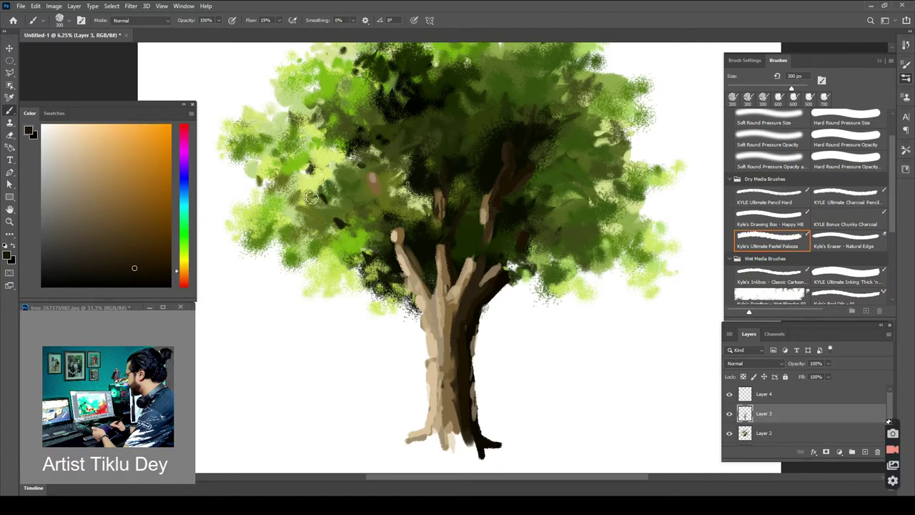
drag(378, 186, 370, 169)
mouse_move(402, 231)
mouse_down()
mouse_move(404, 159)
mouse_move(370, 152)
mouse_up()
drag(379, 158, 388, 140)
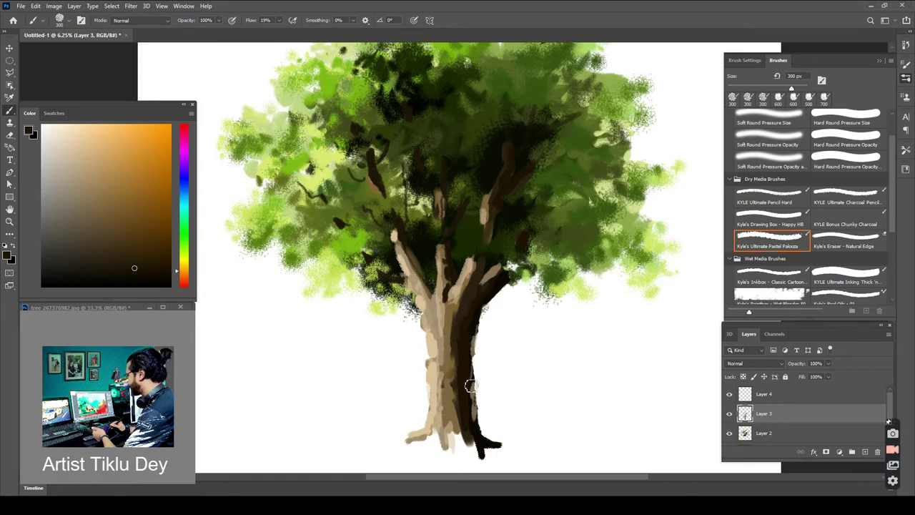
drag(491, 434, 466, 446)
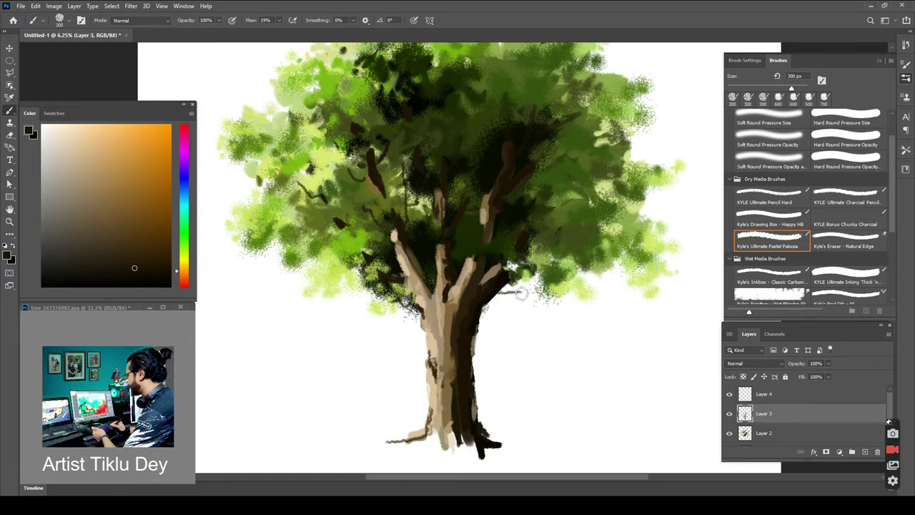
drag(521, 292, 545, 275)
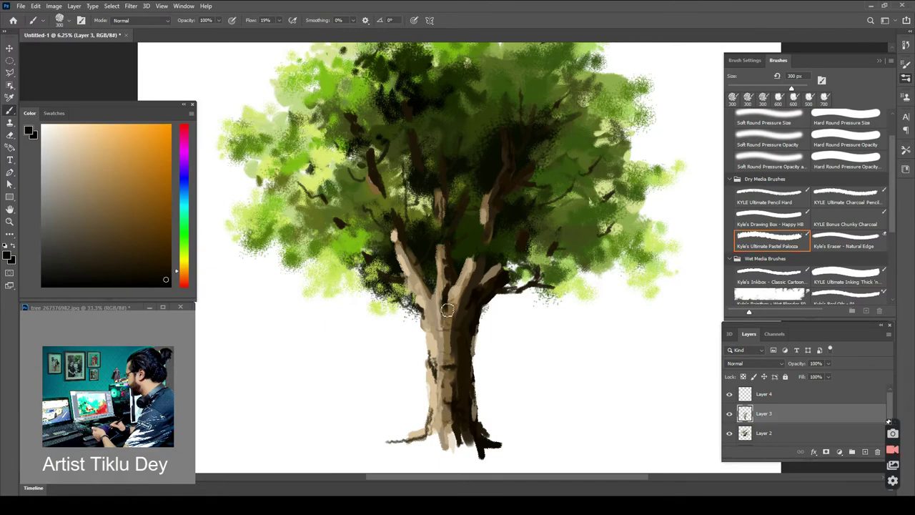
- Add near-black bark creases to the trunk and forks, plus thin dark twigs in the right-hand foliage
drag(447, 310, 446, 324)
mouse_move(429, 307)
mouse_down()
mouse_move(423, 272)
mouse_move(418, 280)
mouse_up()
drag(469, 280, 477, 263)
drag(528, 237, 571, 216)
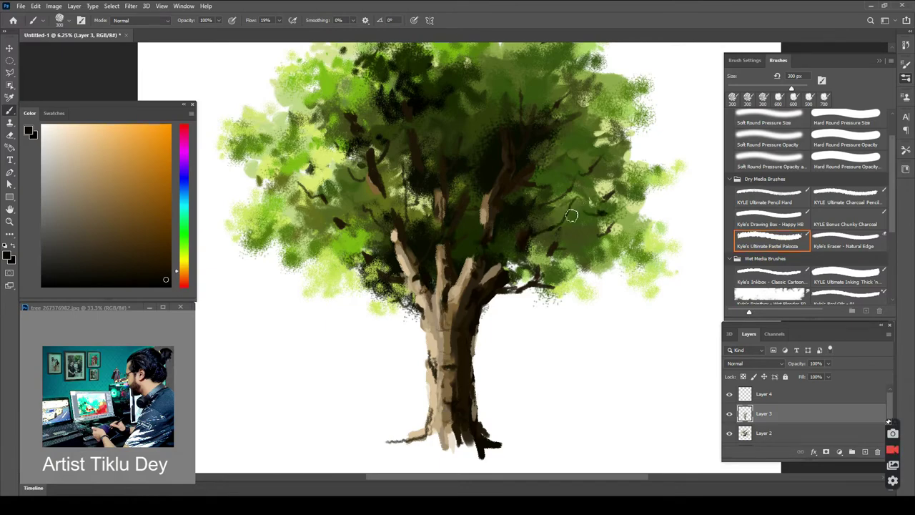
drag(664, 165, 655, 200)
key(ctrl+minus)
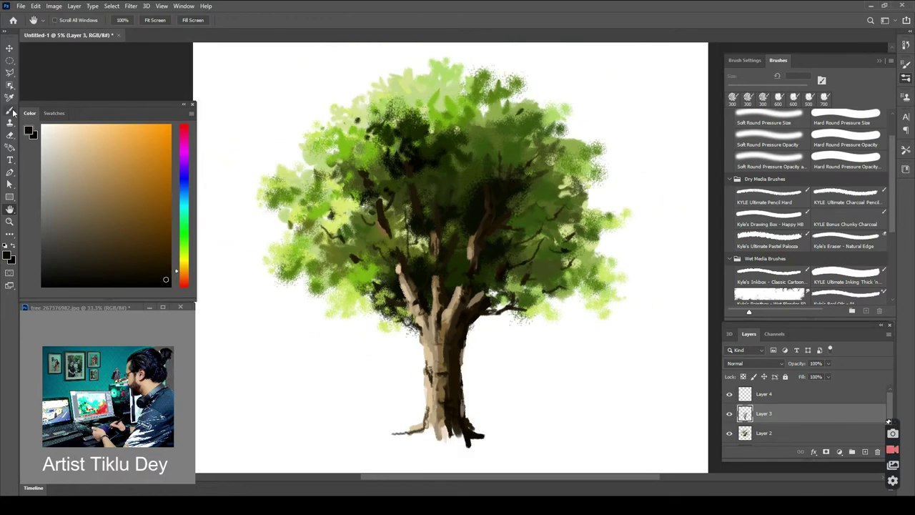
- Paint warm yellow highlights on the trunk's left edge and central branch, and dark olive strokes on the bark and upper twigs
click(11, 111)
click(183, 266)
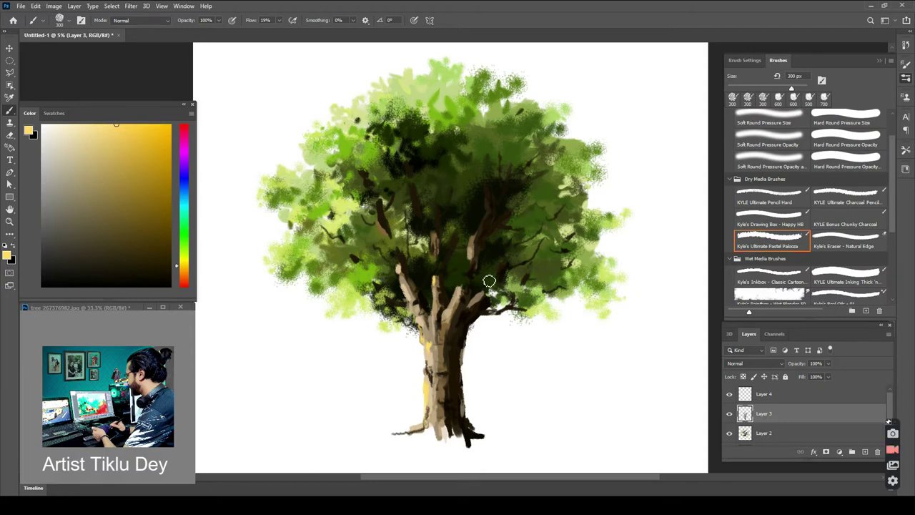
click(141, 245)
click(183, 260)
click(165, 241)
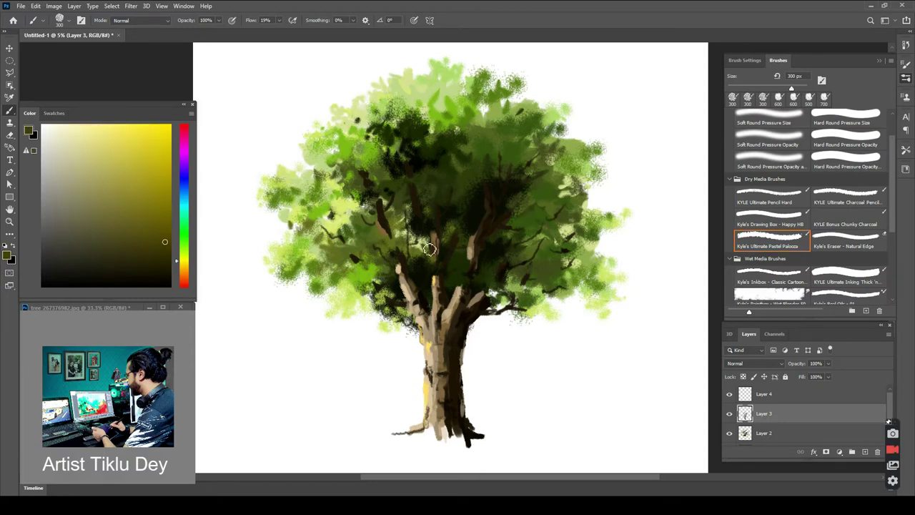
mouse_move(438, 341)
mouse_down()
mouse_move(433, 369)
mouse_move(446, 374)
mouse_up()
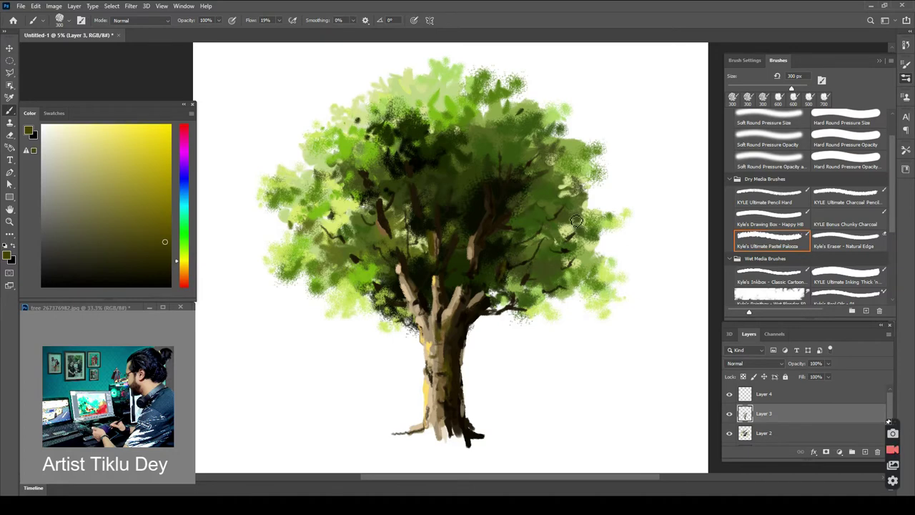
mouse_move(494, 131)
mouse_down()
mouse_move(488, 98)
mouse_move(498, 127)
mouse_up()
drag(439, 157, 441, 140)
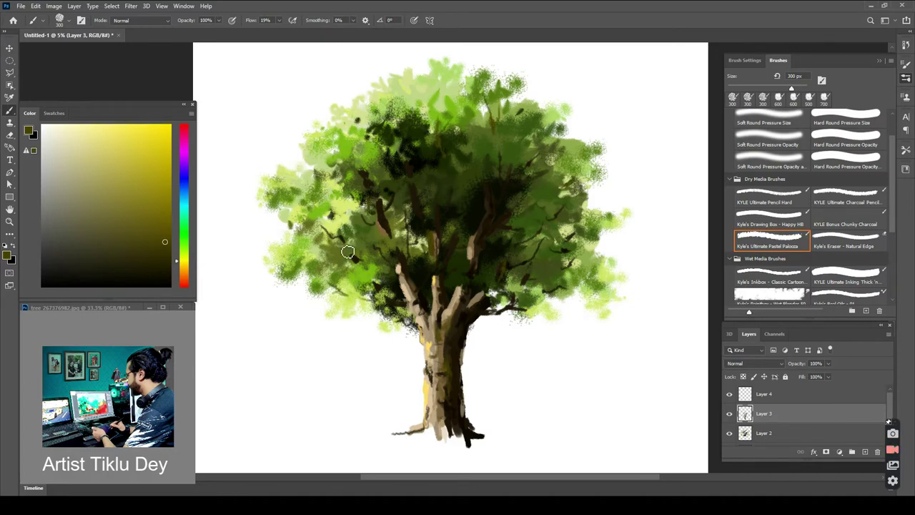
drag(335, 231, 296, 237)
- Choose a pale cream and soften the yellow highlights along the trunk's left edge
alt+click(426, 389)
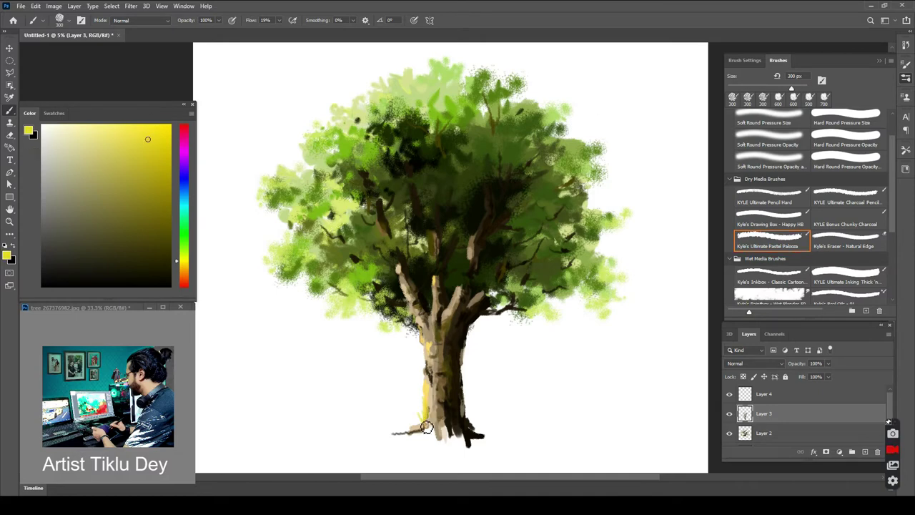
click(130, 158)
click(183, 269)
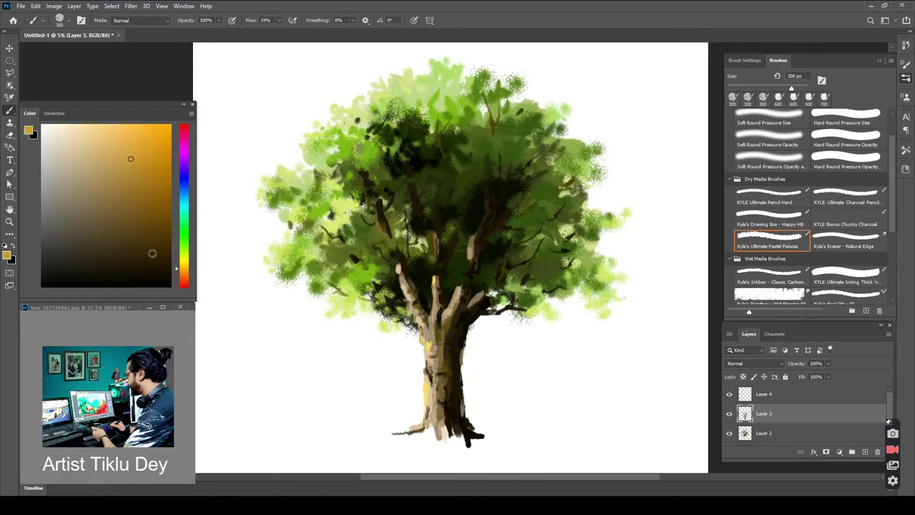
click(69, 124)
drag(427, 343, 429, 402)
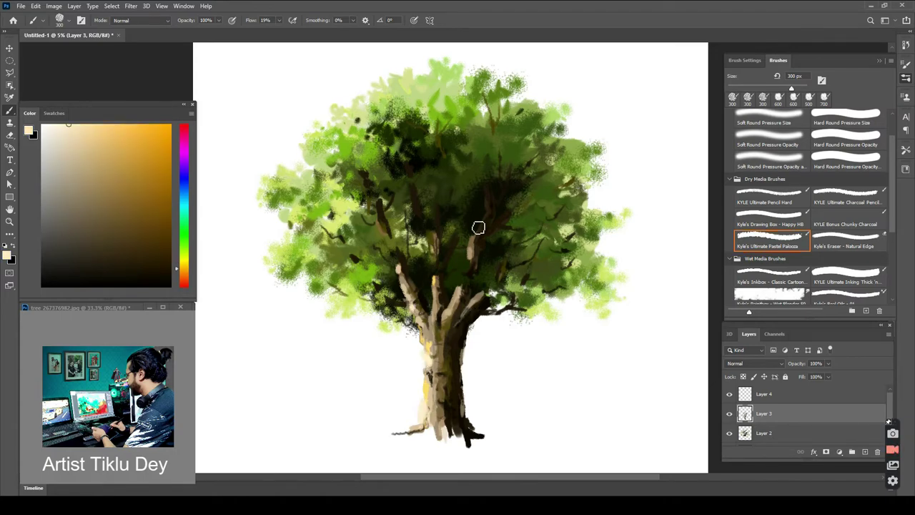
- Paint muted twigs in the right inner foliage and undo the last stroke on the trunk's right side
drag(475, 251, 509, 246)
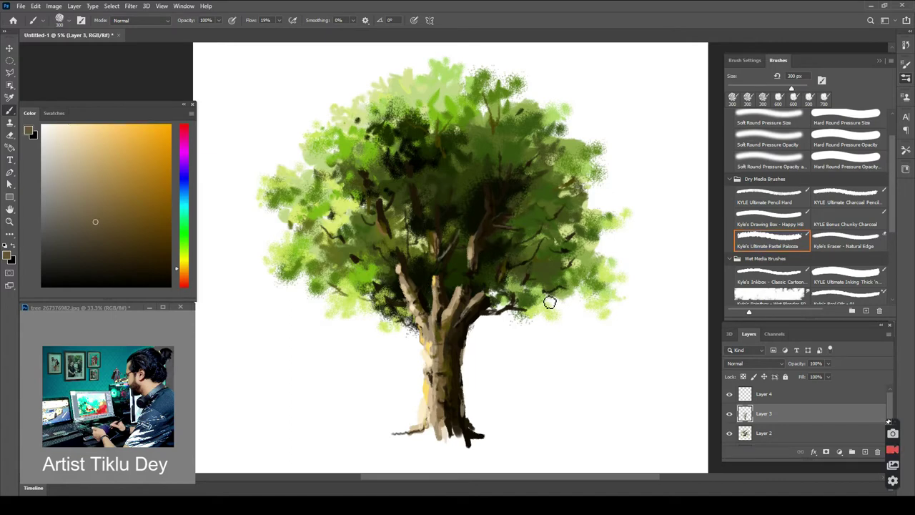
drag(460, 357, 465, 417)
key(ctrl+z)
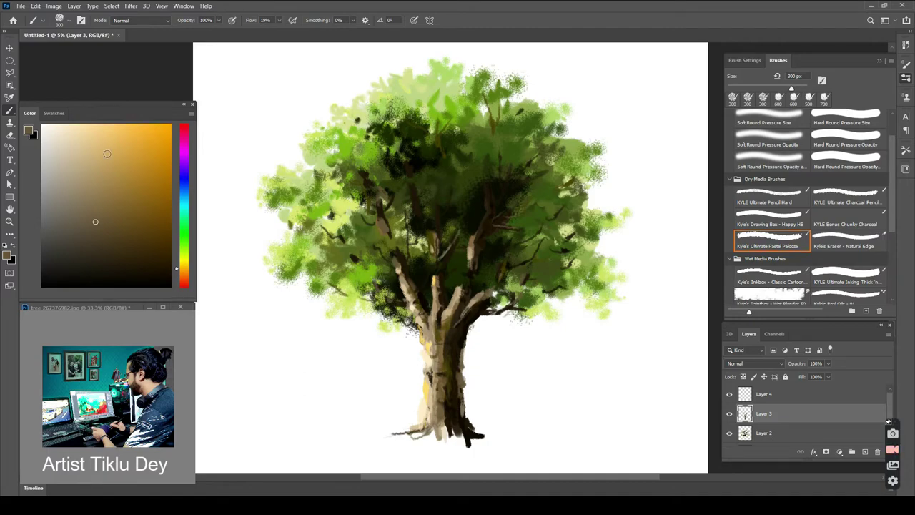
- Reduce the brush to 125 px and extend the upper end of the left main branch in grey-brown
key(ctrl+plus)
key(ctrl+plus)
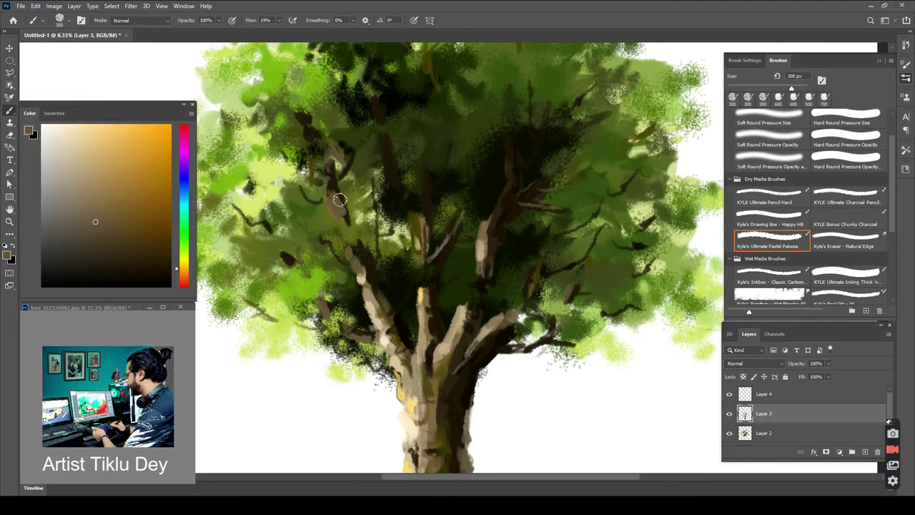
key(ctrl+plus)
key(ctrl+plus)
key(ctrl+plus)
drag(392, 329, 581, 239)
drag(323, 163, 338, 192)
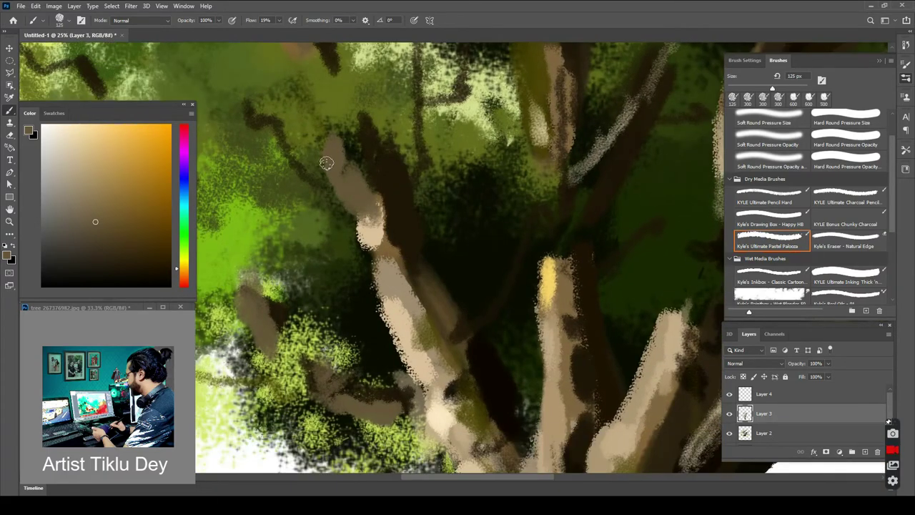
- Choose a light greyish beige and paint fine highlights along the left main branch and the small branches beside it
click(68, 152)
mouse_move(366, 248)
mouse_down()
mouse_move(386, 296)
mouse_move(414, 319)
mouse_up()
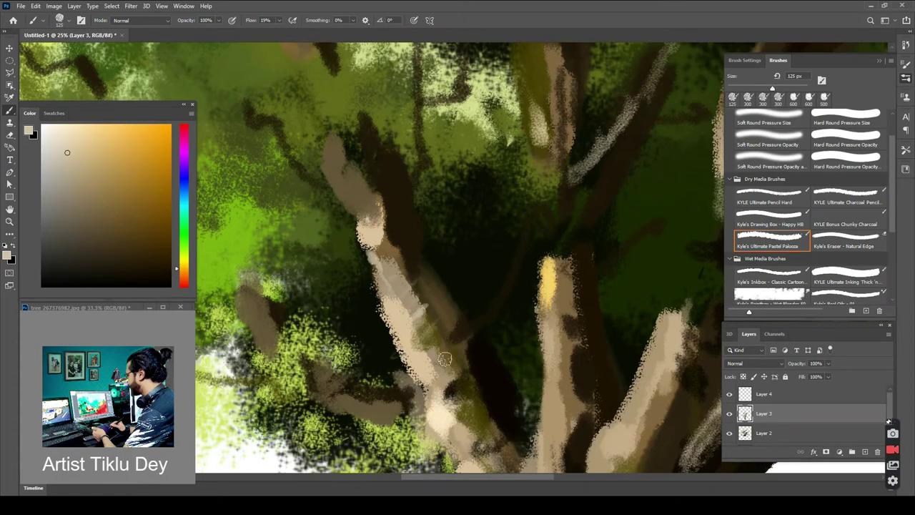
drag(468, 368, 447, 392)
drag(311, 124, 352, 195)
mouse_move(313, 148)
mouse_down()
mouse_move(357, 215)
mouse_move(373, 221)
mouse_up()
drag(340, 170, 368, 226)
drag(230, 281, 279, 368)
mouse_move(237, 284)
mouse_down()
mouse_move(246, 322)
mouse_move(340, 410)
mouse_move(423, 437)
mouse_up()
- Add fine beige highlights to the central branches and the thick branch right of centre
drag(557, 263, 572, 282)
drag(574, 298, 551, 315)
mouse_move(574, 312)
mouse_down()
mouse_move(553, 326)
mouse_move(577, 345)
mouse_up()
drag(535, 323, 541, 395)
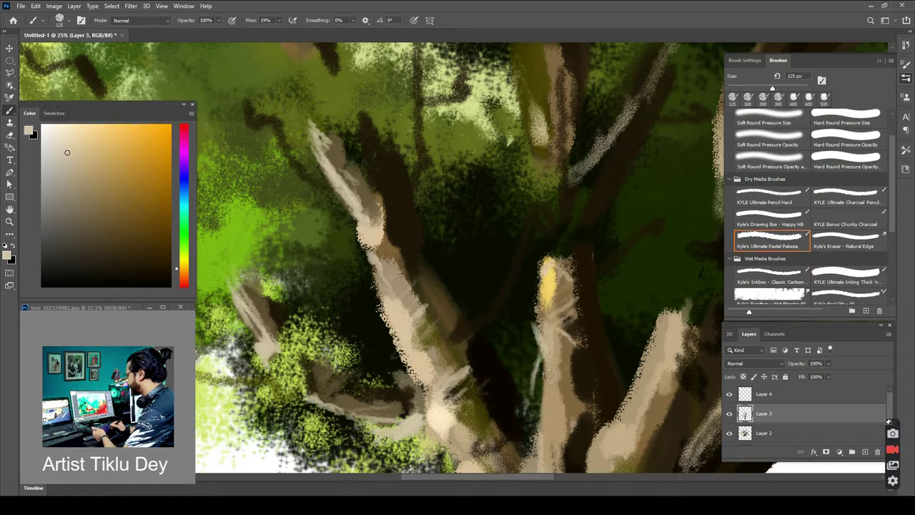
drag(542, 354, 538, 454)
drag(531, 115, 531, 161)
drag(537, 137, 528, 161)
drag(539, 227, 549, 265)
drag(675, 291, 606, 430)
- Paint beige highlights on the upper right-central branch, including a small fork at its top and its lower end
drag(649, 114, 411, 93)
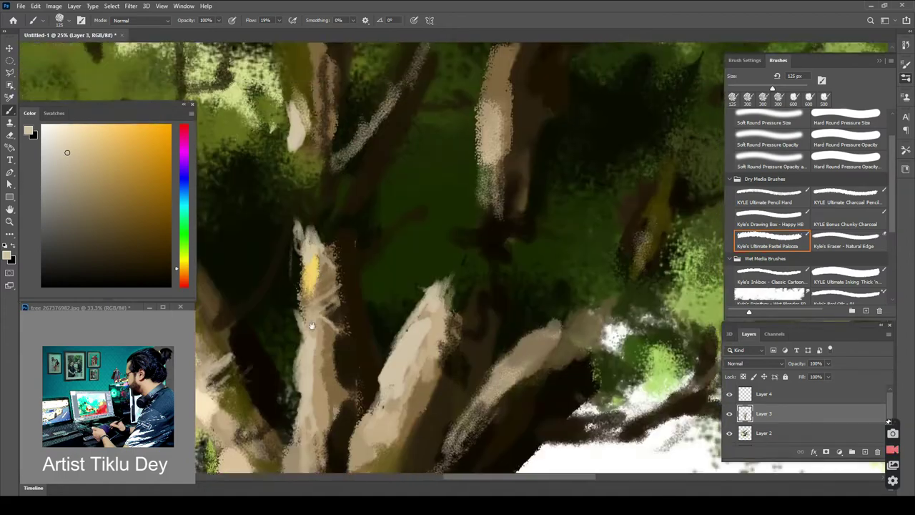
drag(572, 85, 570, 240)
drag(491, 197, 488, 235)
drag(493, 195, 487, 235)
drag(490, 163, 489, 218)
drag(527, 167, 502, 200)
mouse_move(476, 234)
mouse_down()
mouse_move(485, 267)
mouse_move(471, 335)
mouse_up()
drag(475, 300, 477, 364)
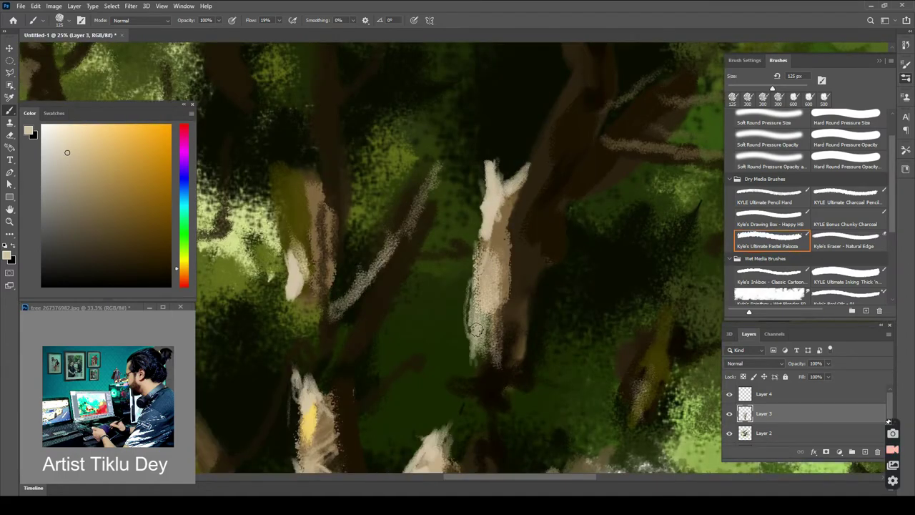
drag(501, 328, 468, 366)
drag(472, 405, 480, 423)
- Sample near-black from the foliage shadow and shade the right side and forks of the upper right branch
key(ctrl+minus)
key(ctrl+minus)
drag(522, 178, 508, 294)
alt+click(586, 160)
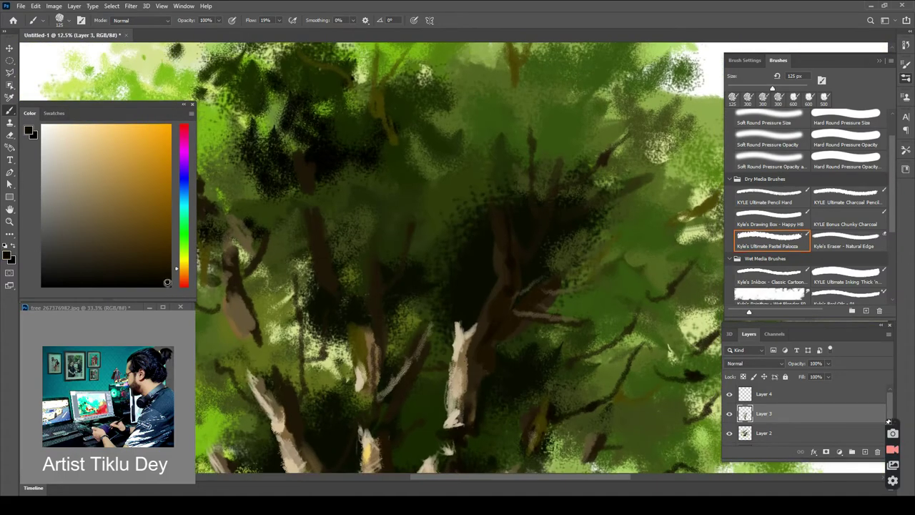
key(ctrl+plus)
mouse_move(559, 151)
mouse_down()
mouse_move(571, 226)
mouse_move(565, 286)
mouse_move(550, 369)
mouse_move(533, 397)
mouse_up()
drag(587, 390, 528, 446)
mouse_move(594, 382)
mouse_down()
mouse_move(622, 363)
mouse_move(690, 258)
mouse_up()
drag(622, 363, 544, 419)
drag(554, 334, 501, 440)
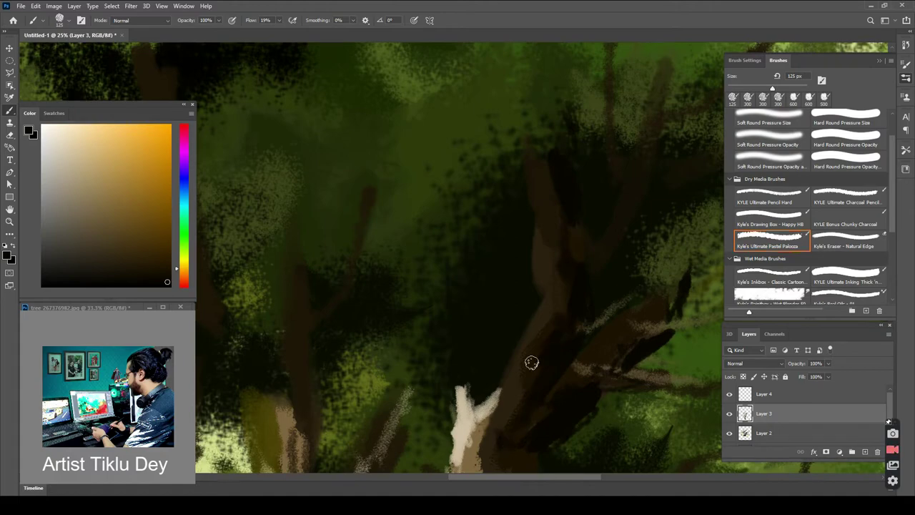
- Paint thin near-black twigs and shadows branching from the upper right limbs into the foliage
drag(570, 269, 608, 252)
drag(668, 173, 717, 154)
drag(605, 98, 617, 154)
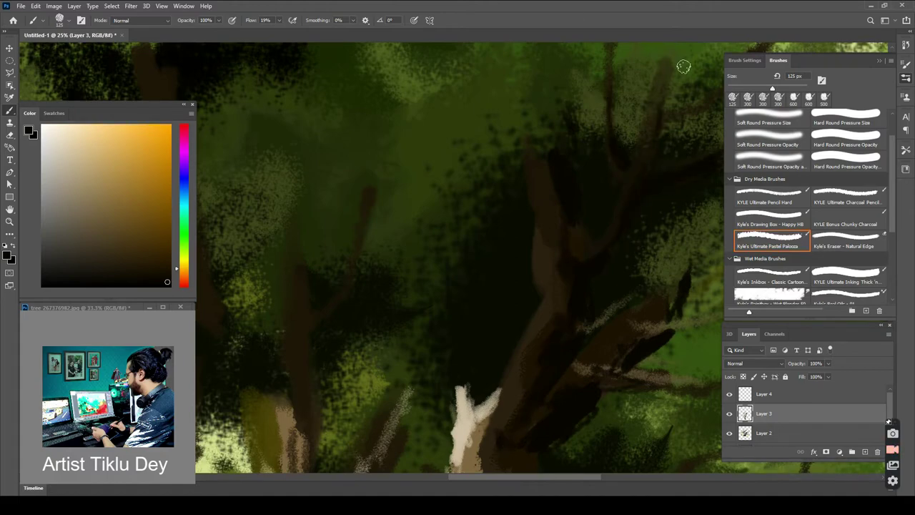
drag(662, 130, 715, 111)
drag(674, 311, 720, 283)
mouse_move(663, 330)
mouse_down()
mouse_move(722, 311)
mouse_move(714, 322)
mouse_up()
drag(613, 388, 699, 395)
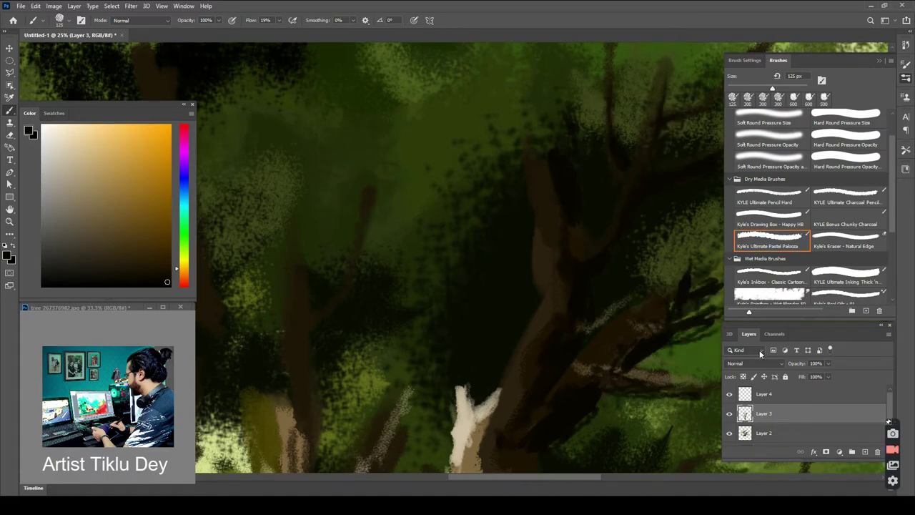
key(ctrl+minus)
mouse_move(525, 354)
mouse_down()
mouse_move(429, 256)
mouse_move(437, 243)
mouse_up()
key(ctrl+plus)
scroll(435, 384, down, 3)
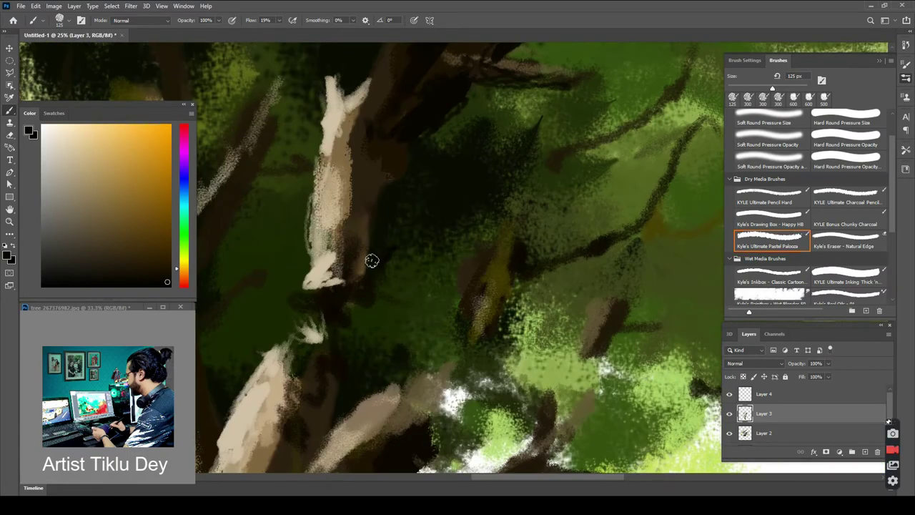
- Sample a dark olive-brown and paint a small forked branch growing out of the shadow right of the upper central limb
drag(349, 334, 349, 354)
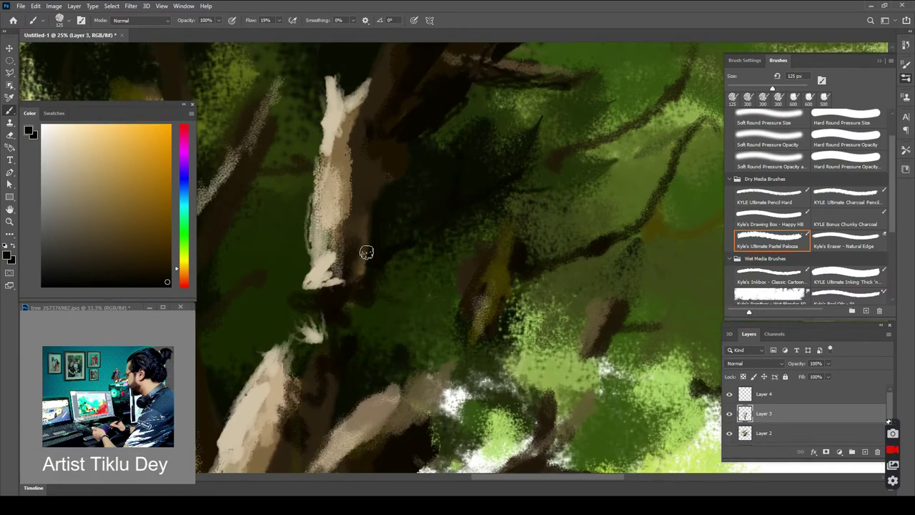
alt+click(504, 236)
drag(433, 202, 379, 241)
drag(435, 175, 433, 205)
drag(447, 200, 374, 258)
drag(469, 198, 526, 170)
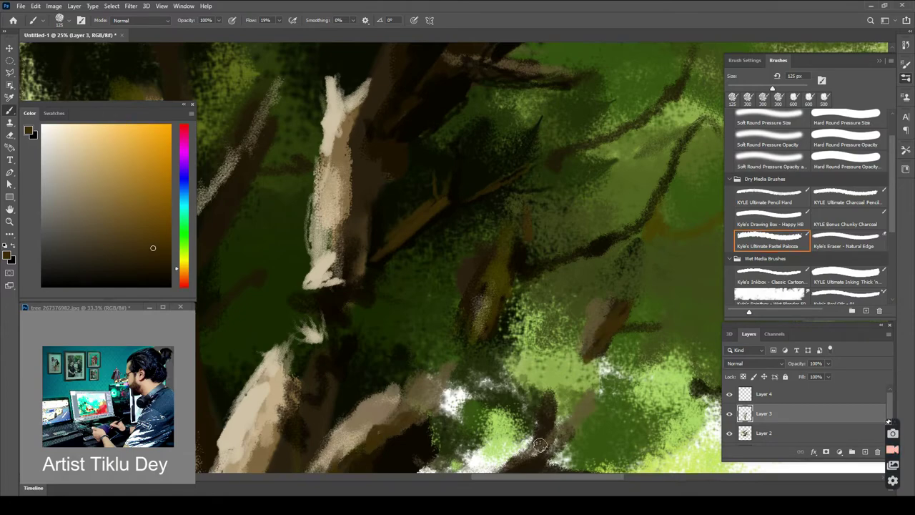
- Paint dark olive-brown shading down the right side of the left main branch and undo the last stroke
drag(228, 161, 204, 213)
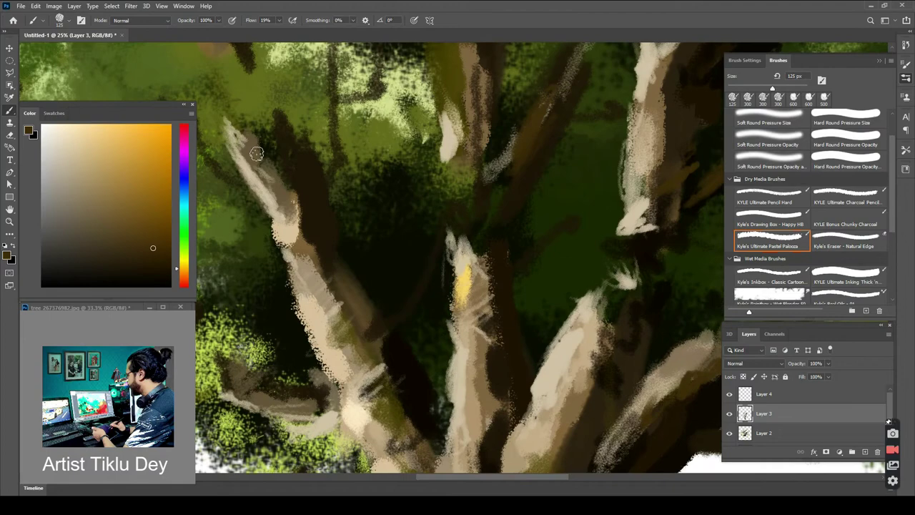
mouse_move(256, 154)
mouse_down()
mouse_move(293, 215)
mouse_move(336, 321)
mouse_move(363, 344)
mouse_up()
mouse_move(413, 398)
mouse_down()
mouse_move(421, 439)
mouse_move(454, 465)
mouse_up()
key(ctrl+z)
- Add dark olive-brown bark marks around the lower fork between the left and central branches
key(ctrl+minus)
drag(461, 383, 500, 280)
key(ctrl+minus)
key(ctrl+minus)
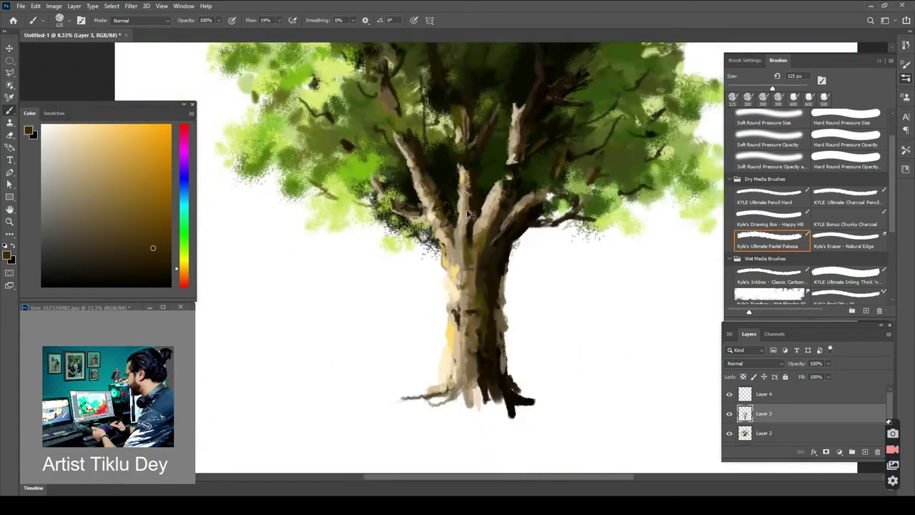
key(ctrl+minus)
drag(464, 235, 458, 329)
key(ctrl+plus)
key(ctrl+plus)
key(ctrl+plus)
drag(551, 274, 465, 247)
key(ctrl+plus)
key(ctrl+plus)
drag(470, 193, 391, 444)
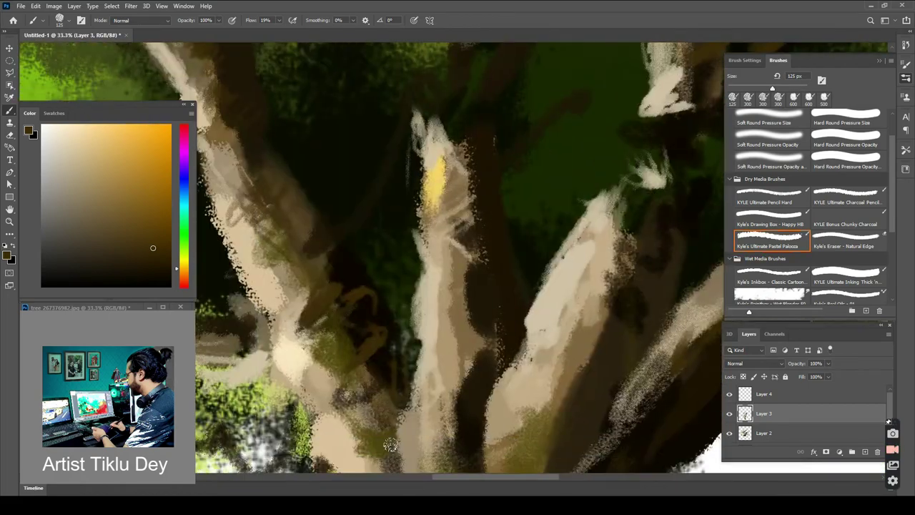
- Deepen the gaps beside the left, central and right-central branches with near-black, including a thin twig in the left gap
drag(362, 292, 411, 400)
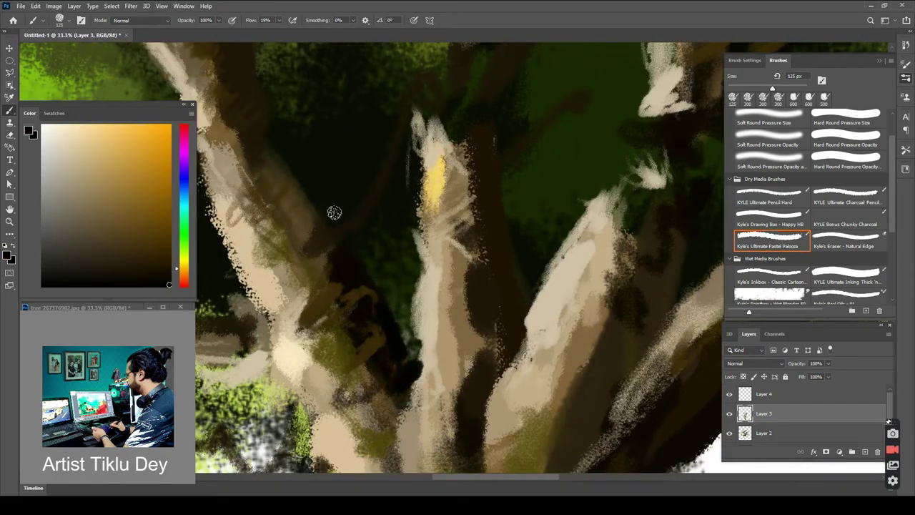
drag(357, 212, 333, 239)
drag(392, 93, 311, 277)
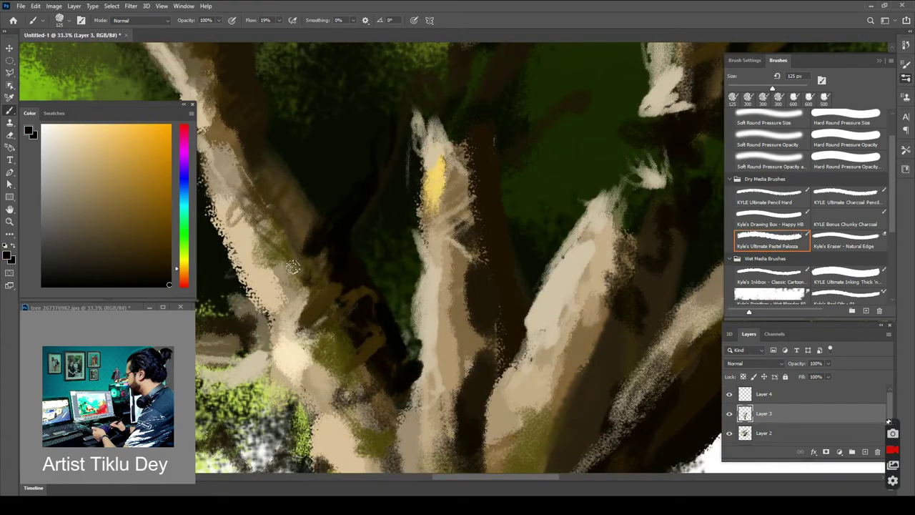
drag(514, 293, 514, 292)
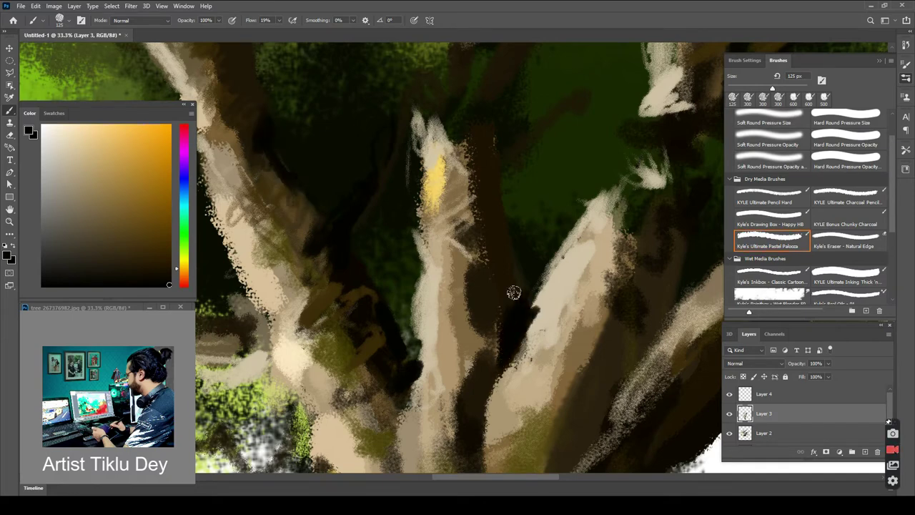
- Paint near-black shadows, bark creases and thin offshoots on and around the central and right-central branches
drag(500, 194, 481, 411)
mouse_move(454, 348)
mouse_down()
mouse_move(469, 313)
mouse_move(452, 316)
mouse_up()
drag(454, 249, 480, 256)
mouse_move(327, 325)
mouse_down()
mouse_move(350, 275)
mouse_move(303, 309)
mouse_up()
mouse_move(375, 337)
mouse_down()
mouse_move(363, 331)
mouse_move(386, 393)
mouse_up()
mouse_move(448, 152)
mouse_down()
mouse_move(458, 179)
mouse_move(545, 130)
mouse_up()
drag(495, 94, 529, 48)
drag(357, 106, 347, 81)
drag(414, 107, 413, 136)
drag(607, 187, 583, 214)
drag(617, 229, 616, 249)
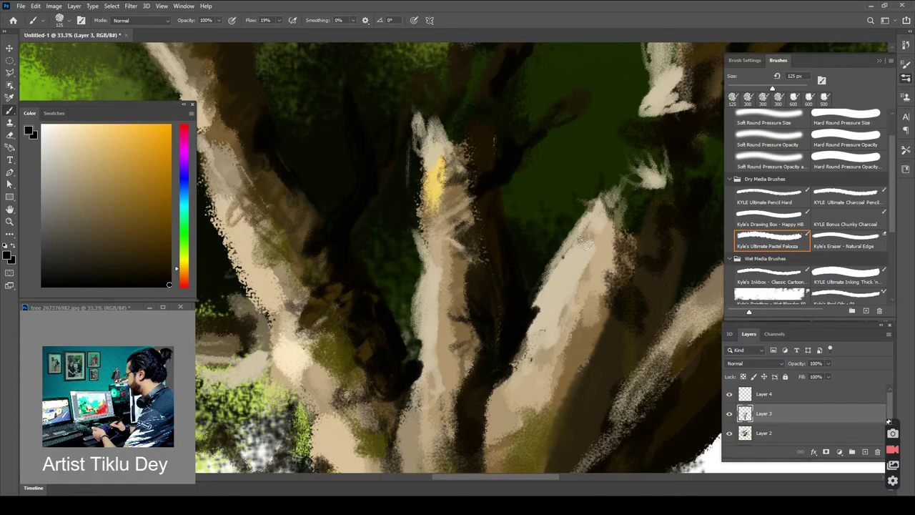
- Sample brown tones from the branches and shade the trunk where the left and central branches join
mouse_move(594, 371)
mouse_down()
mouse_move(602, 201)
mouse_move(477, 233)
mouse_up()
alt+click(314, 270)
drag(404, 319, 408, 416)
drag(408, 339, 419, 464)
drag(390, 375, 397, 459)
alt+click(493, 348)
drag(518, 273, 504, 350)
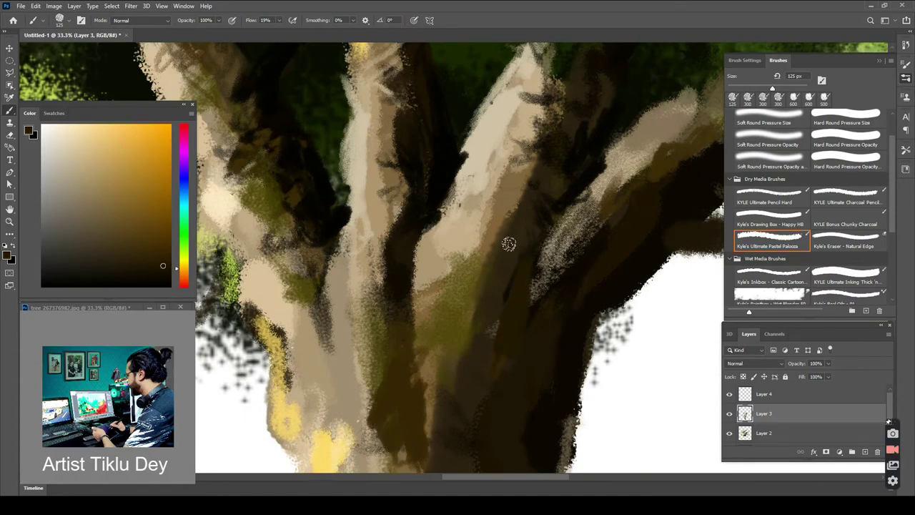
- Sample a dark brown and paint rough bark marks along the shaded side of the right-central branch
alt+click(521, 196)
drag(520, 170, 502, 207)
drag(496, 235, 464, 252)
drag(526, 165, 506, 200)
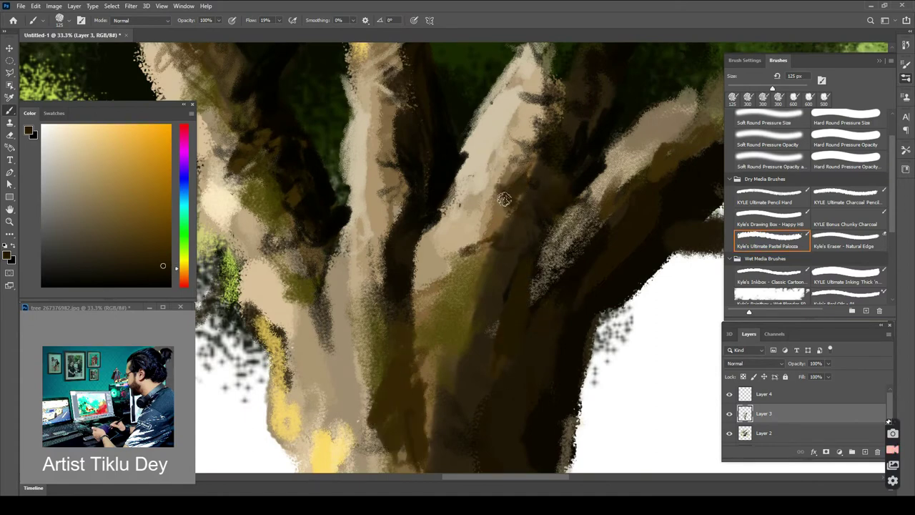
drag(486, 272, 475, 295)
- Pick a pale yellow and paint bright highlights down the trunk's sunlit left edge and over its yellow patches
drag(552, 412, 552, 264)
key(ctrl+minus)
key(ctrl+minus)
key(ctrl+minus)
click(46, 147)
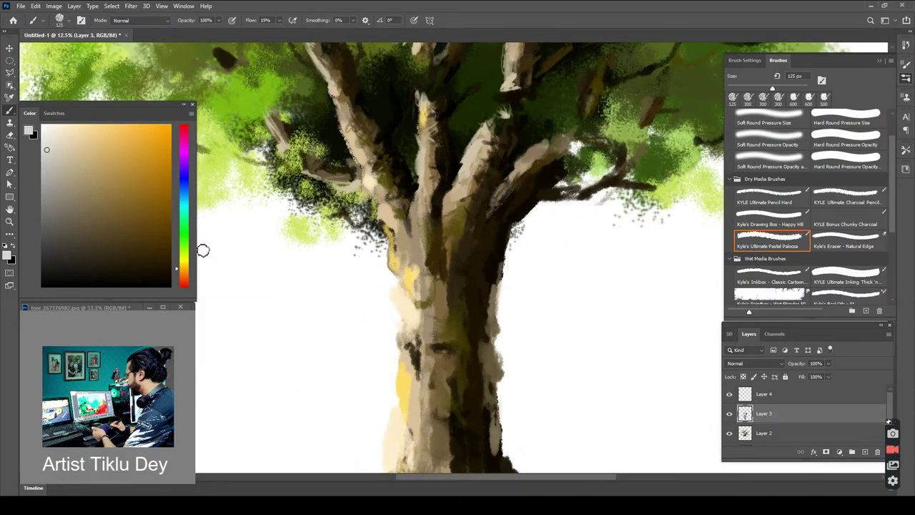
click(184, 260)
click(62, 124)
key(ctrl+plus)
key(ctrl+plus)
key(ctrl+plus)
drag(390, 308, 462, 228)
drag(334, 72, 337, 90)
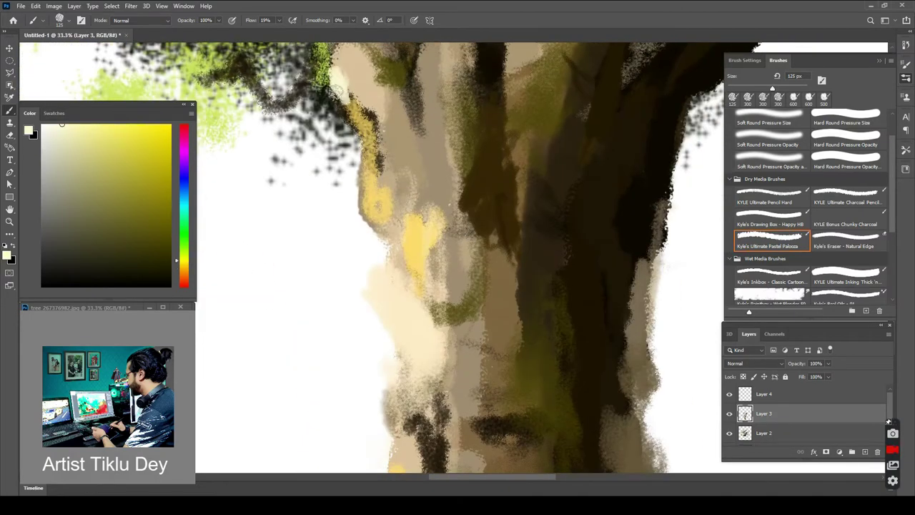
drag(365, 191, 379, 221)
mouse_move(387, 260)
mouse_down()
mouse_move(379, 292)
mouse_move(399, 296)
mouse_up()
drag(407, 260, 406, 309)
mouse_move(409, 243)
mouse_down()
mouse_move(419, 271)
mouse_move(455, 292)
mouse_up()
drag(412, 339, 409, 384)
mouse_move(426, 290)
mouse_down()
mouse_move(393, 429)
mouse_move(390, 371)
mouse_up()
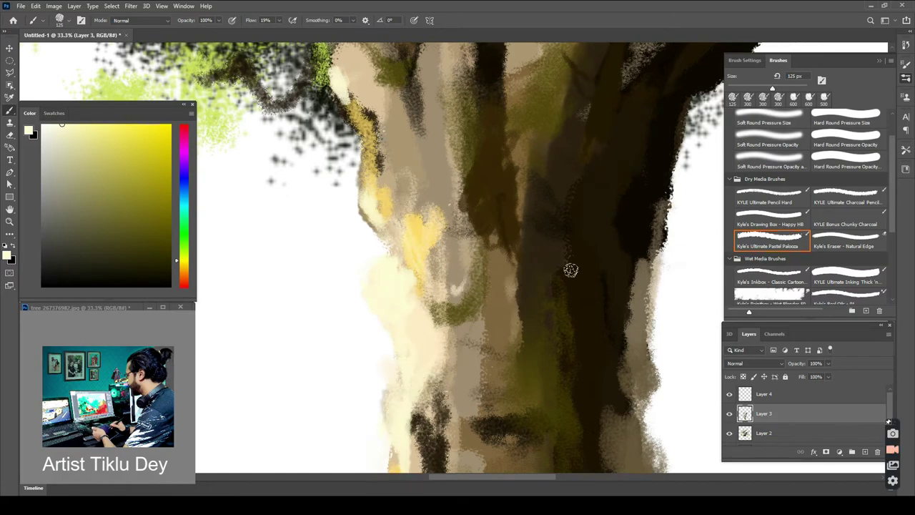
- Add pale yellow highlights to the right-central branch, the thick right branch and the left branch
drag(646, 286, 647, 423)
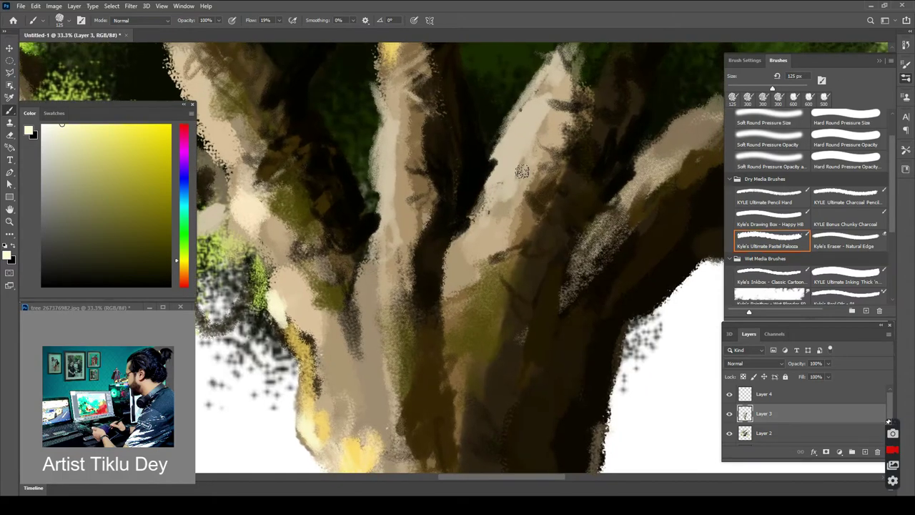
mouse_move(509, 143)
mouse_down()
mouse_move(501, 172)
mouse_move(537, 93)
mouse_move(496, 203)
mouse_up()
mouse_move(708, 113)
mouse_down()
mouse_move(659, 141)
mouse_move(582, 250)
mouse_up()
drag(208, 129, 362, 414)
- Pick a soft yellow-green, highlight the edges of the central and right branches, and set the brush size to 60 px
drag(100, 127, 102, 144)
drag(393, 102, 388, 134)
drag(524, 106, 557, 64)
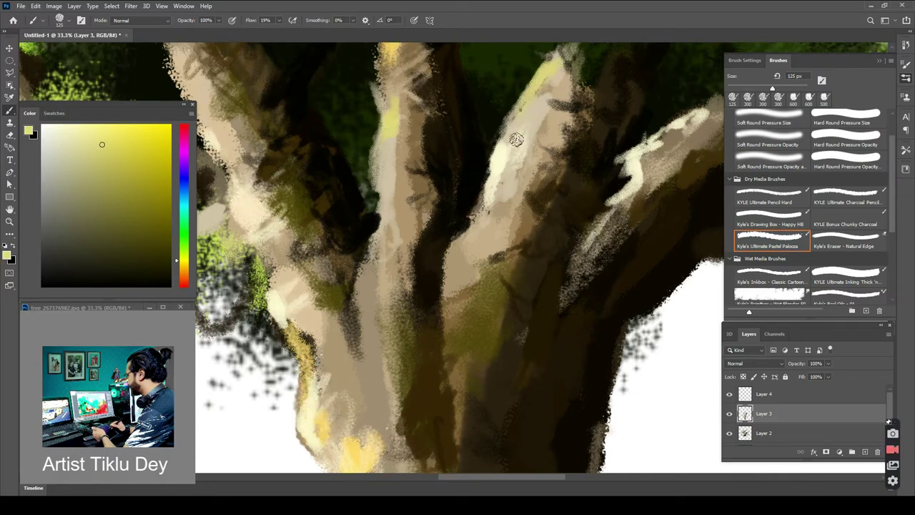
drag(689, 130, 722, 100)
key(bracketleft)
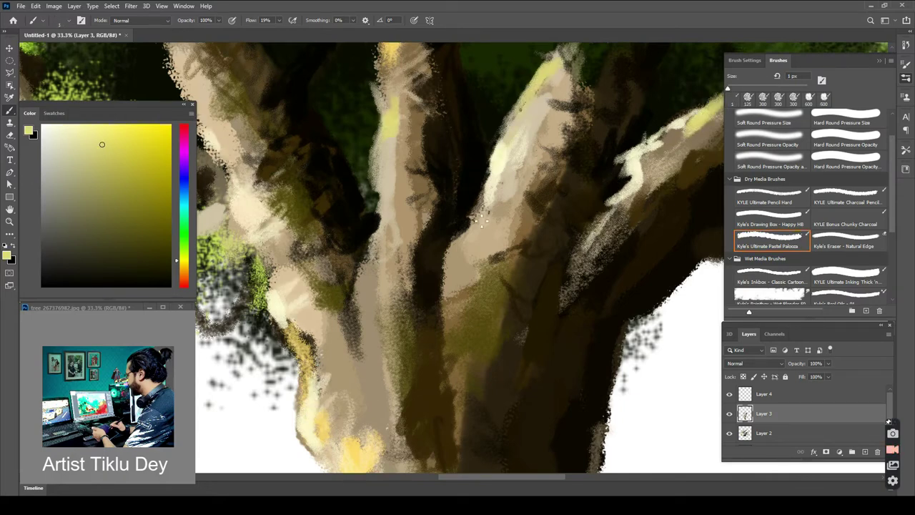
key(bracketright)
key(bracketright)
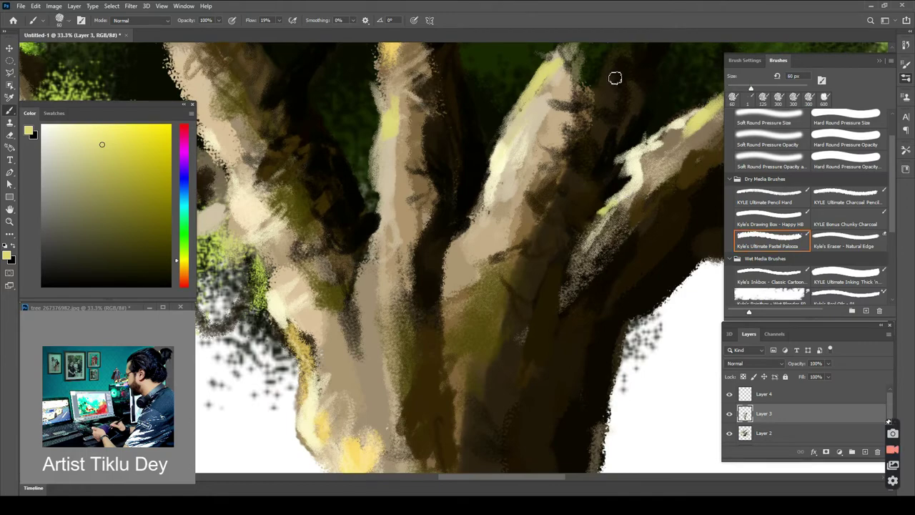
key(ctrl+minus)
key(ctrl+minus)
key(ctrl+minus)
key(ctrl+minus)
key(ctrl+minus)
scroll(501, 175, up, 3)
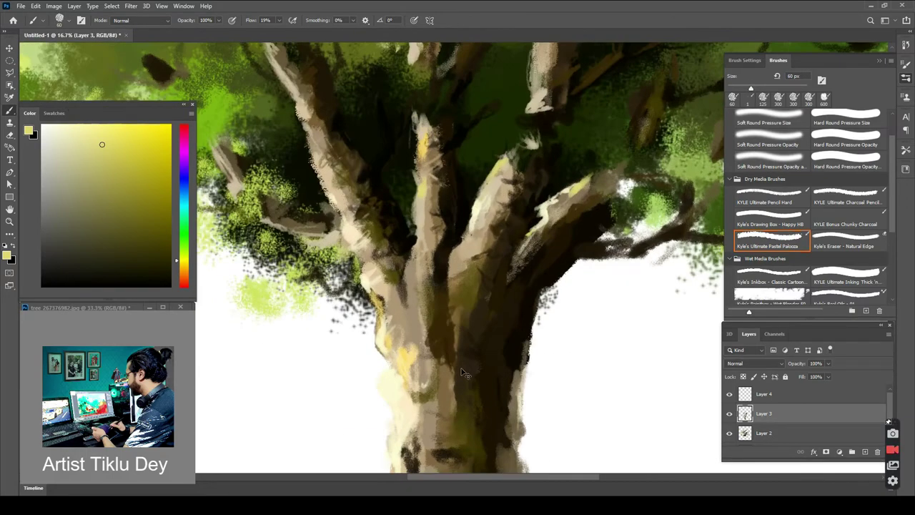
- Paint yellow-green light along the trunk's left edge and lower centre with a 200 px brush
mouse_move(384, 171)
mouse_down()
mouse_move(398, 249)
mouse_move(379, 308)
mouse_move(373, 425)
mouse_move(365, 432)
mouse_up()
drag(34, 487, 71, 486)
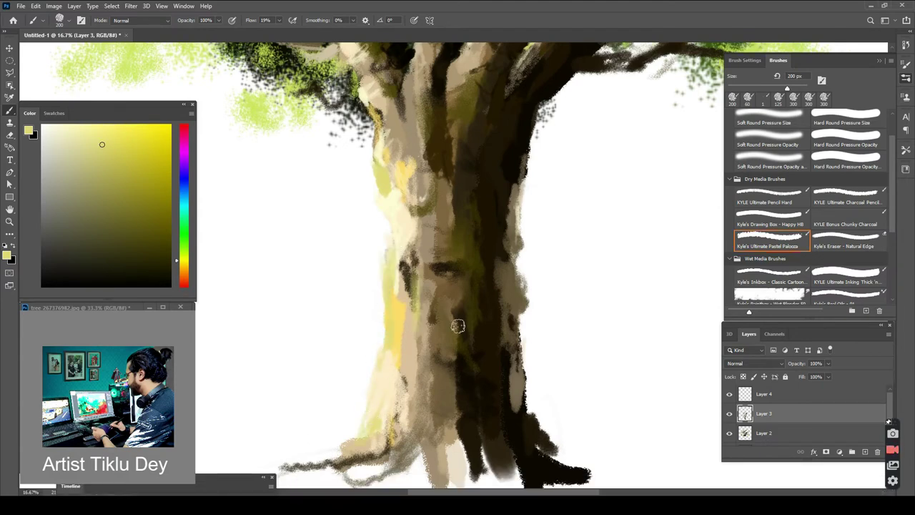
drag(452, 358, 446, 416)
drag(449, 183, 449, 220)
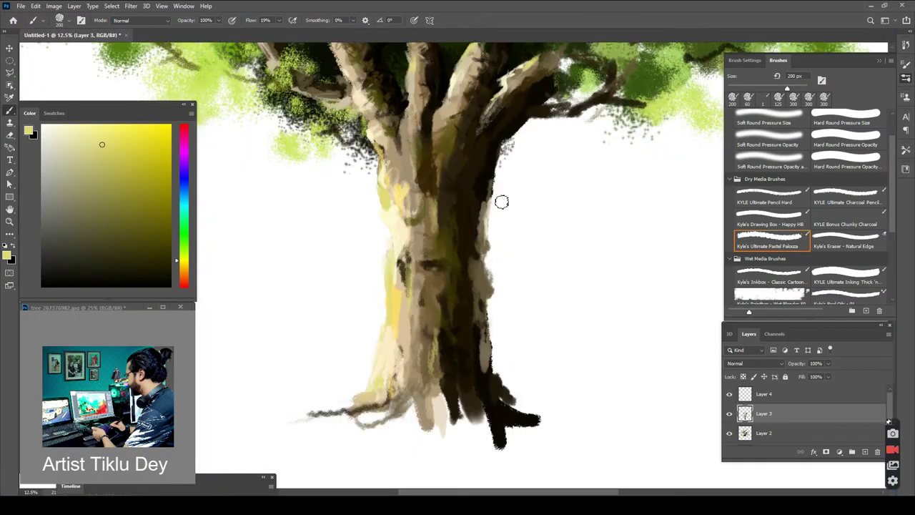
- Add yellow-green streaks to the trunk's shaded side, its upper fork and the bases of the main branches
drag(463, 213, 477, 345)
drag(469, 93, 453, 160)
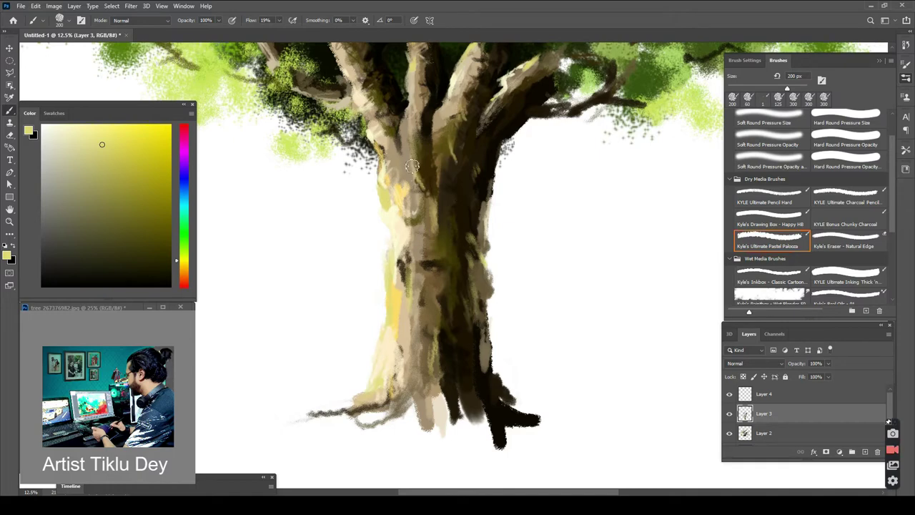
drag(399, 206, 403, 201)
drag(322, 95, 311, 93)
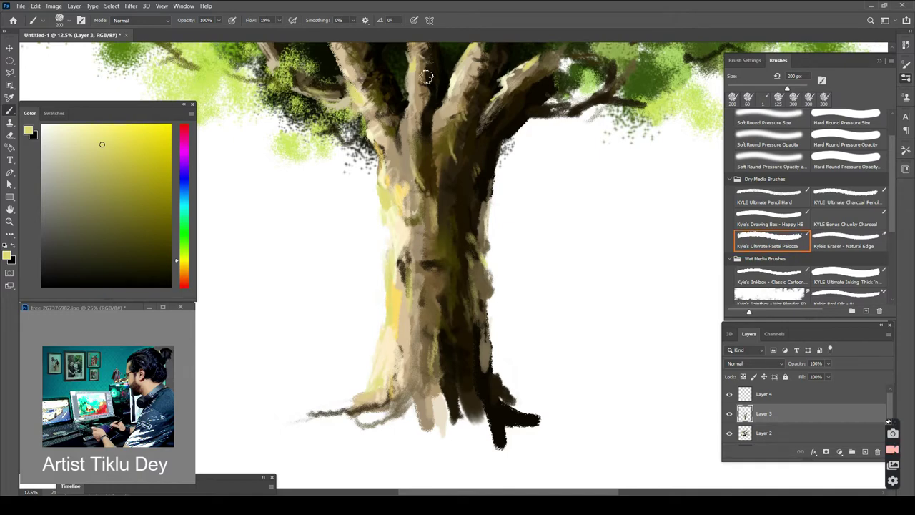
drag(411, 77, 409, 99)
drag(505, 91, 513, 82)
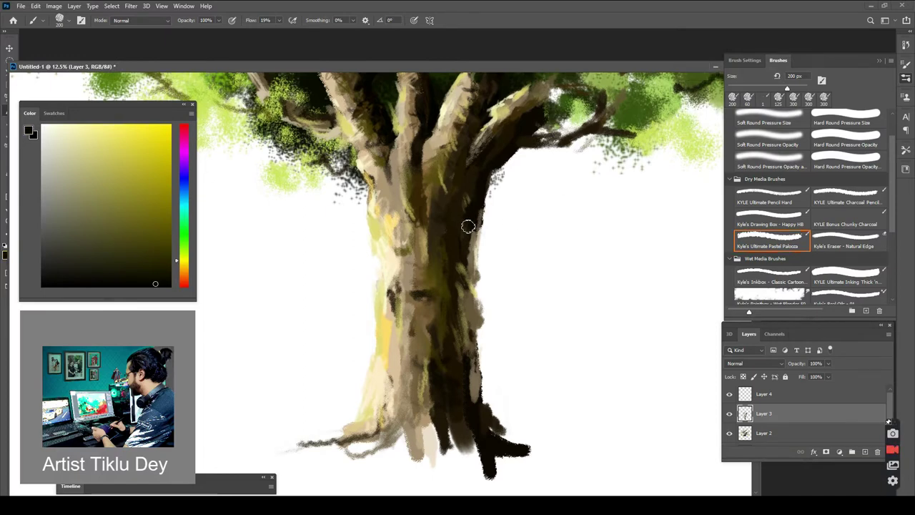
- Set the brush opacity to 48% and shade the trunk's upper centre and fork with near-black
click(219, 21)
click(198, 32)
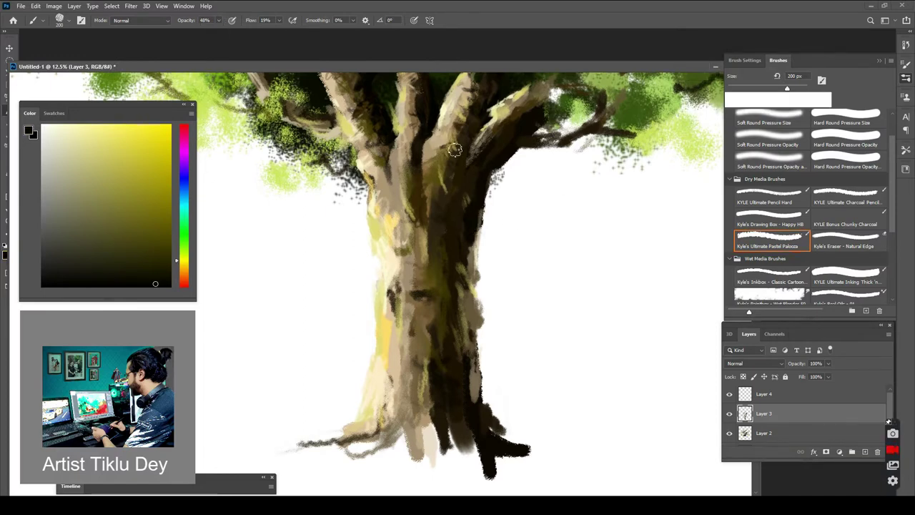
drag(417, 211, 424, 253)
drag(444, 151, 438, 171)
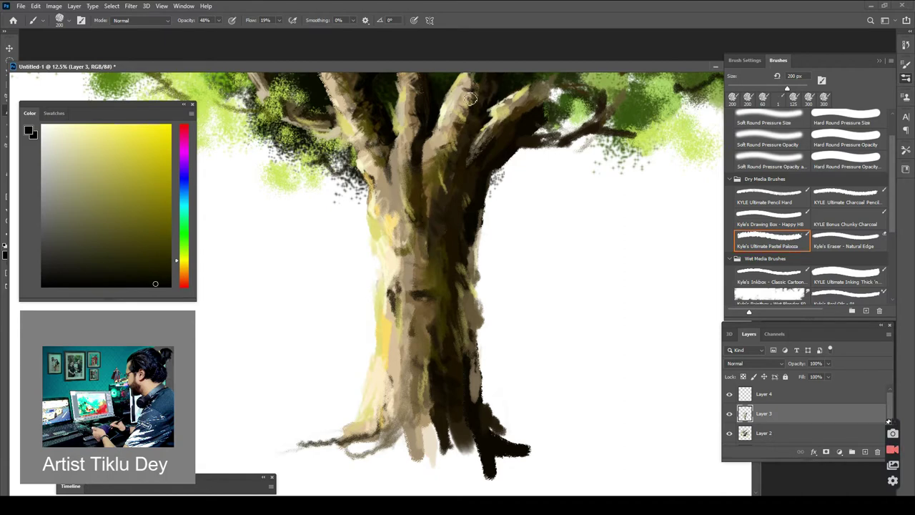
- Switch to a full-screen view and softly shade the trunk's right edge, a faint root beside the right root, and the left base
key(f)
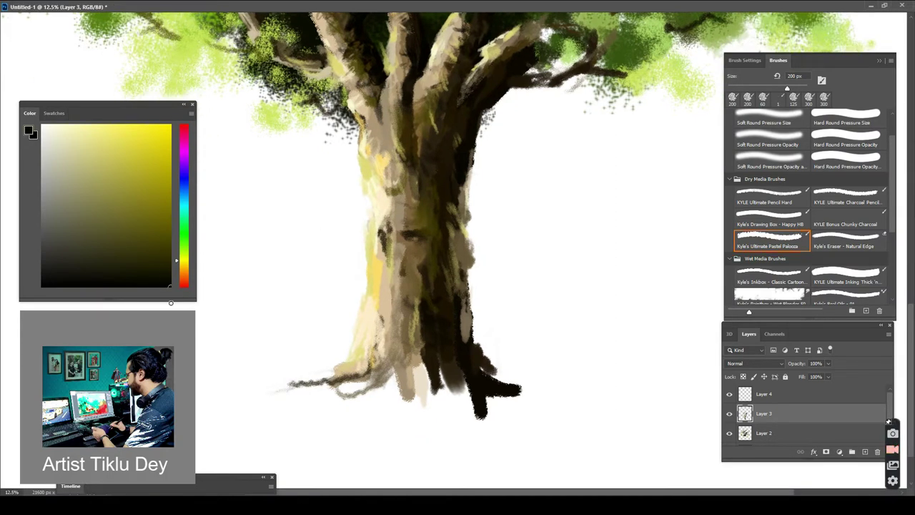
drag(461, 192, 467, 220)
drag(463, 294, 466, 336)
drag(483, 370, 518, 375)
drag(493, 362, 524, 373)
drag(461, 310, 465, 336)
drag(377, 333, 363, 359)
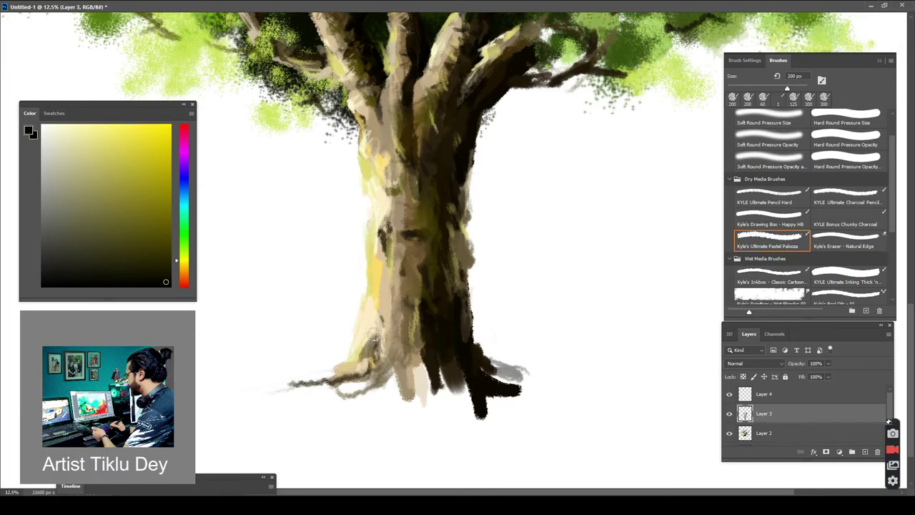
- Paint soft dark bark streaks down the left side and lower centre of the trunk
drag(382, 285, 374, 334)
mouse_move(410, 327)
mouse_down()
mouse_move(410, 376)
mouse_move(420, 383)
mouse_up()
drag(419, 286, 417, 336)
drag(382, 245, 376, 286)
drag(382, 216, 382, 253)
drag(384, 260, 385, 295)
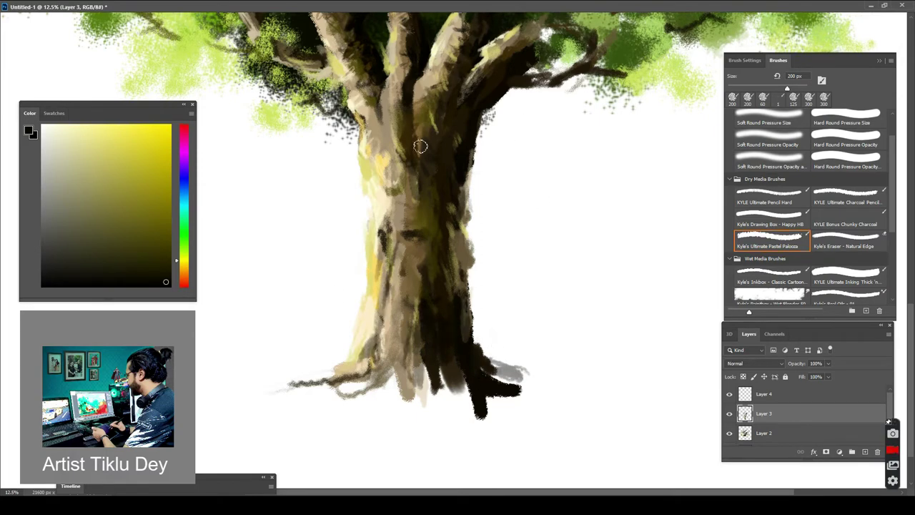
- Softly shade the trunk's upper left edge, the left root, the lower centre base and the right root
mouse_move(370, 226)
mouse_down()
mouse_move(357, 208)
mouse_move(377, 216)
mouse_up()
drag(366, 214, 372, 233)
drag(373, 348, 322, 382)
drag(419, 361, 422, 378)
mouse_move(495, 379)
mouse_down()
mouse_move(560, 385)
mouse_move(520, 392)
mouse_up()
mouse_move(417, 375)
mouse_down()
mouse_move(423, 398)
mouse_move(437, 402)
mouse_up()
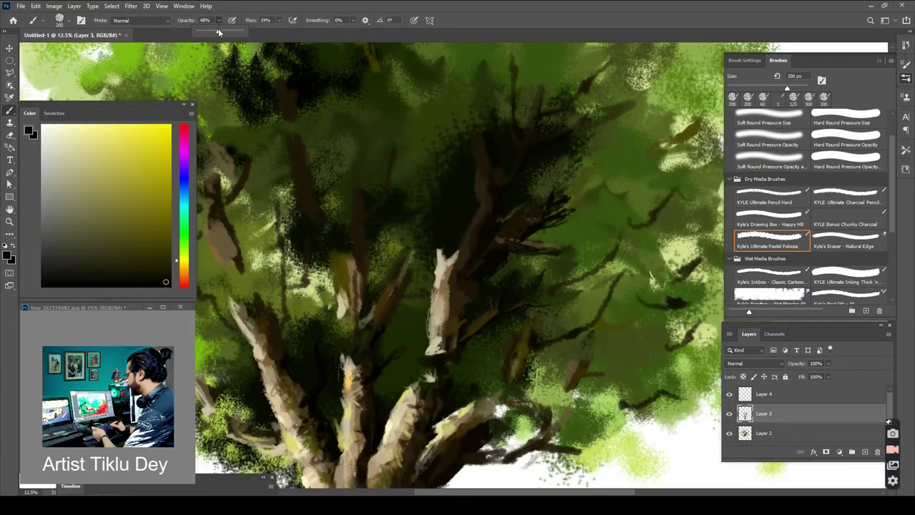
- Choose the Kyle's Inkbox - Classic Cartoon brush and paint a tapered near-black twig in the upper right foliage
scroll(807, 214, down, 3)
click(848, 178)
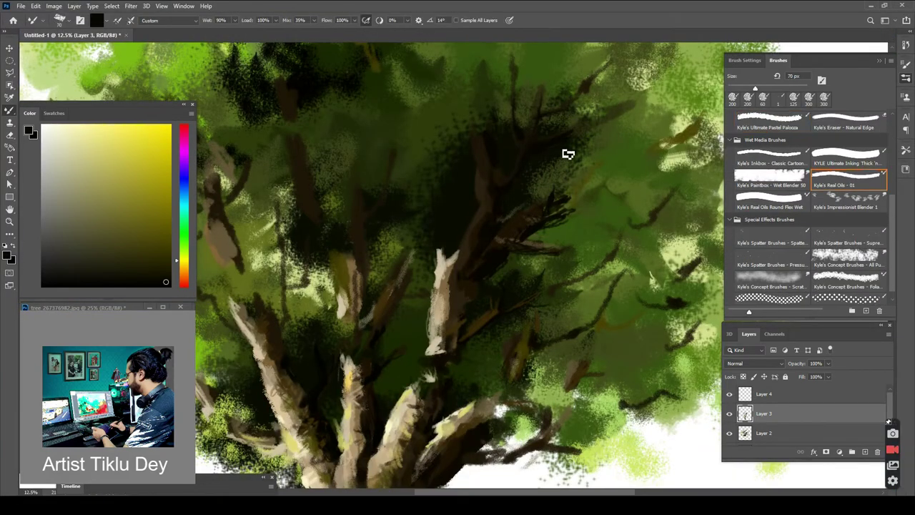
click(768, 153)
drag(585, 123, 636, 95)
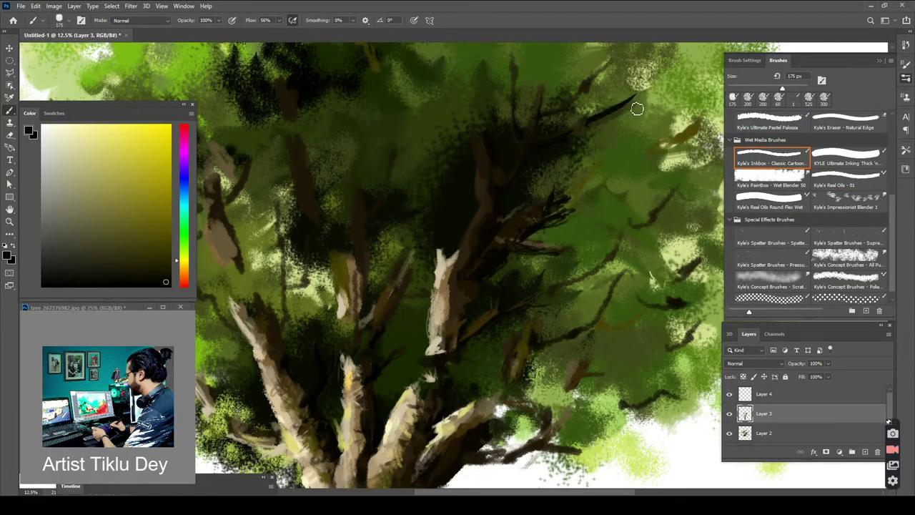
- Sample a dark olive-brown from the branches in the upper left-central foliage
click(129, 218)
drag(515, 200, 350, 365)
drag(322, 322, 608, 215)
key(ctrl+plus)
alt+click(415, 186)
- Try painting a forked dark twig off the upper left-central branch, and undo both strokes
drag(440, 190, 453, 104)
drag(455, 148, 526, 87)
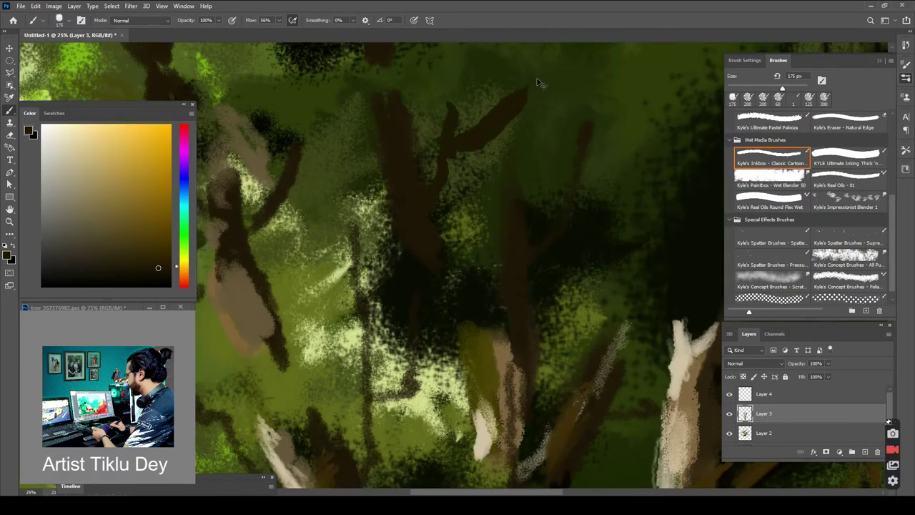
key(ctrl+z)
key(ctrl+z)
- Paint a thin curved dark twig off the upper left-central branch and small tangled twigs on the branch below it
click(847, 153)
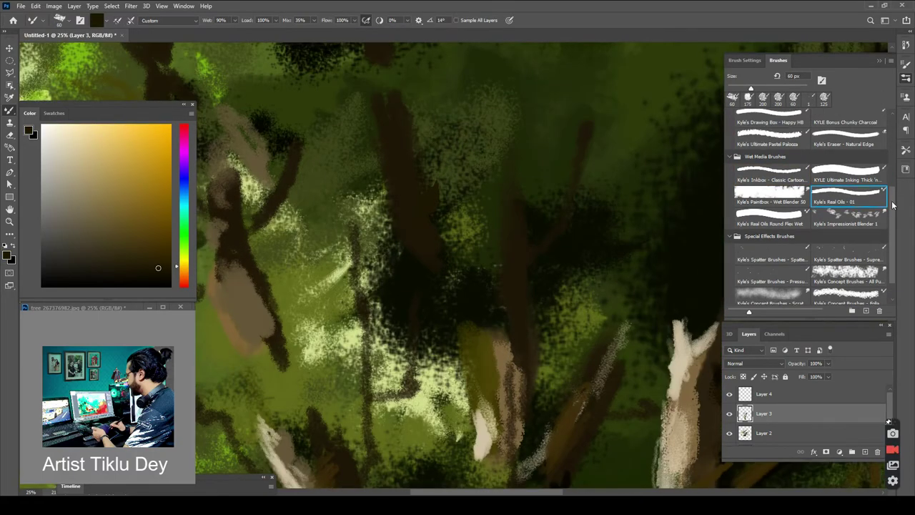
mouse_move(433, 197)
mouse_down()
mouse_move(461, 160)
mouse_move(468, 115)
mouse_up()
key(bracketright)
key(bracketright)
key(bracketright)
key(bracketright)
key(bracketright)
key(bracketright)
mouse_move(512, 270)
mouse_down()
mouse_move(517, 374)
mouse_move(509, 398)
mouse_up()
- Choose the Kyle's Inkbox - Classic Cartoon brush and paint small dark forks and tangled twigs along the upper left-central branches
click(770, 218)
drag(892, 214, 892, 195)
click(772, 213)
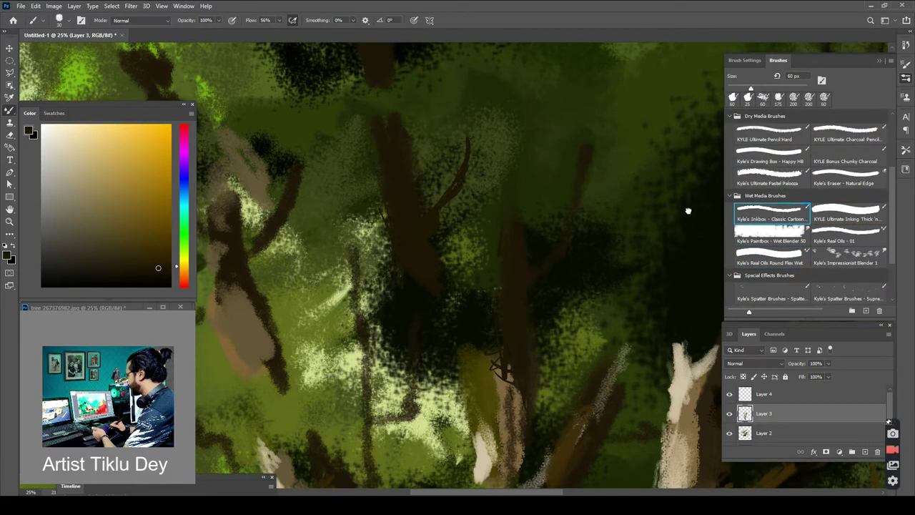
mouse_move(466, 152)
mouse_down()
mouse_move(466, 121)
mouse_move(435, 203)
mouse_move(505, 117)
mouse_up()
drag(525, 95, 540, 76)
drag(570, 235, 537, 267)
drag(526, 355, 516, 410)
drag(643, 357, 620, 392)
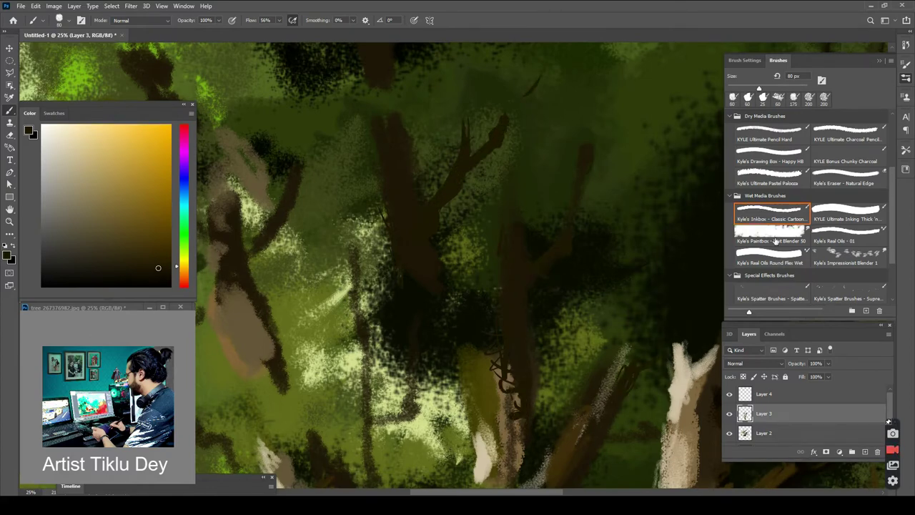
- Smear the tip of the upper central branch and the pale highlights on the branches below with Kyle's Paintbox - Wet Blender 50
click(770, 232)
mouse_move(630, 351)
mouse_down()
mouse_move(617, 401)
mouse_move(606, 408)
mouse_up()
mouse_move(624, 369)
mouse_down()
mouse_move(447, 310)
mouse_move(396, 317)
mouse_up()
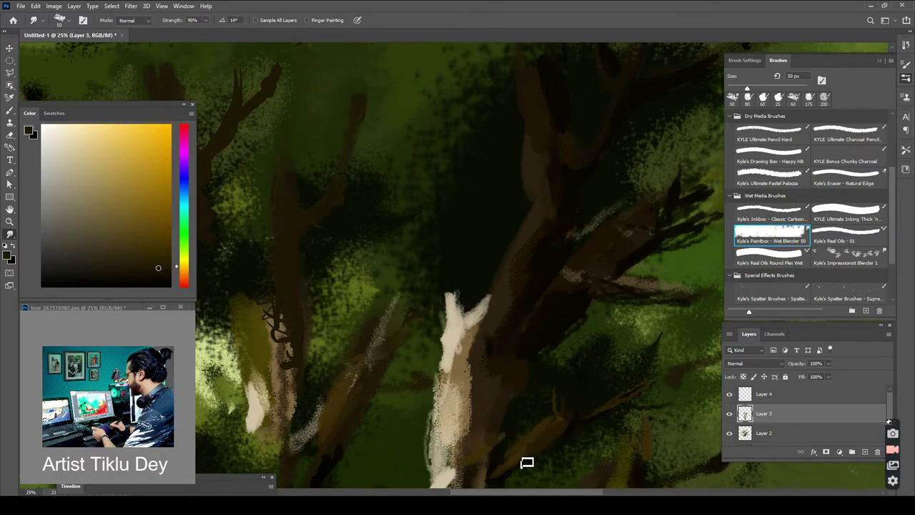
drag(526, 464, 455, 347)
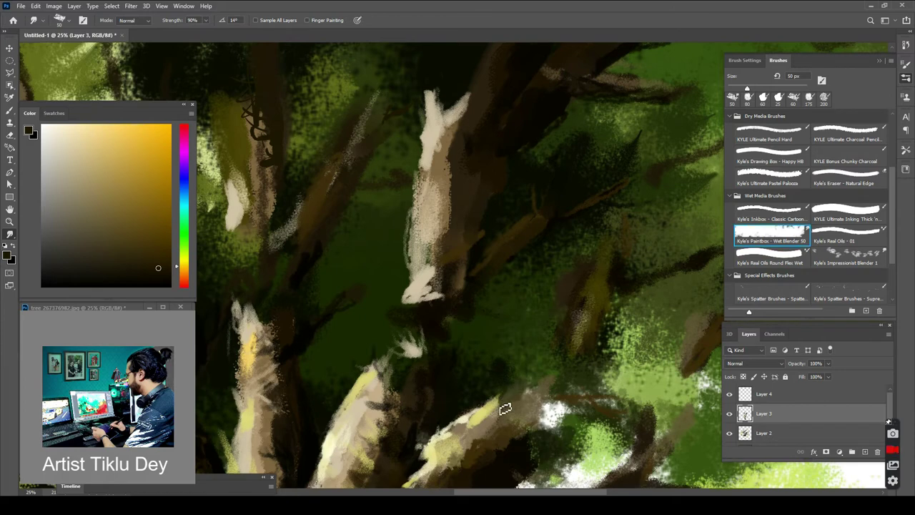
drag(418, 266, 411, 299)
drag(378, 379, 421, 348)
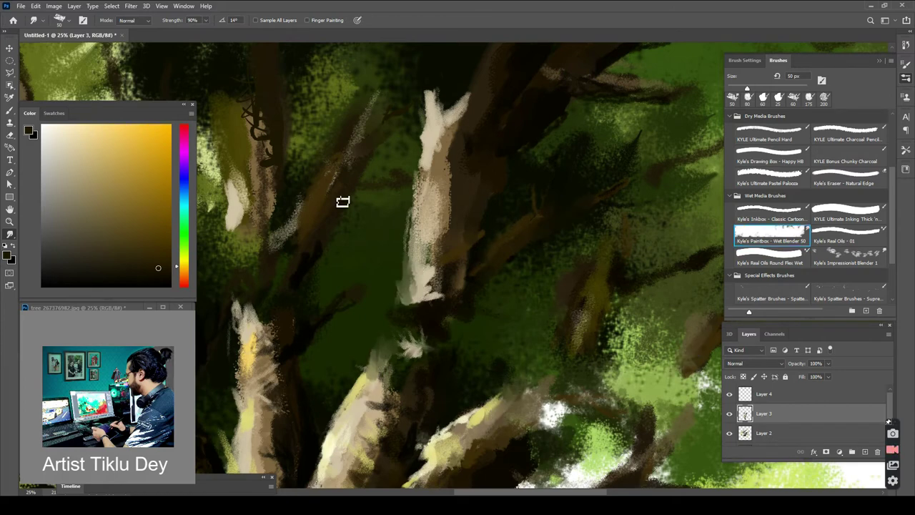
drag(447, 137, 425, 306)
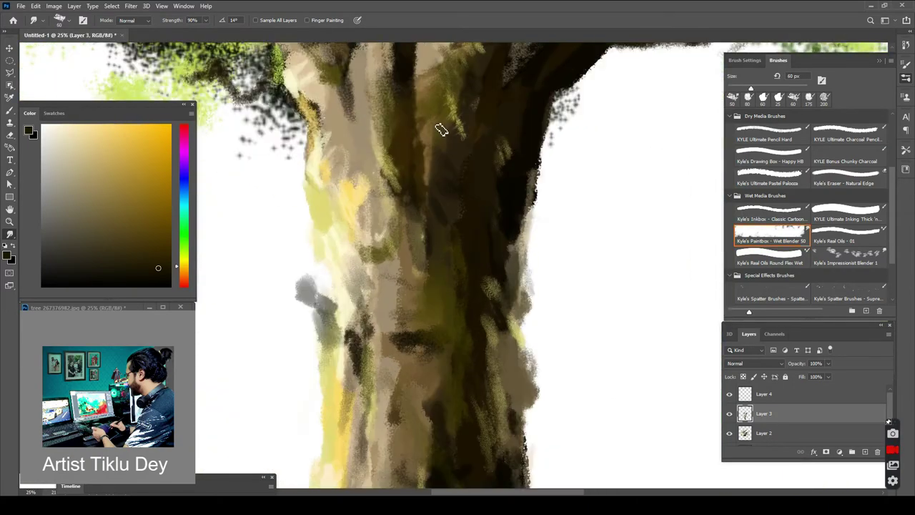
- Enlarge the wet blender to 125 px and blend the bark tones down the upper trunk
key(bracketright)
key(bracketright)
key(bracketright)
key(bracketright)
key(bracketright)
drag(419, 108, 425, 180)
mouse_move(348, 95)
mouse_down()
mouse_move(365, 117)
mouse_move(366, 186)
mouse_up()
drag(350, 197, 370, 280)
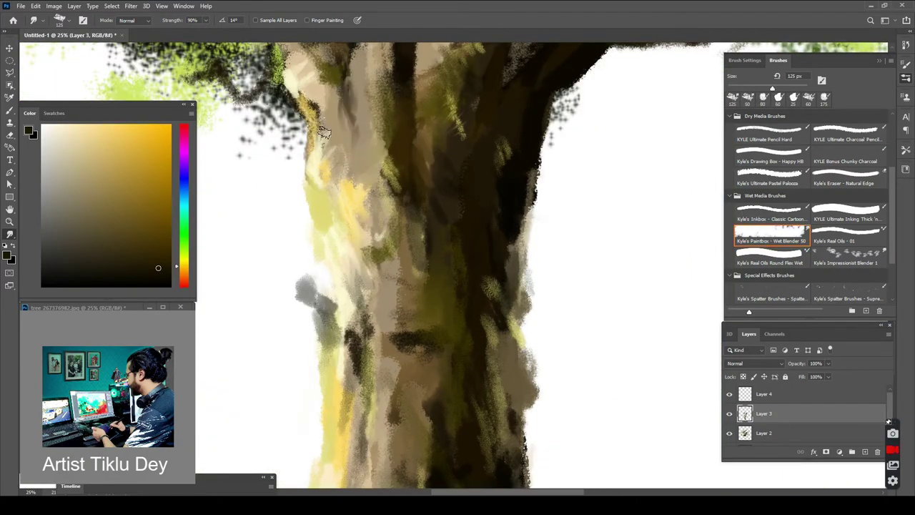
- Blend the yellow and cream highlights, dark knots and grey patch along the trunk's left side
drag(322, 120, 333, 161)
drag(333, 328, 350, 377)
drag(373, 337, 373, 376)
drag(374, 315, 359, 467)
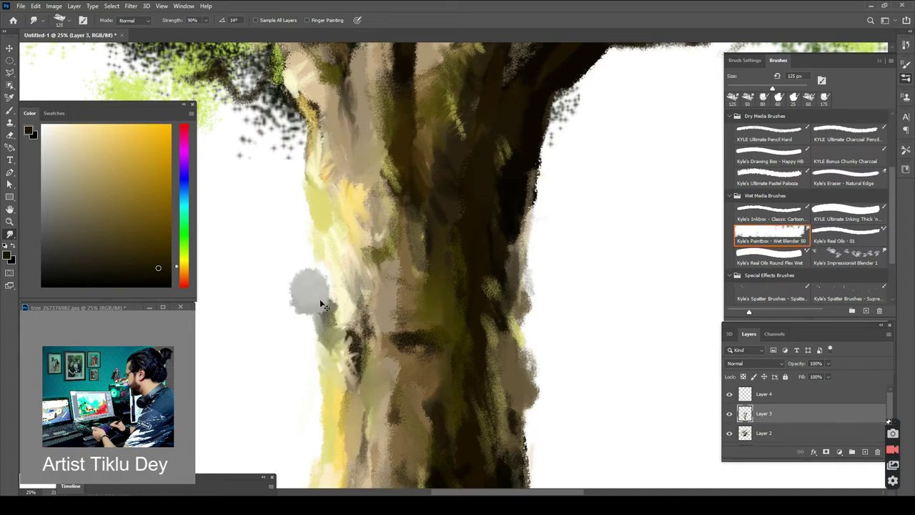
drag(321, 305, 308, 280)
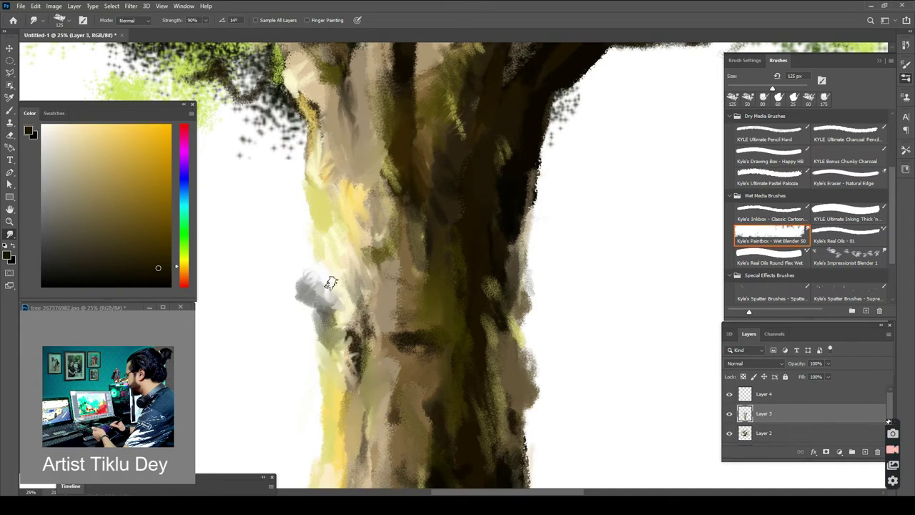
drag(344, 280, 350, 270)
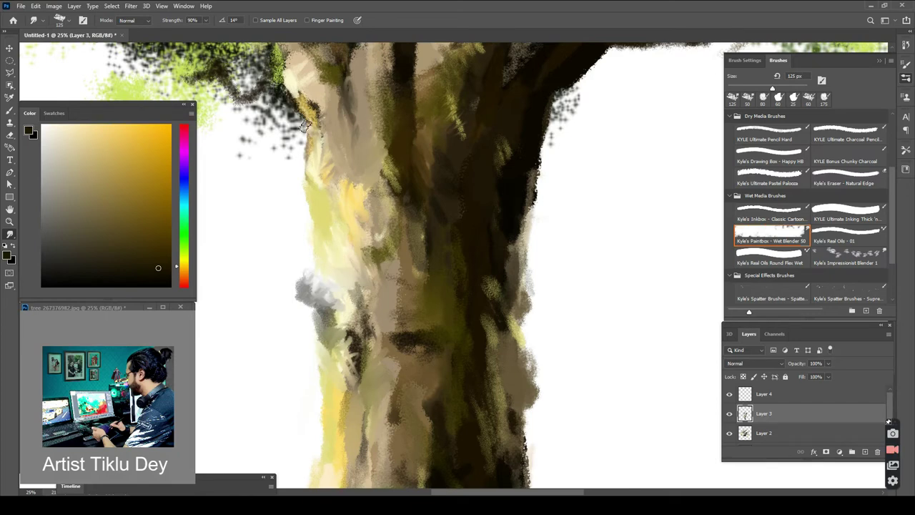
mouse_move(310, 148)
mouse_down()
mouse_move(325, 184)
mouse_move(372, 220)
mouse_up()
- Smear the grey and brown tones along the trunk's right edge down towards the root, undoing one stray stroke
mouse_move(531, 341)
mouse_down()
mouse_move(522, 305)
mouse_move(504, 326)
mouse_up()
drag(511, 249, 518, 212)
drag(507, 461, 523, 383)
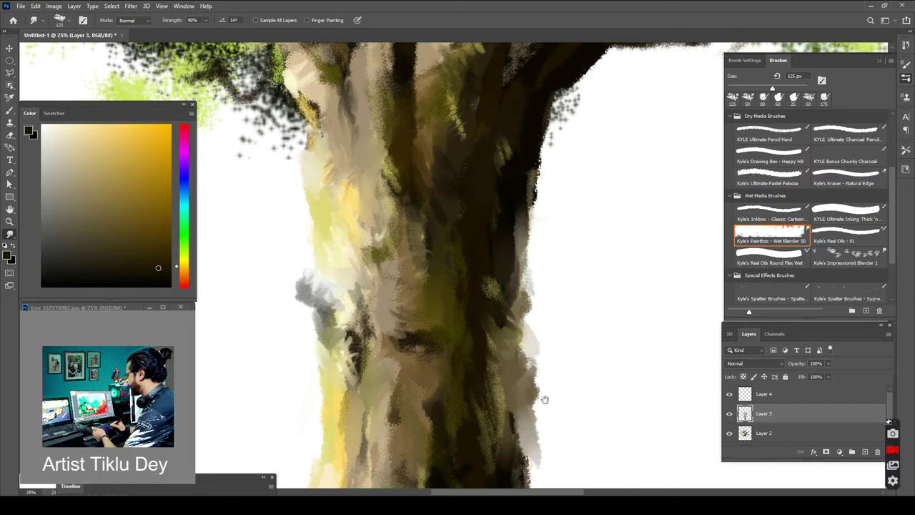
drag(536, 460, 484, 207)
drag(455, 204, 483, 169)
key(ctrl+z)
drag(467, 253, 472, 195)
mouse_move(484, 187)
mouse_down()
mouse_move(456, 228)
mouse_move(484, 168)
mouse_up()
drag(474, 248, 501, 319)
drag(477, 268, 504, 327)
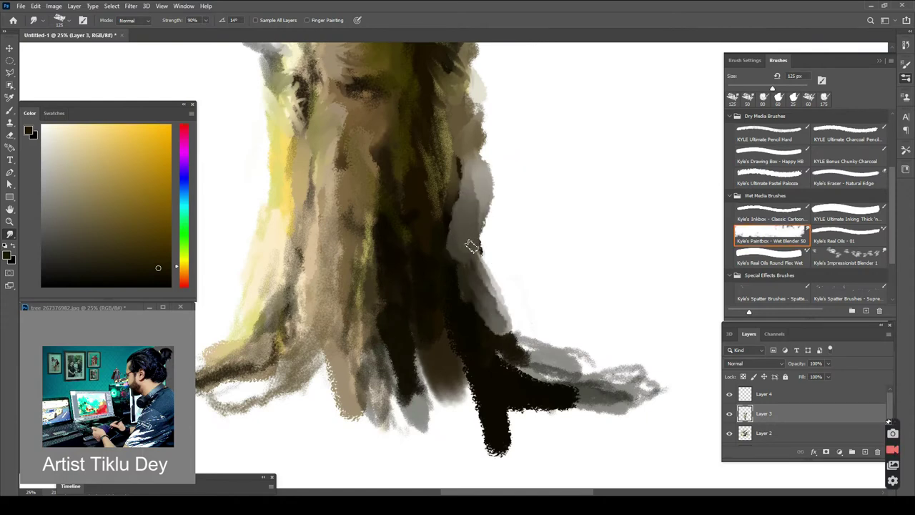
- Blend the black and grey paint of the right and central roots and the bark of the lower trunk
drag(476, 297, 527, 337)
drag(417, 367, 415, 353)
drag(507, 363, 529, 373)
drag(611, 406, 537, 398)
drag(652, 387, 559, 390)
drag(445, 332, 365, 429)
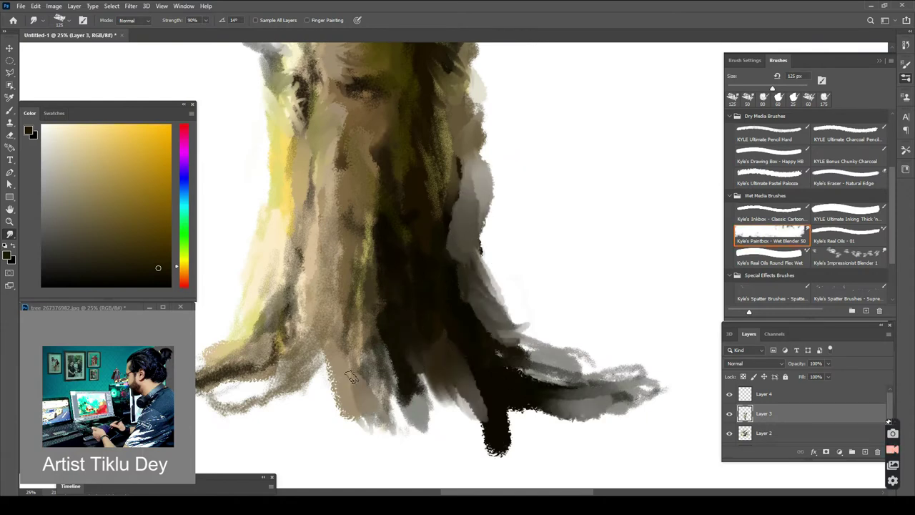
drag(350, 358, 379, 443)
drag(393, 350, 415, 408)
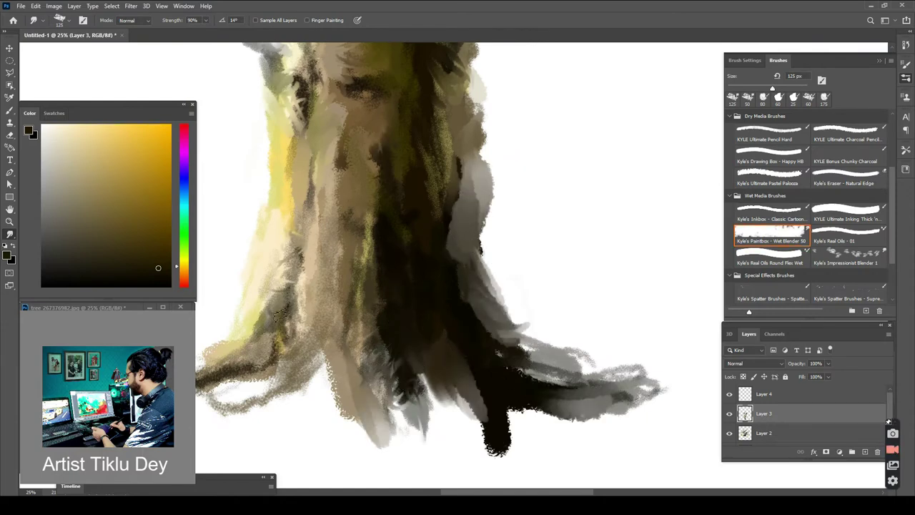
drag(308, 211, 328, 145)
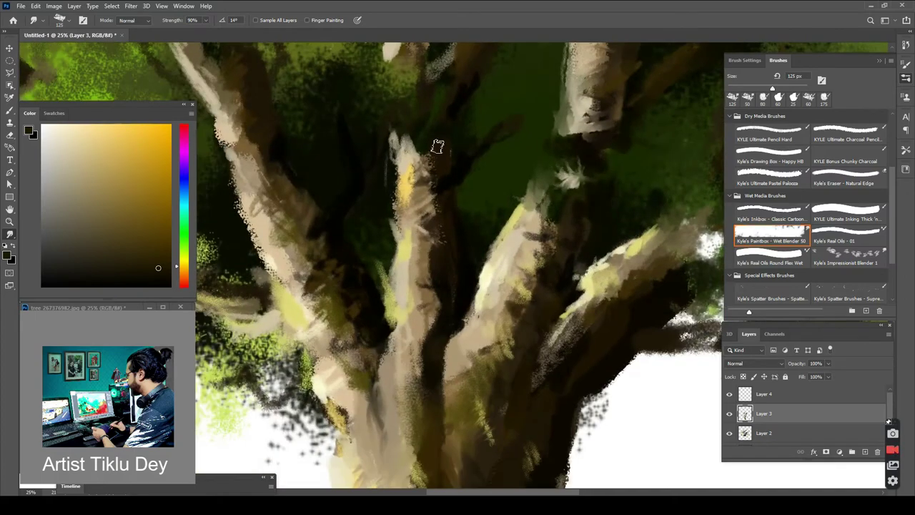
- Blend jagged bark texture into the shadow edges of the main branches above the trunk, undoing the last smear
drag(445, 322, 418, 422)
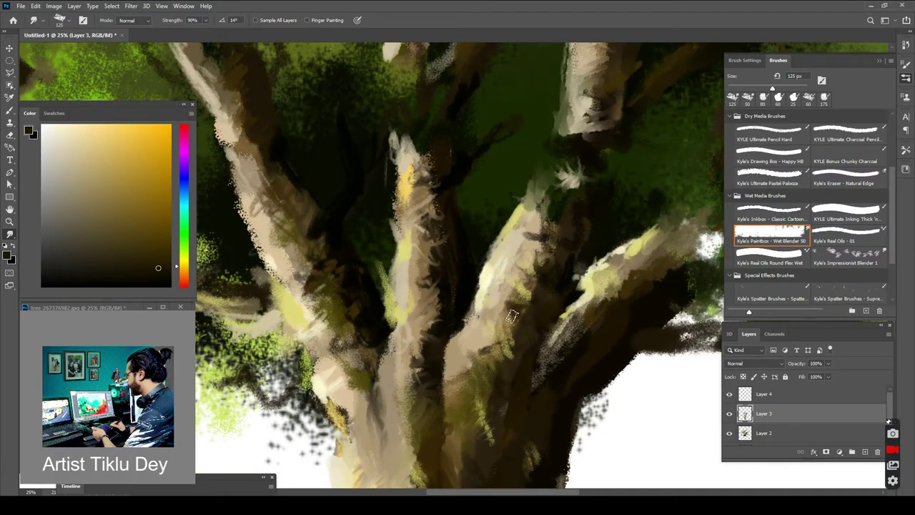
drag(541, 372, 629, 274)
drag(592, 342, 605, 350)
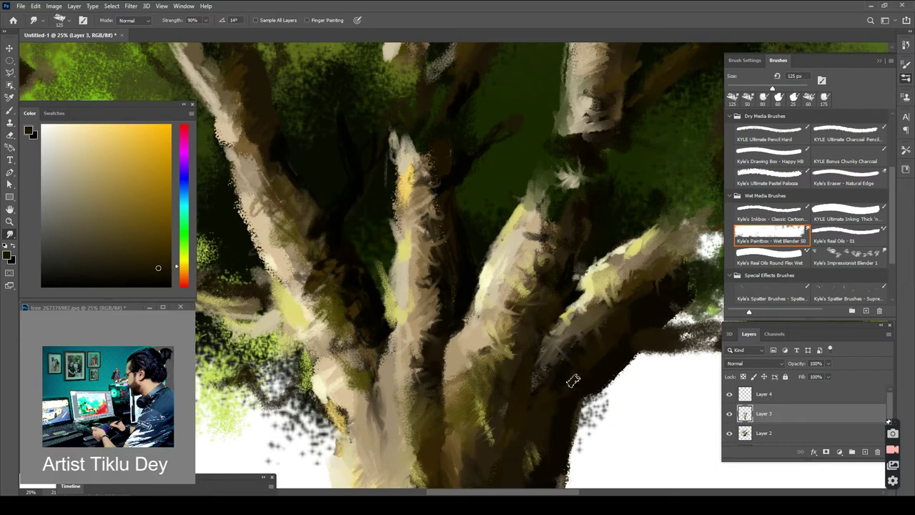
drag(574, 380, 589, 420)
drag(605, 355, 623, 390)
key(ctrl+z)
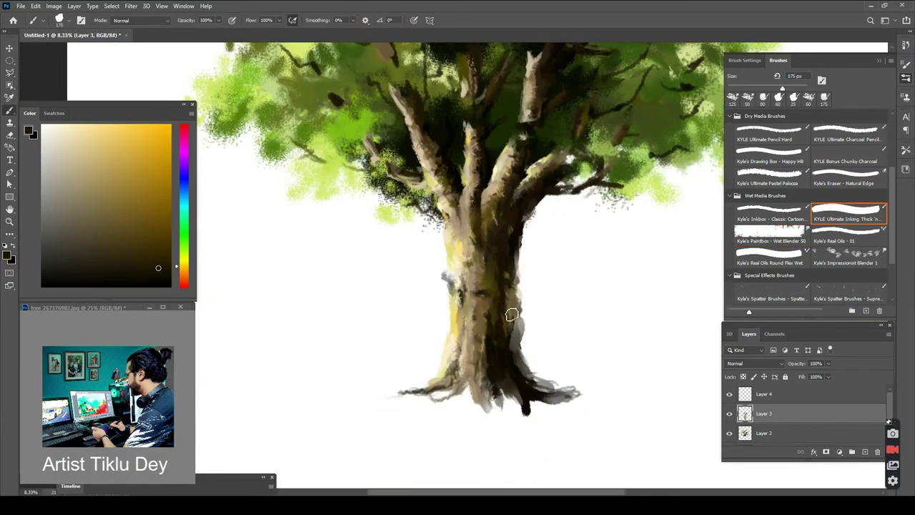
- Paint dark olive with the 200 px KYLE Ultimate Inking Thick brush on the lower trunk's right edge
key(ctrl+plus)
key(ctrl+plus)
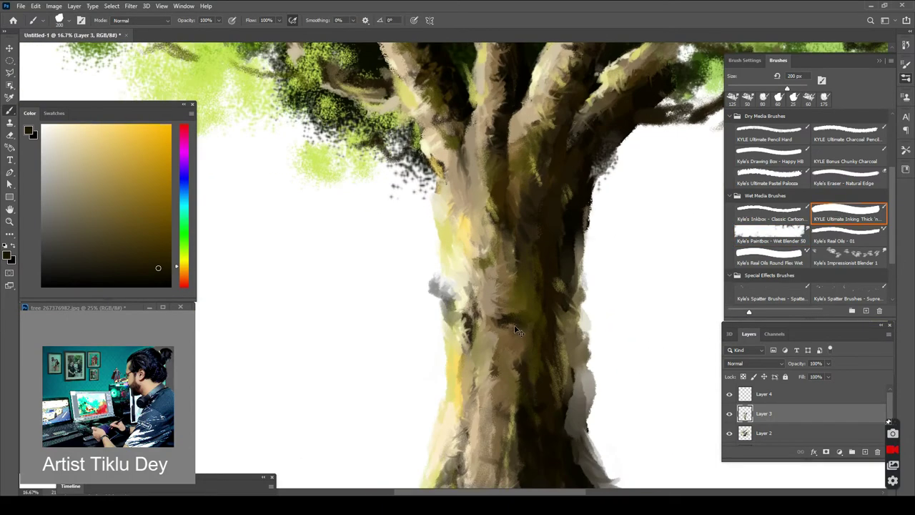
drag(535, 376, 336, 255)
key(])
click(140, 265)
click(183, 257)
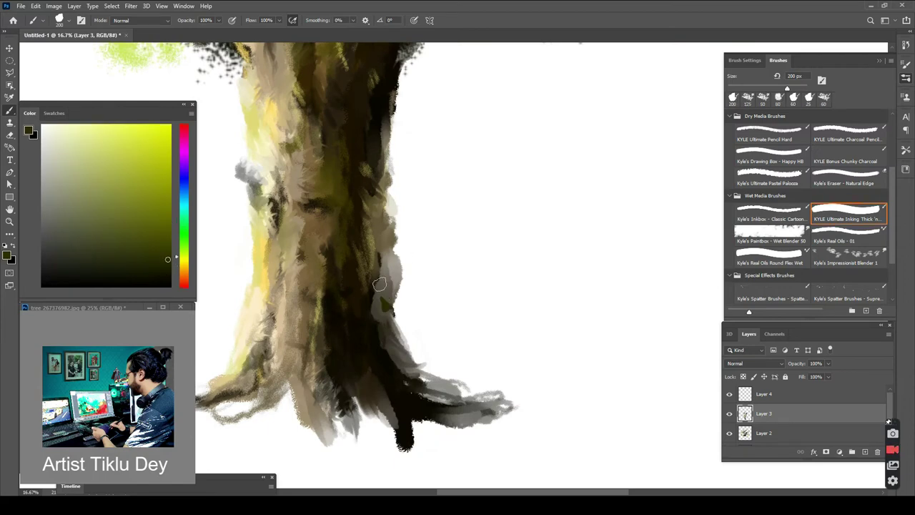
drag(381, 297, 457, 392)
- Pick black and paint a solid shadow down the lower trunk's right edge and out along the right root
click(185, 275)
click(161, 286)
mouse_move(385, 253)
mouse_down()
mouse_move(391, 313)
mouse_move(478, 397)
mouse_up()
key(ctrl+plus)
drag(411, 303, 518, 246)
mouse_move(427, 172)
mouse_down()
mouse_move(430, 130)
mouse_move(445, 340)
mouse_move(554, 457)
mouse_up()
drag(457, 363, 695, 482)
drag(557, 392, 529, 124)
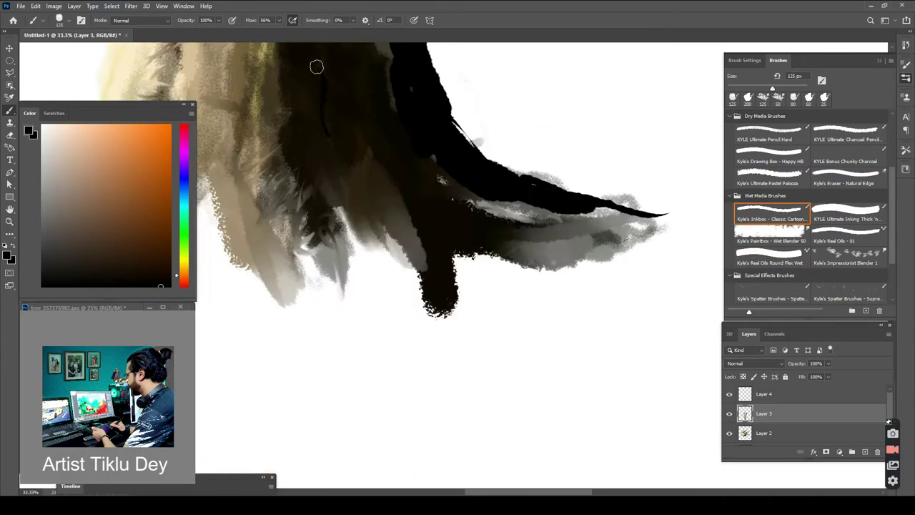
- Paint black shadow strokes between the central roots and under the right root with the 125 px Kyle's Inkbox - Classic Cartoon brush
drag(306, 93, 333, 156)
mouse_move(357, 123)
mouse_down()
mouse_move(341, 153)
mouse_move(379, 218)
mouse_up()
drag(478, 248, 582, 250)
drag(565, 175, 619, 494)
- Pick an olive green and paint strokes over the black shadow along the trunk's right edge
key(ctrl+minus)
key(ctrl+minus)
click(155, 272)
click(185, 258)
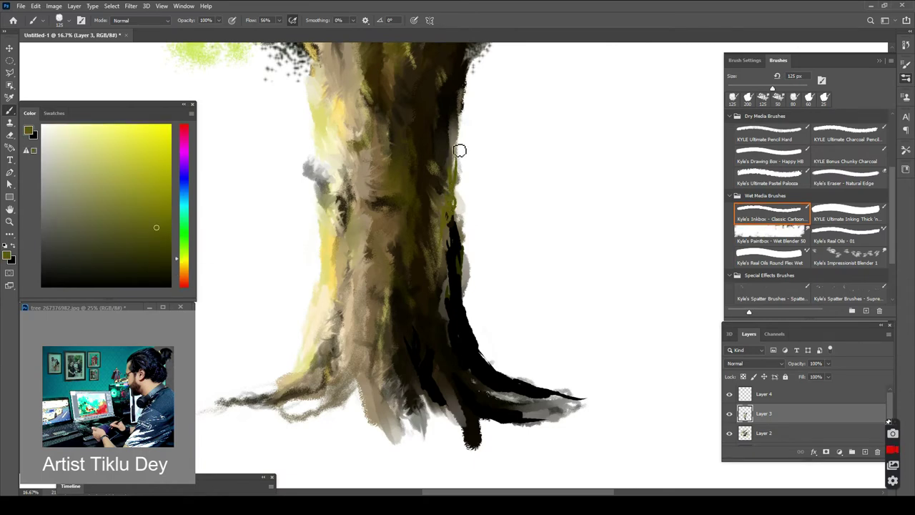
- Blend the olive strokes into the black shadow on the trunk's right edge with the 50 px Wet Blender
click(750, 237)
key(ctrl+plus)
key(ctrl+plus)
key(ctrl+plus)
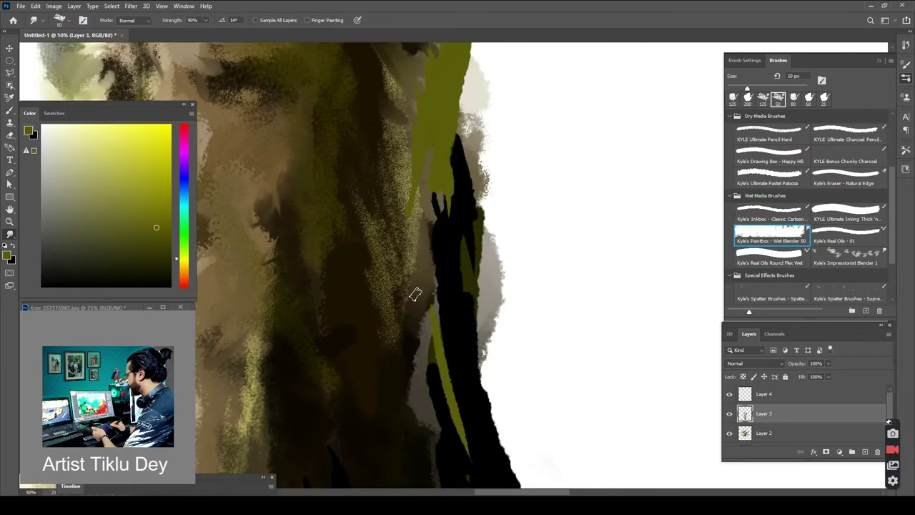
drag(428, 313, 472, 459)
mouse_move(448, 80)
mouse_down()
mouse_move(417, 157)
mouse_move(428, 200)
mouse_move(476, 277)
mouse_move(503, 468)
mouse_up()
- Choose the Kyle's Ultimate Pastel Palooza brush and paint olive bark strokes beside the black shadow
click(751, 181)
drag(448, 194, 426, 278)
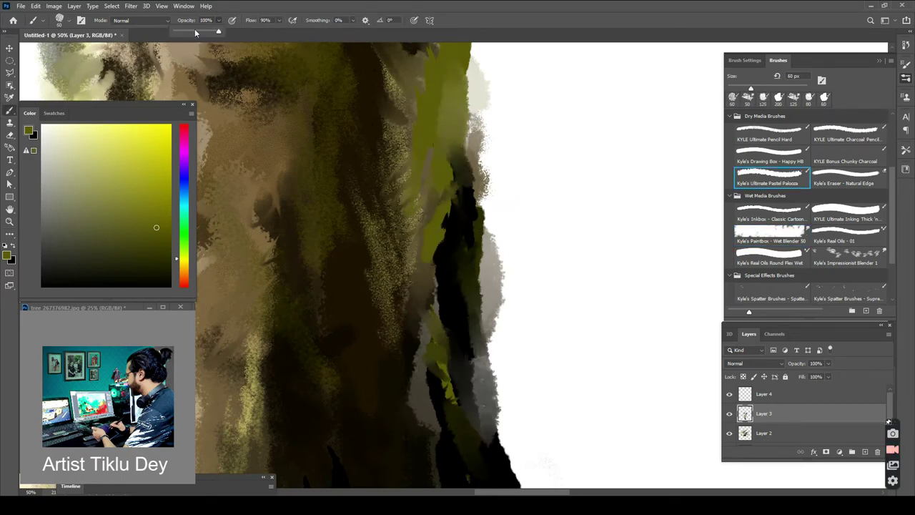
drag(454, 209, 443, 249)
drag(431, 239, 431, 304)
- Lower the brush flow to 25% and paint thin olive marks across the black shadow
click(278, 20)
drag(274, 31, 250, 31)
click(436, 202)
drag(443, 245, 470, 257)
drag(462, 308, 468, 340)
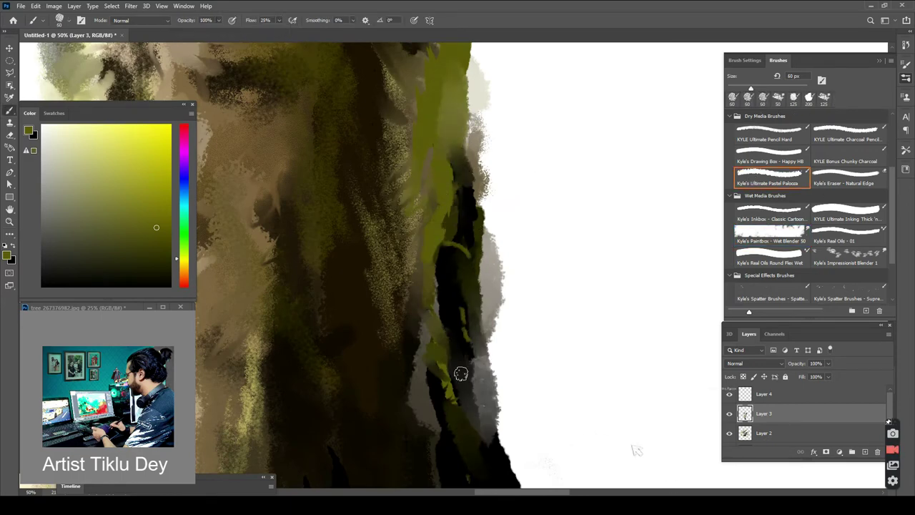
- Reduce the brush flow to 11% and build up textured olive moss along the trunk's right edge
click(278, 20)
mouse_move(446, 244)
mouse_down()
mouse_move(429, 276)
mouse_move(466, 300)
mouse_up()
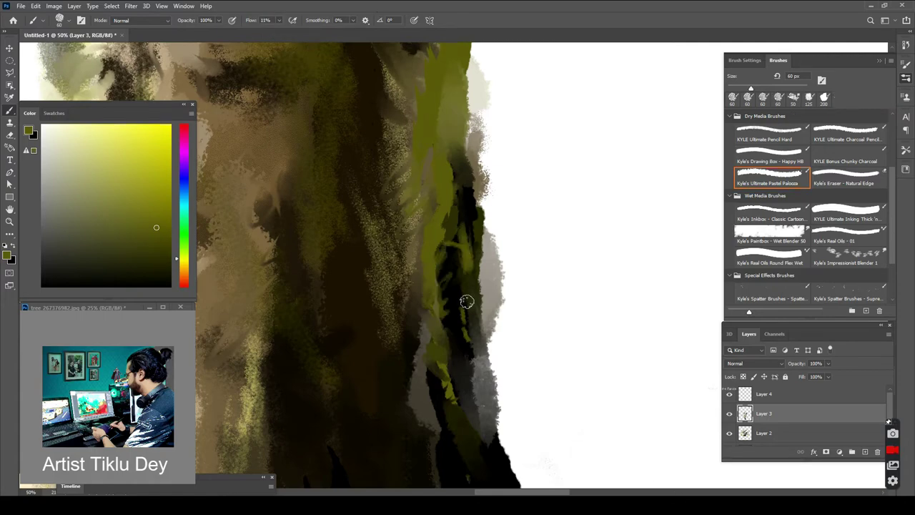
drag(443, 377, 468, 455)
drag(435, 360, 444, 422)
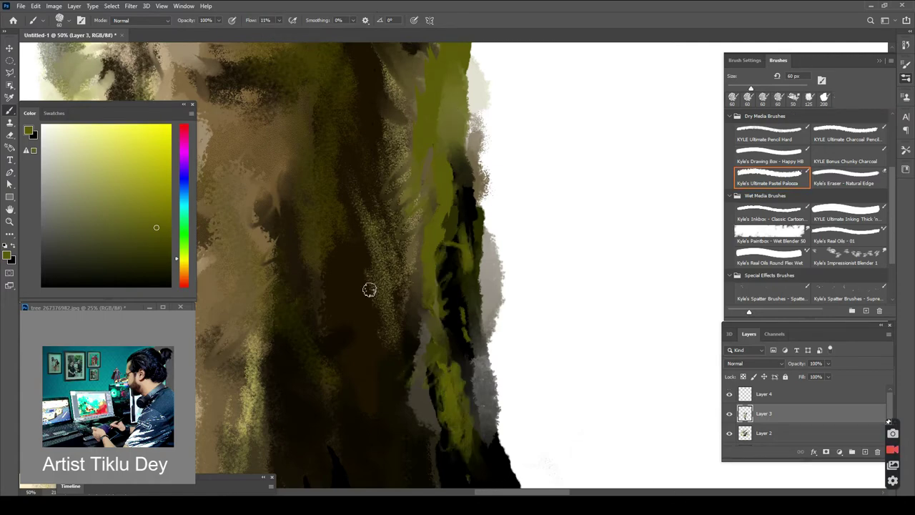
drag(468, 92, 468, 146)
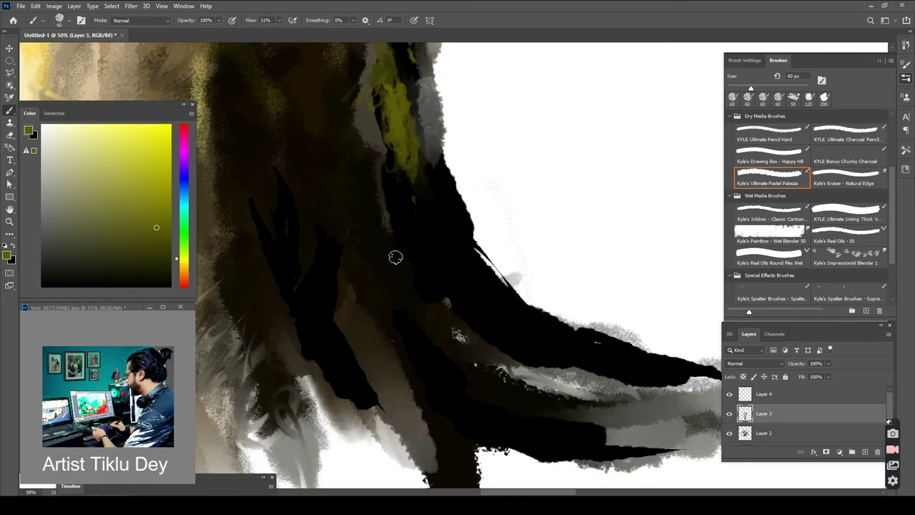
- Paint olive moss streaks along the upper side of the right root and down the central root
mouse_move(395, 257)
mouse_down()
mouse_move(367, 190)
mouse_move(437, 303)
mouse_move(564, 368)
mouse_up()
drag(330, 257, 371, 379)
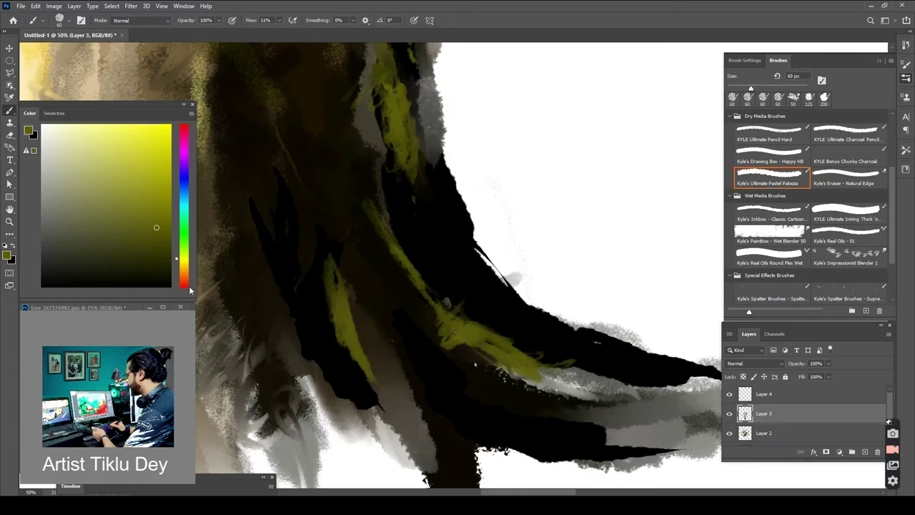
- Darken the gaps and edges around the roots and moss streaks with soft black strokes
mouse_move(378, 309)
mouse_down()
mouse_move(348, 383)
mouse_move(458, 321)
mouse_up()
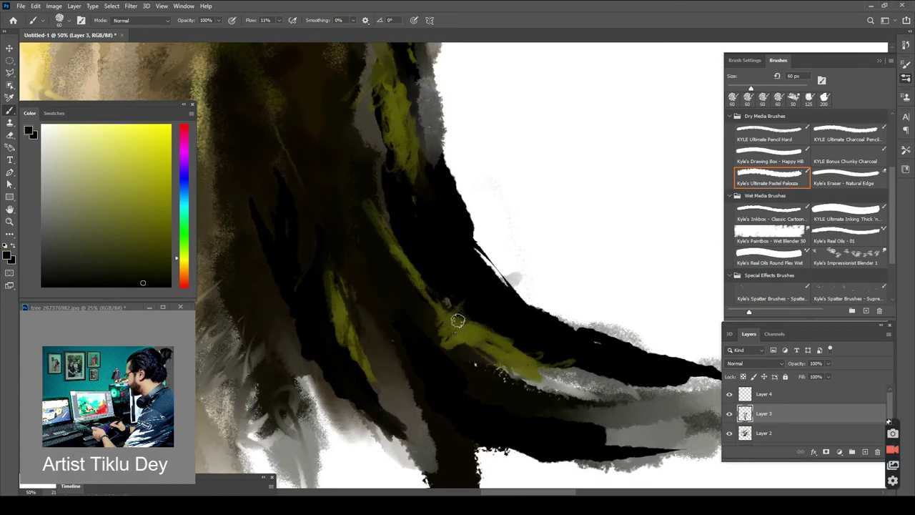
drag(603, 429, 457, 306)
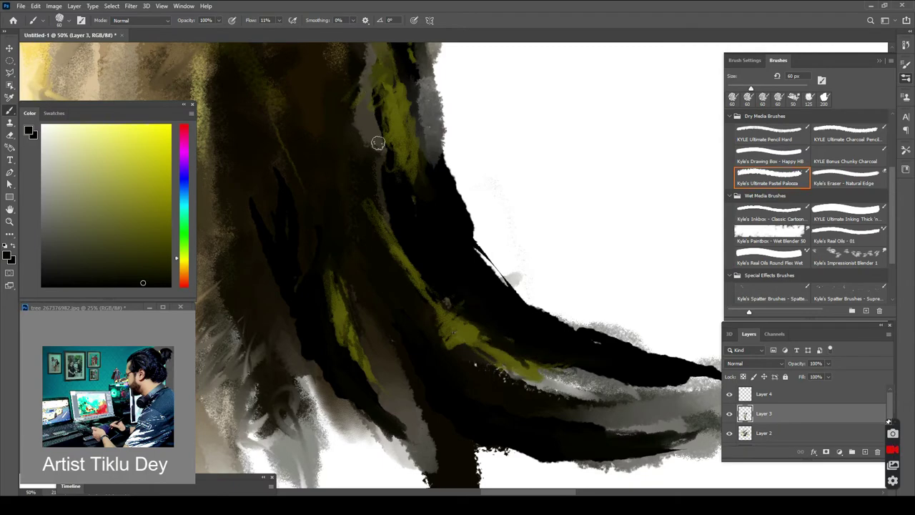
drag(378, 143, 376, 247)
mouse_move(339, 290)
mouse_down()
mouse_move(409, 450)
mouse_move(338, 294)
mouse_up()
drag(283, 365, 223, 484)
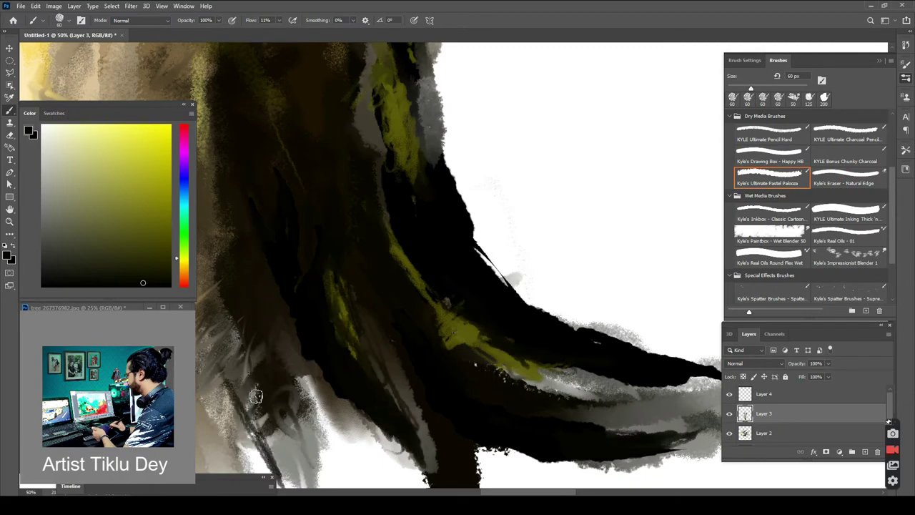
- Try painting a short black stroke off the trunk's right edge, and undo it
key(ctrl+minus)
key(ctrl+minus)
drag(347, 179, 401, 478)
key(ctrl+minus)
key(ctrl+minus)
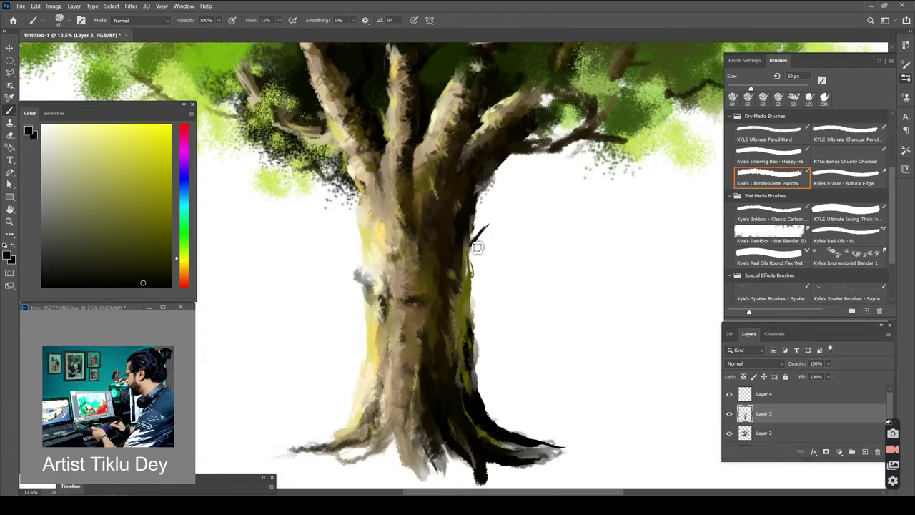
key(ctrl+z)
- Enlarge the pastel brush to 125 px and paint a textured black shadow down the upper trunk's right edge
key(ctrl+plus)
key(ctrl+plus)
key(ctrl+plus)
key(bracketright)
key(bracketright)
key(bracketright)
key(bracketright)
key(bracketright)
drag(494, 207, 497, 306)
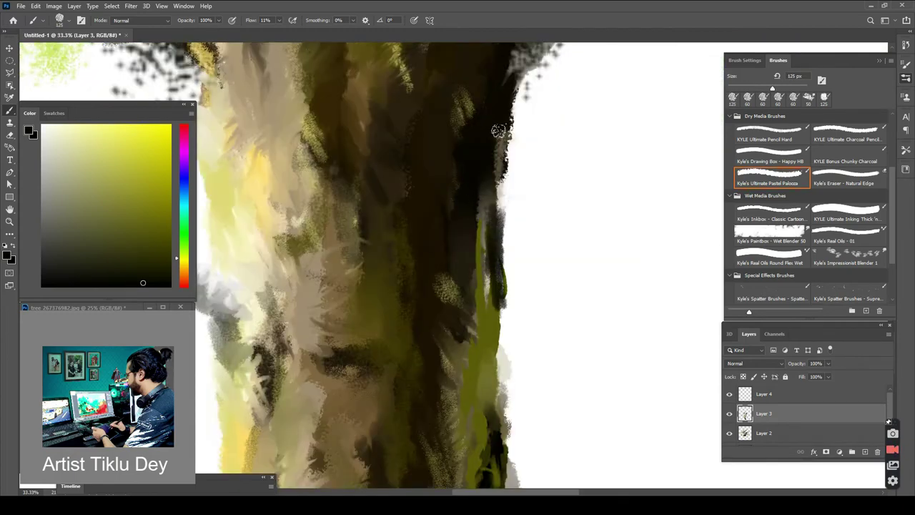
drag(499, 143, 501, 368)
mouse_move(510, 215)
mouse_down()
mouse_move(482, 380)
mouse_move(486, 347)
mouse_move(491, 374)
mouse_up()
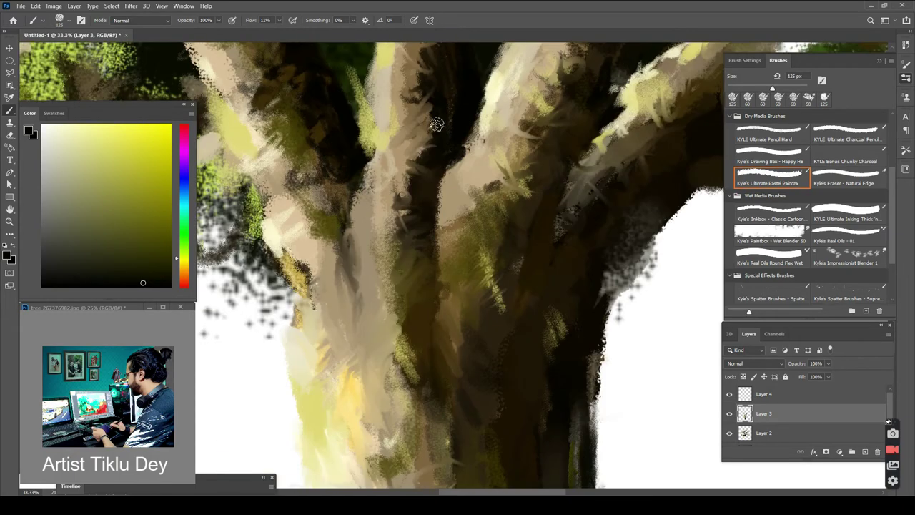
- Deepen the vertical crevices in the trunk's center and right side with black textured pastel strokes
mouse_move(428, 218)
mouse_down()
mouse_move(418, 358)
mouse_move(438, 465)
mouse_up()
drag(543, 184, 547, 286)
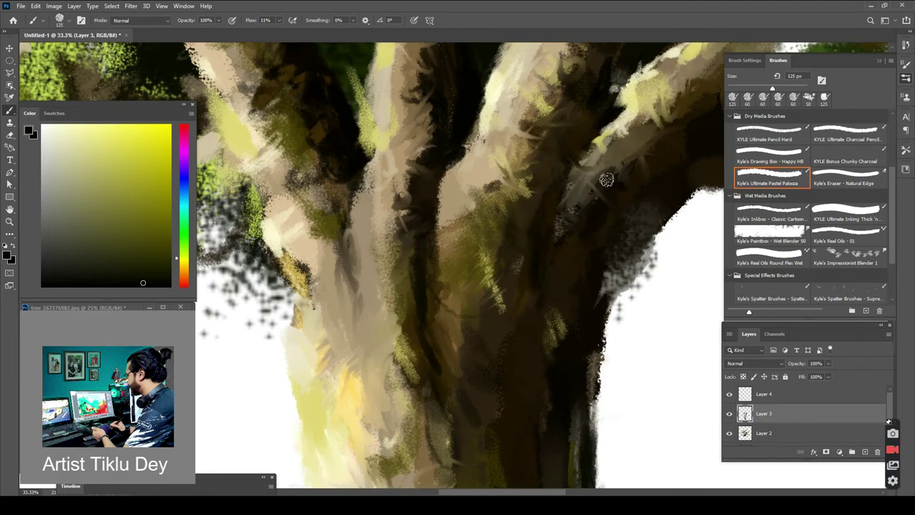
drag(554, 222, 556, 343)
drag(551, 263, 527, 465)
drag(429, 315, 448, 445)
drag(429, 272, 424, 444)
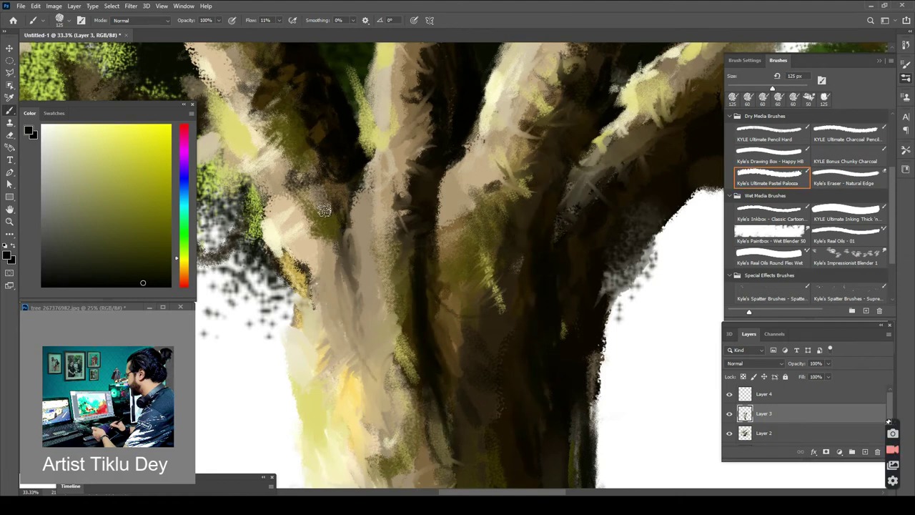
- Shade the trunk's left crevice and the grooves below the central branches with soft dark pastel strokes
drag(324, 210, 336, 386)
drag(329, 293, 414, 429)
drag(429, 250, 457, 393)
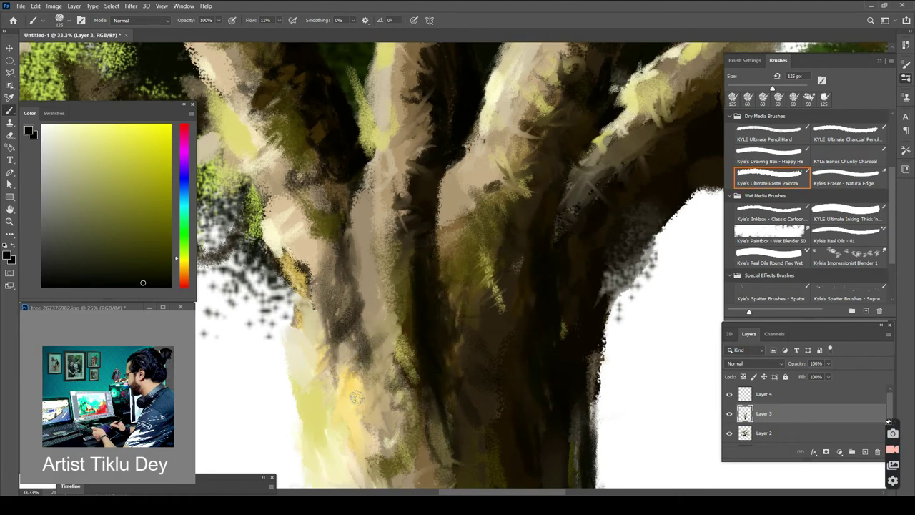
drag(439, 159, 468, 218)
mouse_move(457, 188)
mouse_down()
mouse_move(445, 243)
mouse_move(477, 263)
mouse_up()
- Paint light green moss streaks in the trunk's central grooves and along its upper left edge
drag(446, 356, 456, 439)
drag(350, 241, 364, 359)
drag(353, 292, 360, 318)
drag(266, 288, 301, 372)
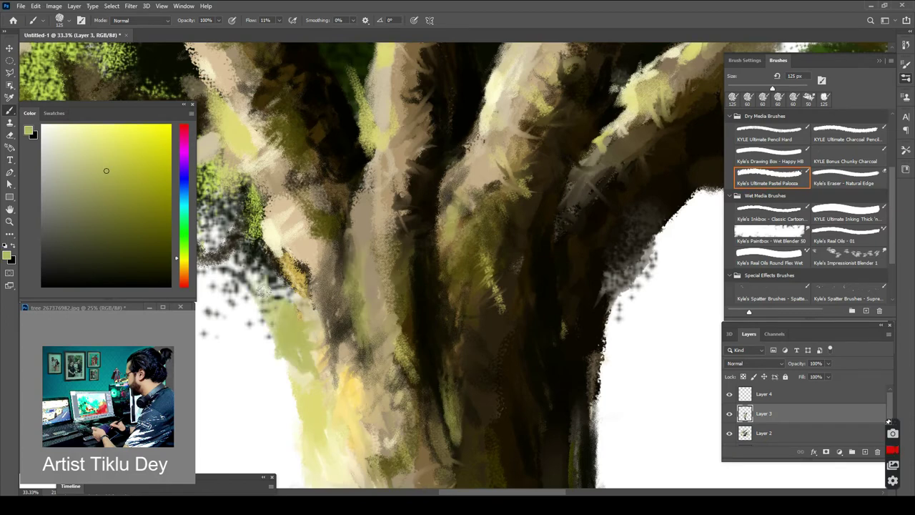
drag(275, 321, 306, 394)
drag(184, 276, 183, 248)
mouse_move(271, 271)
mouse_down()
mouse_move(315, 343)
mouse_move(315, 375)
mouse_up()
drag(286, 343, 315, 464)
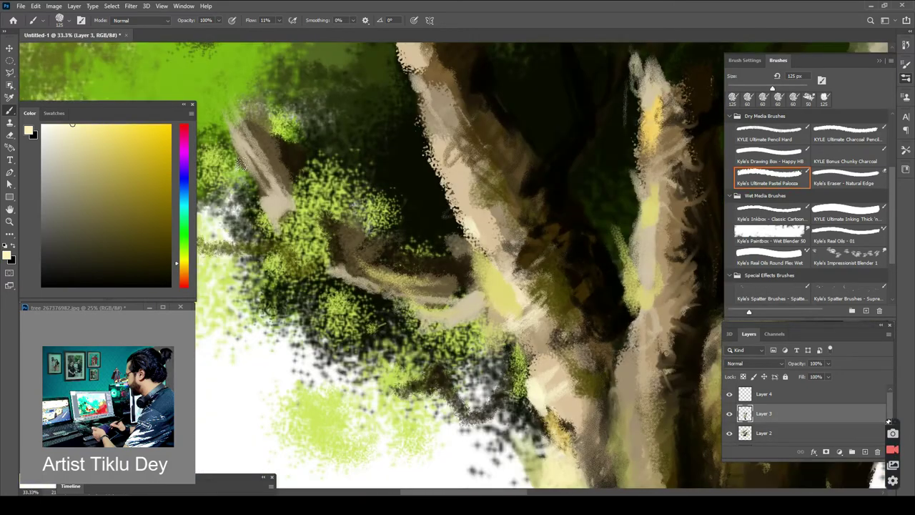
- Paint pale cream highlights along the lit edges of the left side branches and the two main left limbs
drag(220, 116, 273, 210)
drag(322, 270, 397, 299)
drag(481, 282, 429, 316)
drag(372, 301, 416, 310)
drag(429, 141, 459, 203)
drag(644, 164, 654, 253)
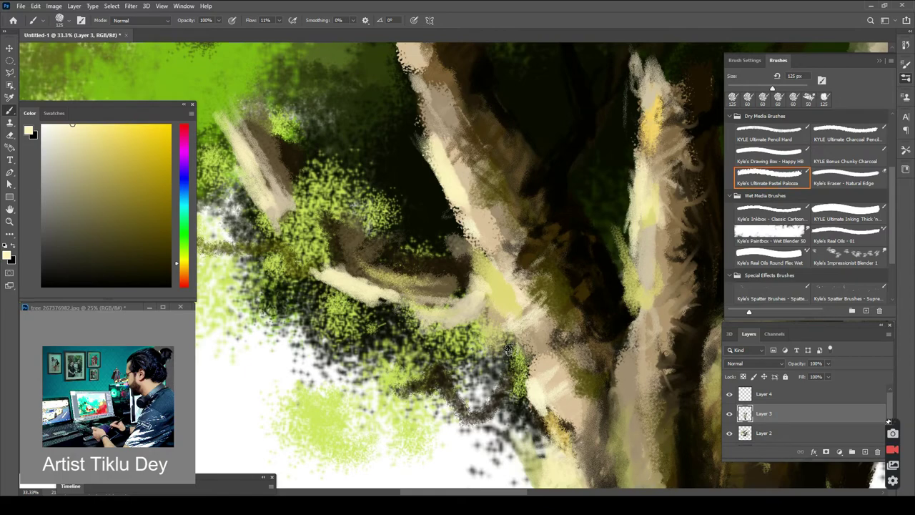
drag(515, 314, 557, 386)
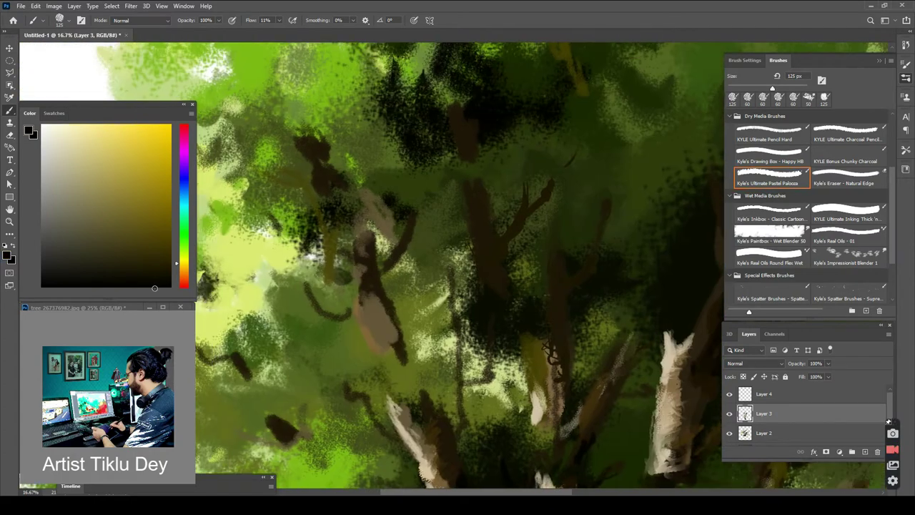
- Choose a dark brown and paint branches and thin twigs through the foliage in the crown's left and middle
click(184, 271)
click(160, 271)
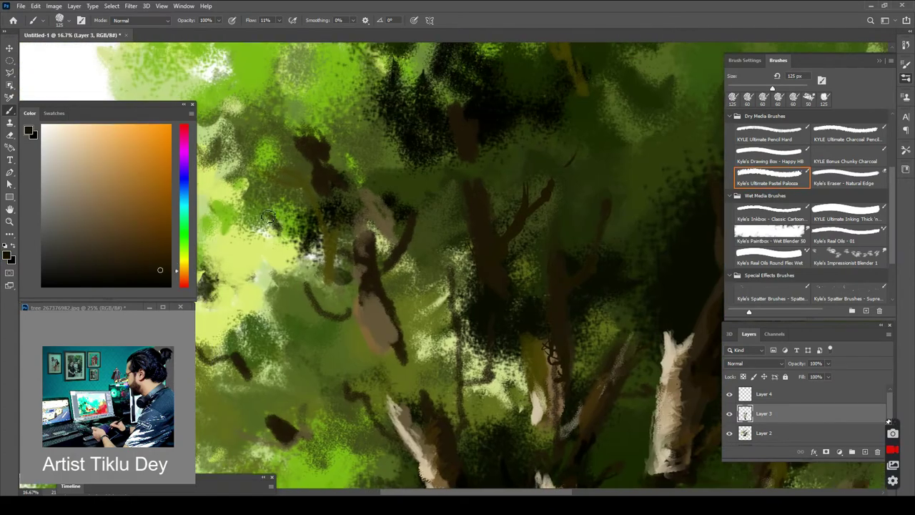
drag(553, 346, 548, 404)
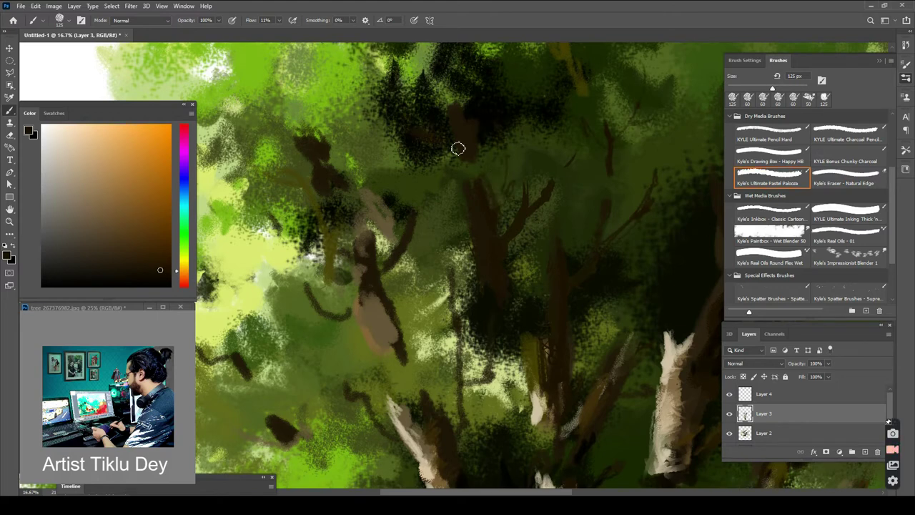
drag(344, 93, 341, 165)
drag(250, 136, 310, 163)
drag(368, 294, 410, 367)
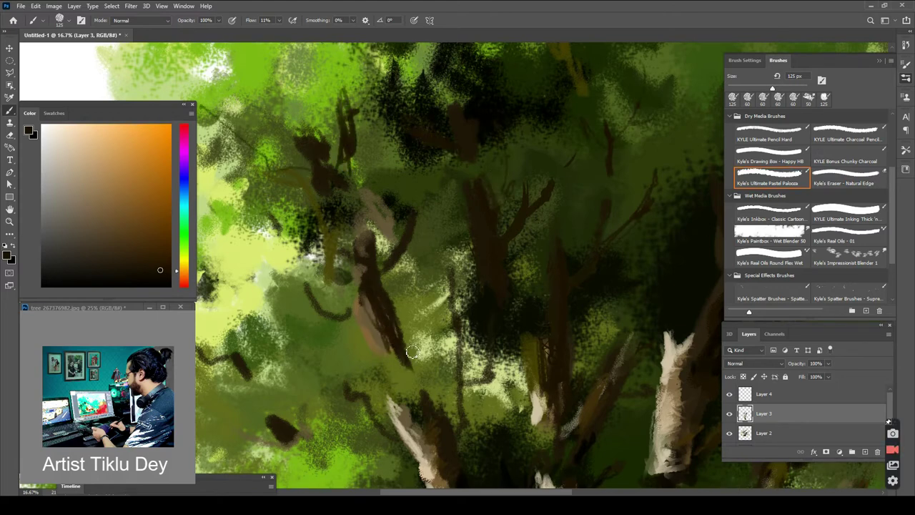
drag(295, 293, 271, 282)
drag(264, 391, 288, 422)
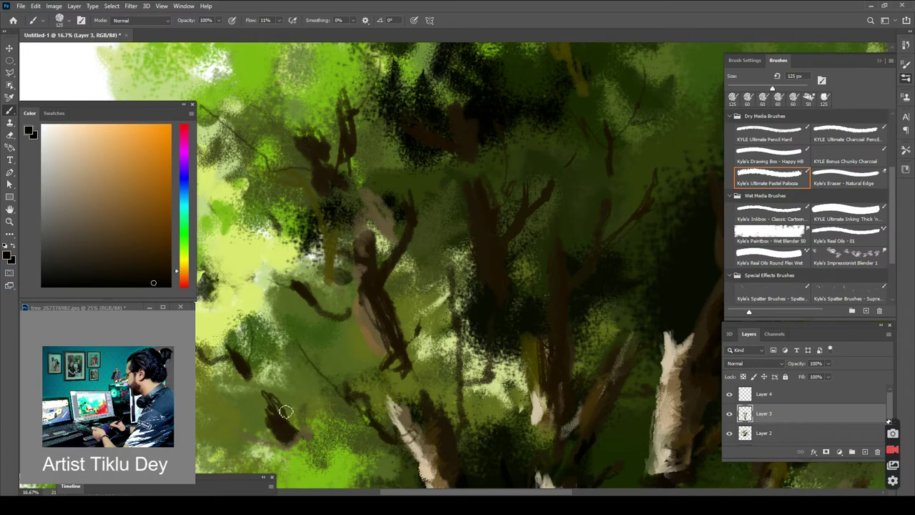
drag(567, 319, 565, 416)
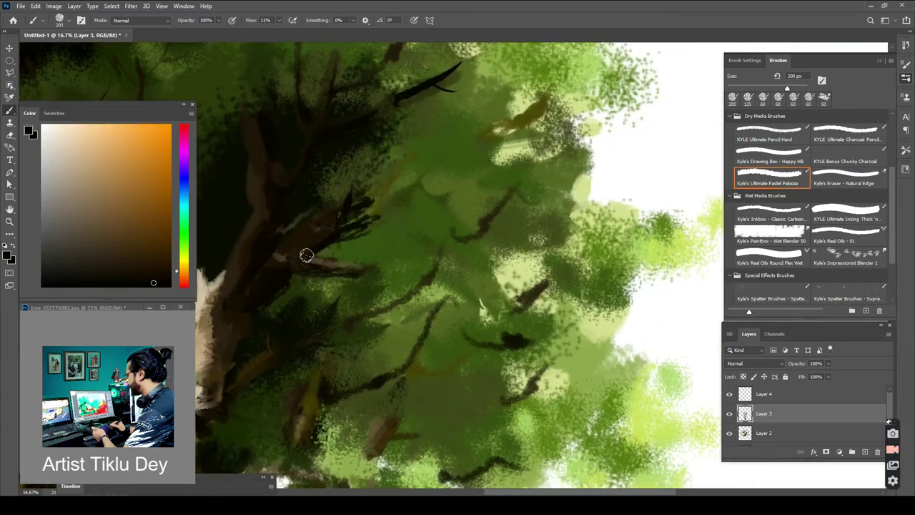
- Darken and extend the branches and twigs in the crown's right side with black strokes from the 200 px pastel brush
drag(307, 254, 382, 207)
drag(361, 222, 454, 186)
drag(486, 139, 514, 120)
mouse_move(365, 300)
mouse_down()
mouse_move(315, 339)
mouse_move(433, 271)
mouse_up()
drag(333, 401, 313, 461)
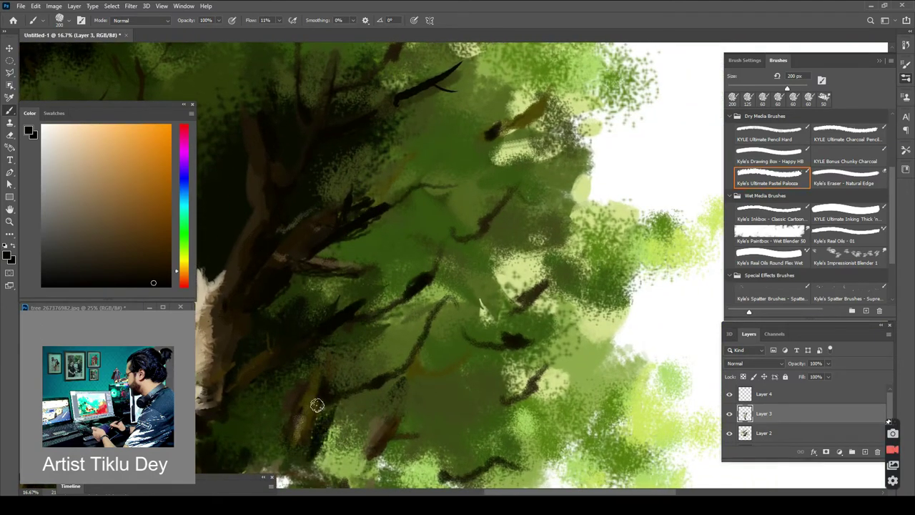
drag(373, 315, 386, 376)
drag(402, 205, 399, 271)
drag(539, 372, 642, 365)
drag(543, 280, 556, 215)
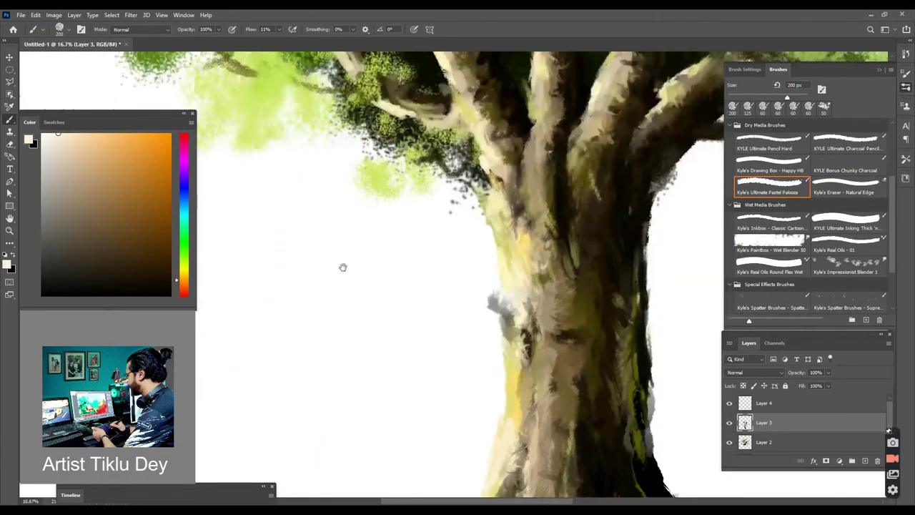
- Add cream highlights to the lower trunk's lit side and dark brown streaks down its shaded side into the right root
drag(512, 359, 513, 373)
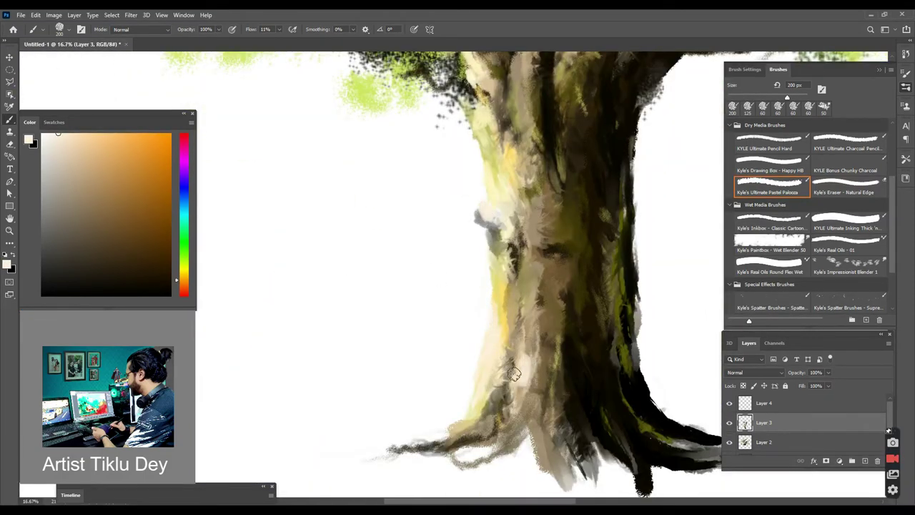
drag(561, 325, 561, 389)
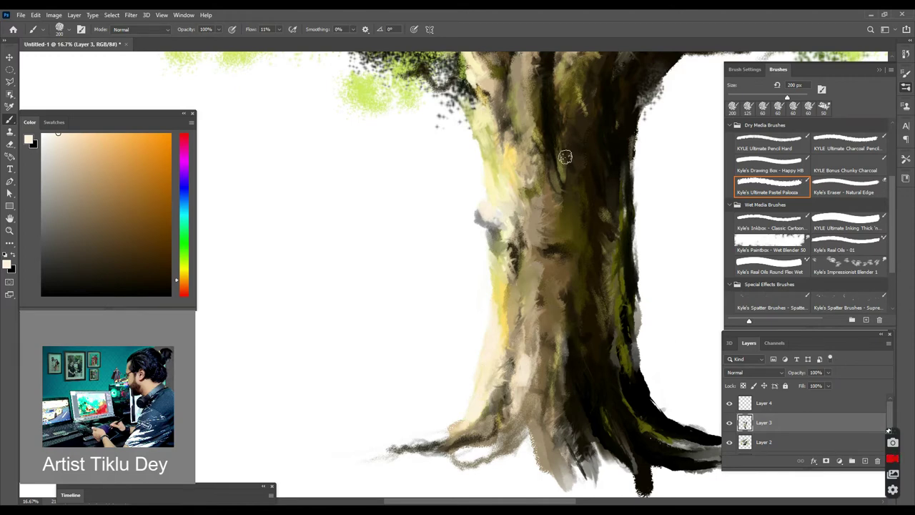
mouse_move(565, 158)
mouse_down()
mouse_move(560, 206)
mouse_move(587, 266)
mouse_up()
mouse_move(581, 230)
mouse_down()
mouse_move(588, 293)
mouse_move(617, 347)
mouse_move(614, 399)
mouse_up()
key(ctrl+z)
drag(614, 279, 619, 316)
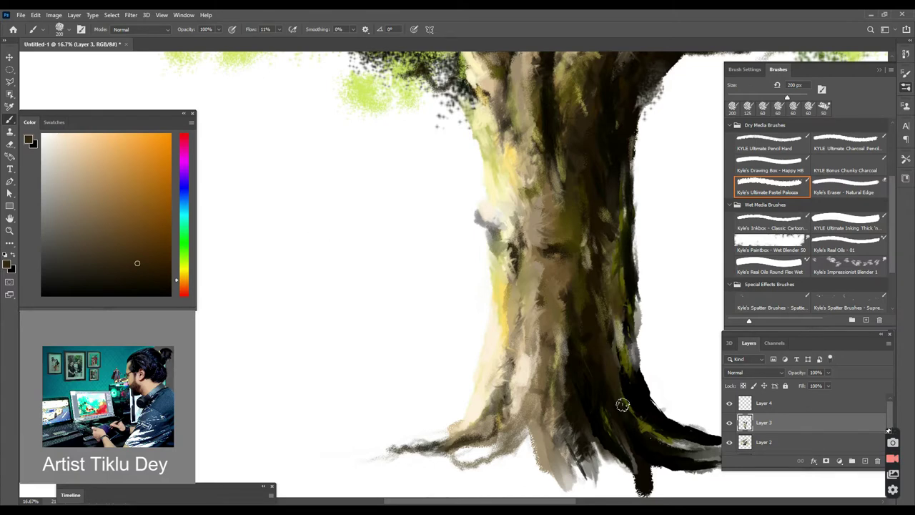
drag(622, 382, 646, 447)
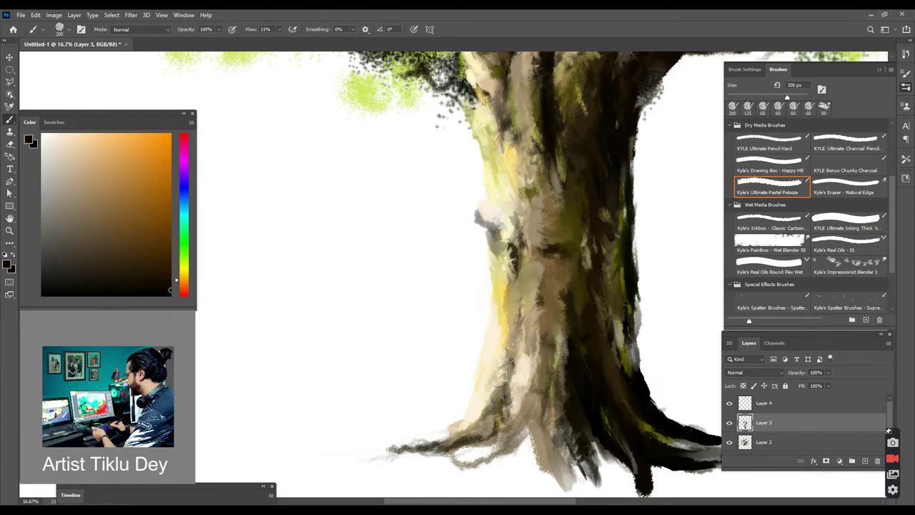
- Shade the gaps between the left roots and the trunk base with black strokes
drag(529, 427, 513, 461)
drag(518, 364, 528, 433)
drag(502, 397, 466, 444)
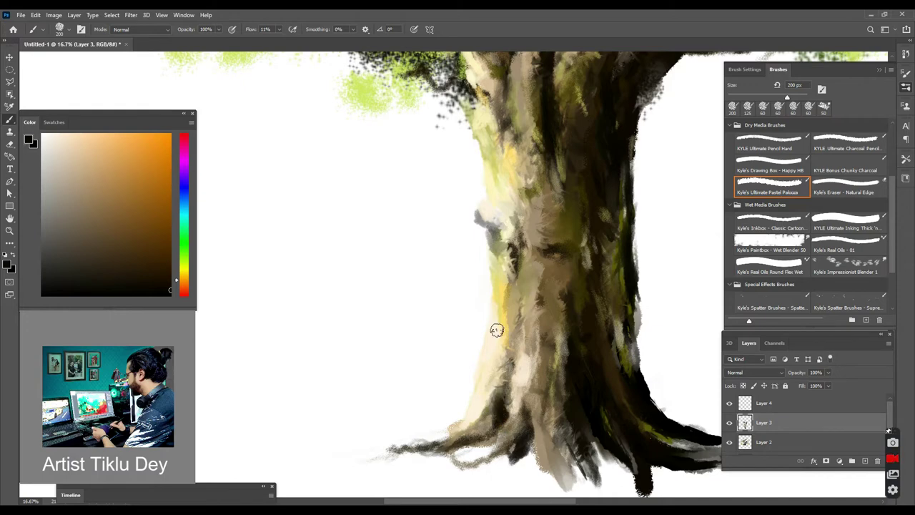
- Enlarge the pastel brush to 500 px and paint a light green patch above the right root on Layer 3
drag(696, 294, 516, 250)
mouse_move(527, 352)
mouse_down()
mouse_move(604, 342)
mouse_move(500, 366)
mouse_move(425, 300)
mouse_move(423, 338)
mouse_move(393, 339)
mouse_up()
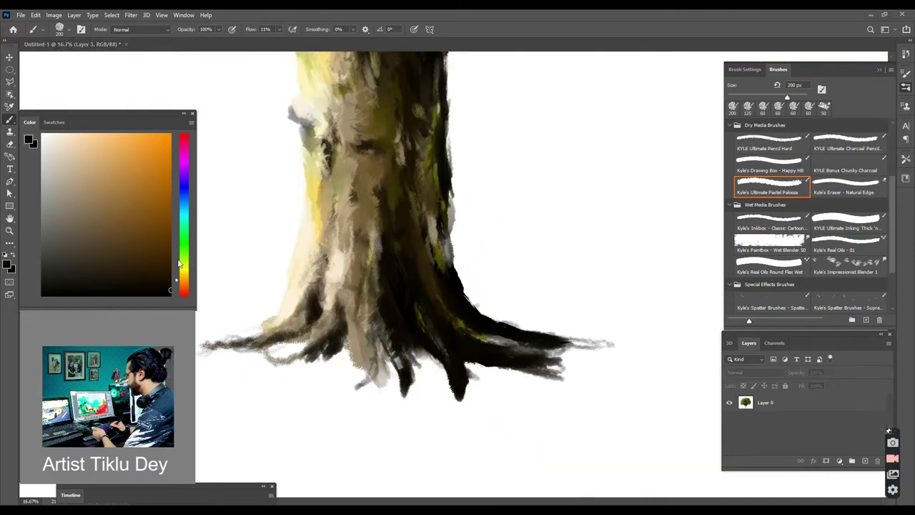
click(491, 256)
key(bracketright)
key(bracketright)
key(bracketright)
key(bracketright)
mouse_move(485, 298)
mouse_down()
mouse_move(473, 267)
mouse_move(497, 307)
mouse_move(470, 250)
mouse_move(518, 316)
mouse_up()
click(792, 404)
click(795, 427)
drag(500, 282, 572, 333)
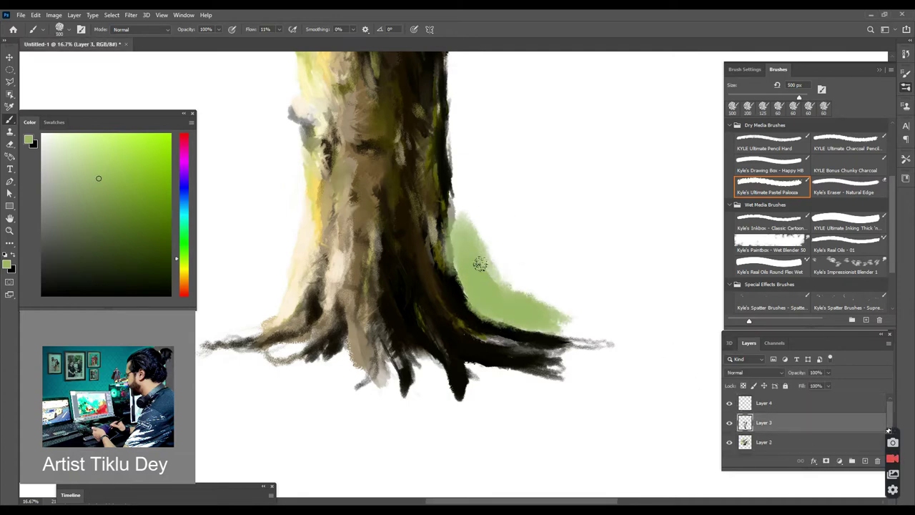
- Extend the light green along the right root and paint a matching patch up the trunk's left side
drag(528, 307, 608, 336)
drag(487, 221, 471, 172)
mouse_move(300, 196)
mouse_down()
mouse_move(261, 198)
mouse_move(208, 314)
mouse_up()
mouse_move(278, 207)
mouse_down()
mouse_move(269, 140)
mouse_move(291, 175)
mouse_up()
- Choose a darker green and paint bush strokes beside the trunk's right edge, continuing on Layer 4 around the right root
click(121, 245)
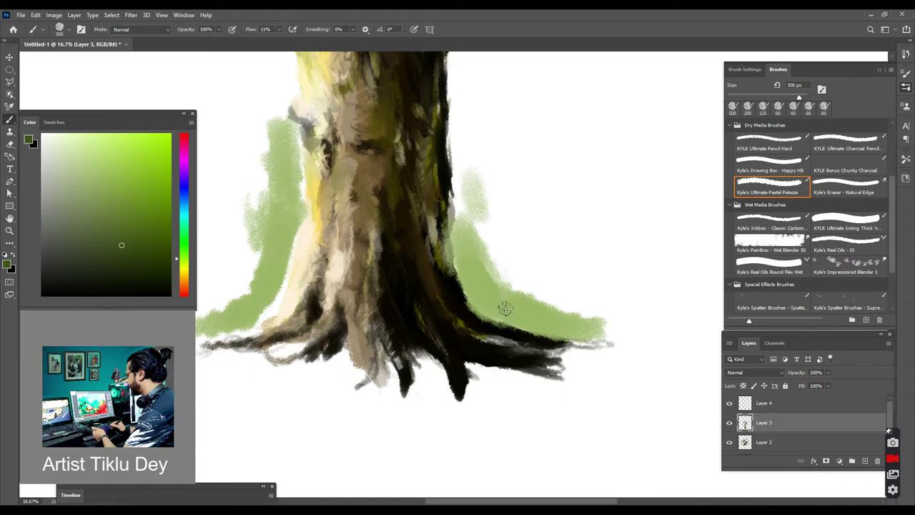
drag(471, 247, 489, 298)
drag(461, 153, 491, 275)
click(780, 406)
drag(431, 224, 472, 282)
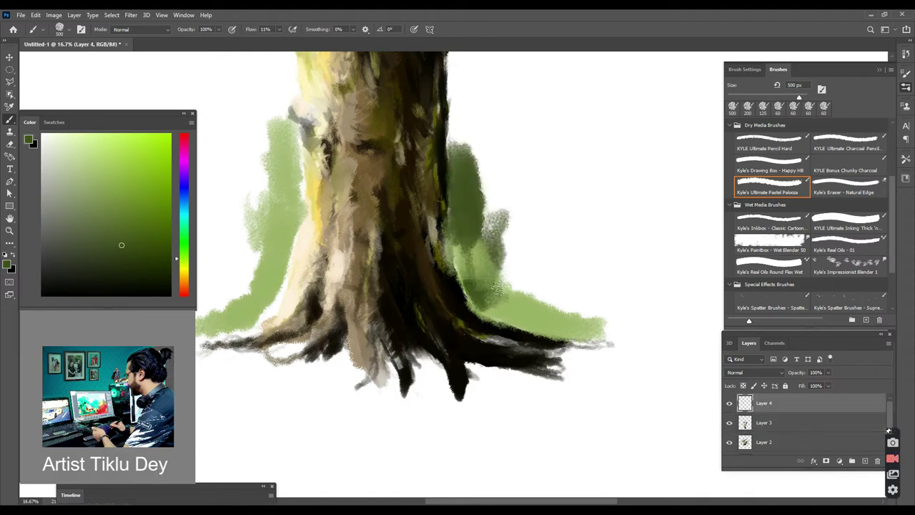
drag(504, 204, 529, 315)
drag(529, 314, 632, 334)
drag(514, 343, 452, 357)
- Move Layer 3 above Layer 4 and brush dark green grass around the right root's tips
drag(775, 423, 772, 399)
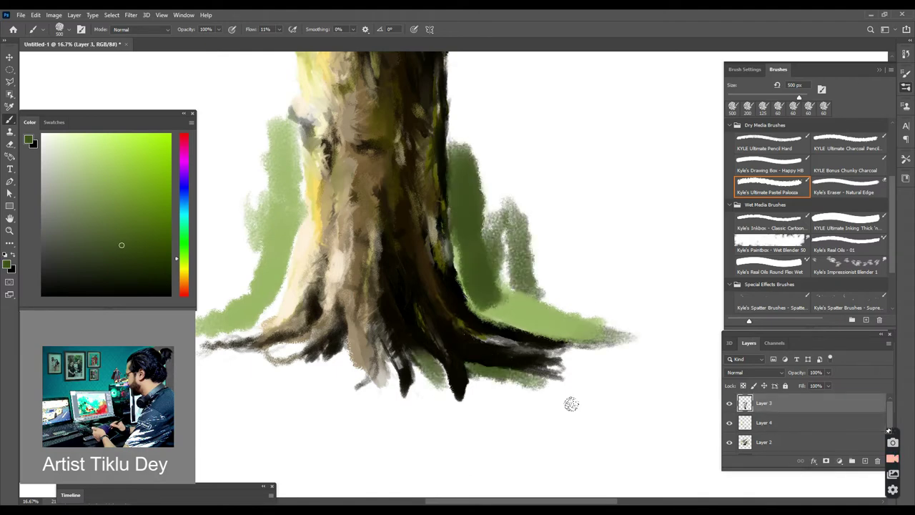
drag(527, 350, 586, 353)
click(769, 427)
drag(524, 352, 627, 360)
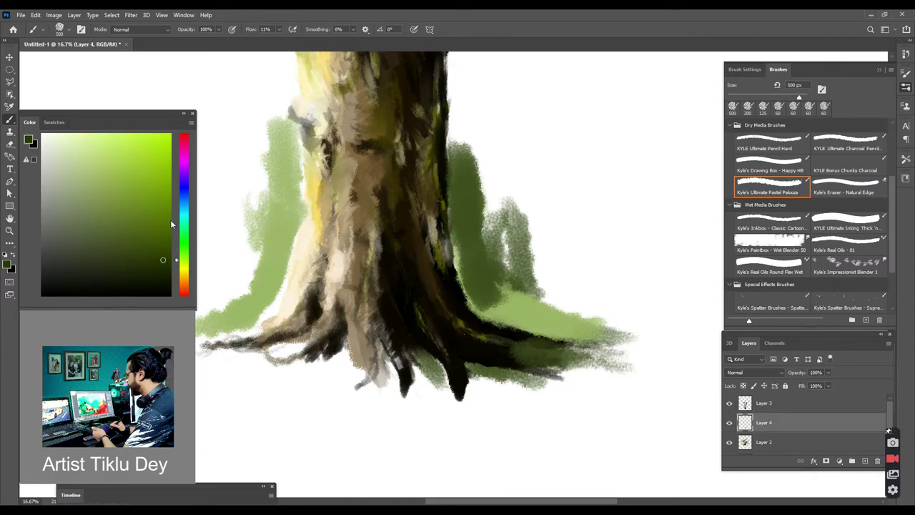
- Add a new layer above Layer 3 and paint black and deep green shadows into the right bush
drag(172, 225, 170, 293)
click(855, 463)
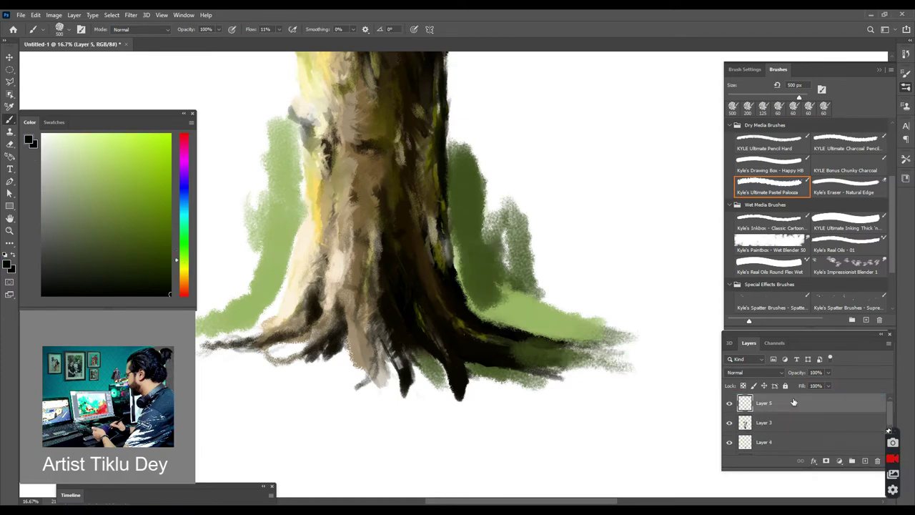
mouse_move(468, 244)
mouse_down()
mouse_move(498, 295)
mouse_move(522, 285)
mouse_move(491, 218)
mouse_up()
click(153, 293)
drag(153, 293, 171, 238)
mouse_move(532, 246)
mouse_down()
mouse_move(498, 264)
mouse_move(459, 202)
mouse_move(506, 194)
mouse_up()
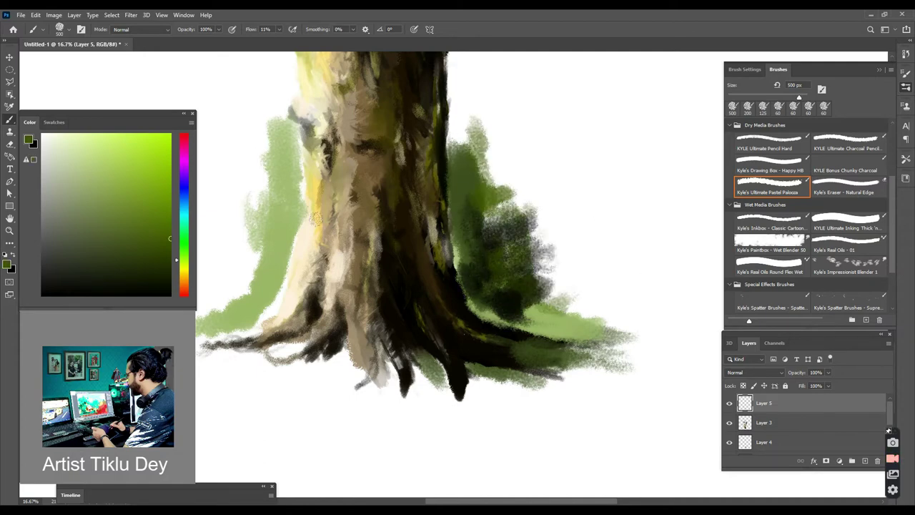
- Paint mid-green leaf clumps and grass around the trunk base and over the right bush
drag(277, 229, 275, 281)
mouse_move(266, 131)
mouse_down()
mouse_move(236, 223)
mouse_move(357, 313)
mouse_move(465, 356)
mouse_move(599, 371)
mouse_move(666, 359)
mouse_up()
mouse_move(520, 301)
mouse_down()
mouse_move(572, 250)
mouse_move(665, 312)
mouse_up()
drag(511, 203, 555, 148)
- Sample the left bush's light green, fill out that bush and paint a long grass stroke outward from the left root
alt+click(277, 151)
drag(230, 182, 258, 197)
drag(248, 158, 234, 214)
drag(265, 92, 383, 268)
key(ctrl+minus)
key(ctrl+minus)
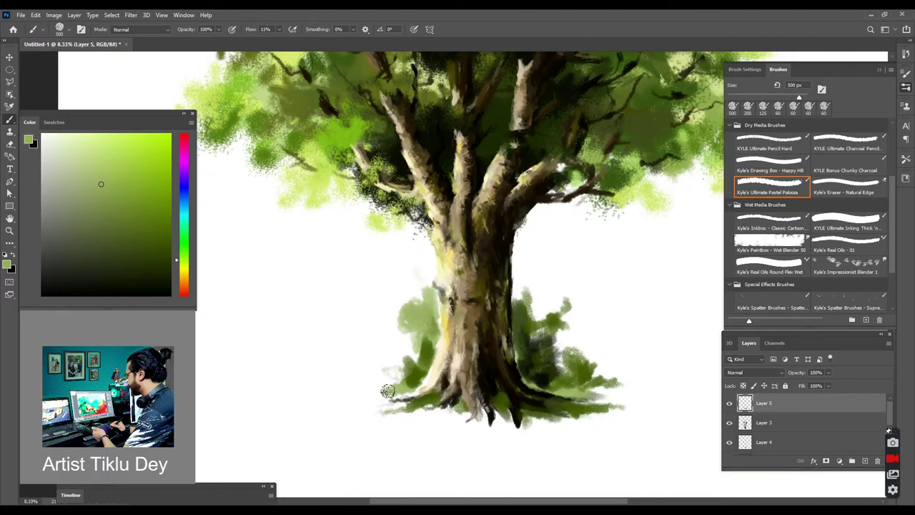
drag(386, 401, 282, 412)
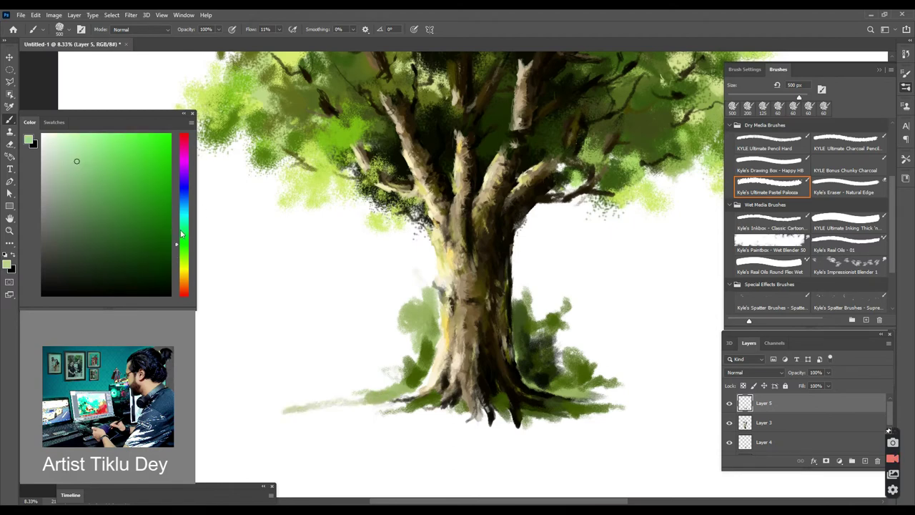
- Pick new green tones and add more foliage to both bushes and grass along the ground at the roots
click(79, 148)
click(139, 247)
mouse_move(404, 346)
mouse_down()
mouse_move(386, 372)
mouse_move(374, 349)
mouse_up()
drag(429, 403, 354, 416)
mouse_move(529, 305)
mouse_down()
mouse_move(601, 386)
mouse_move(545, 272)
mouse_move(622, 415)
mouse_up()
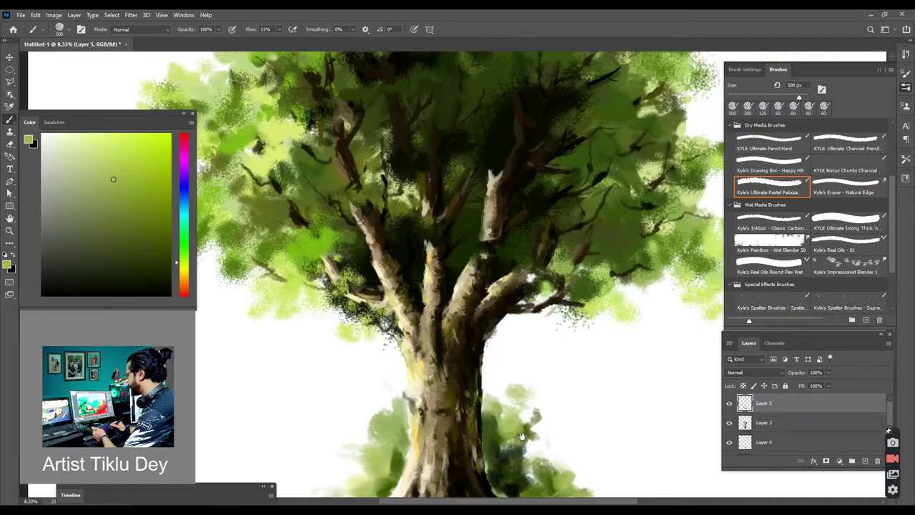
- Look over the tree's crown and browse the brush presets for one suited to painting foliage
key(ctrl+minus)
key(ctrl+minus)
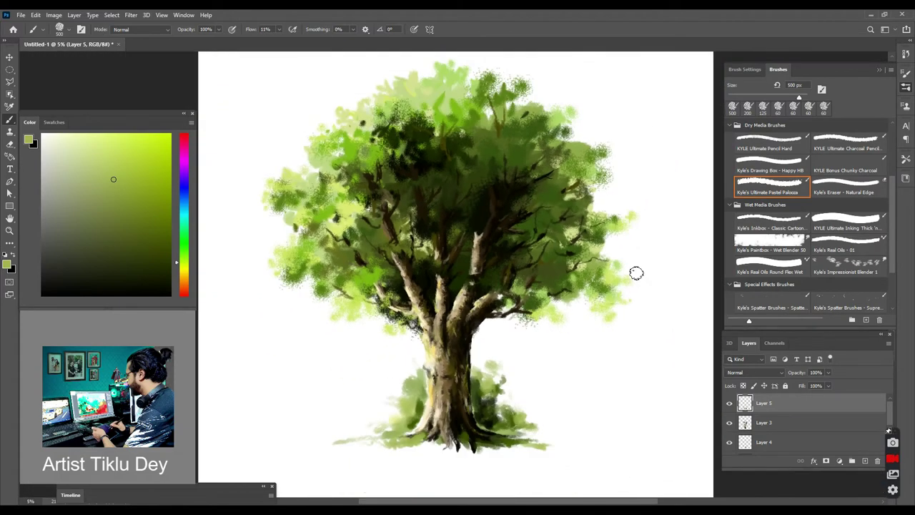
key(ctrl+plus)
drag(472, 236, 519, 365)
key(ctrl+plus)
drag(418, 280, 481, 244)
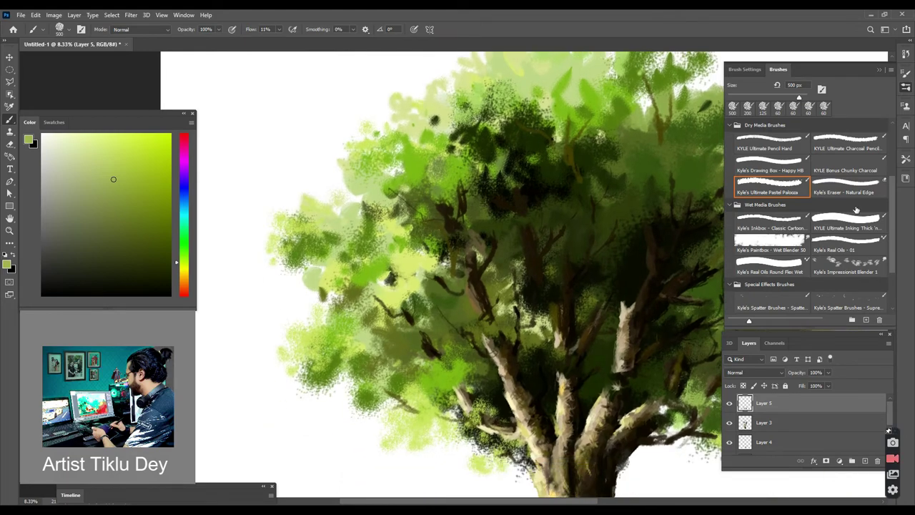
scroll(895, 140, up, 4)
scroll(774, 279, down, 5)
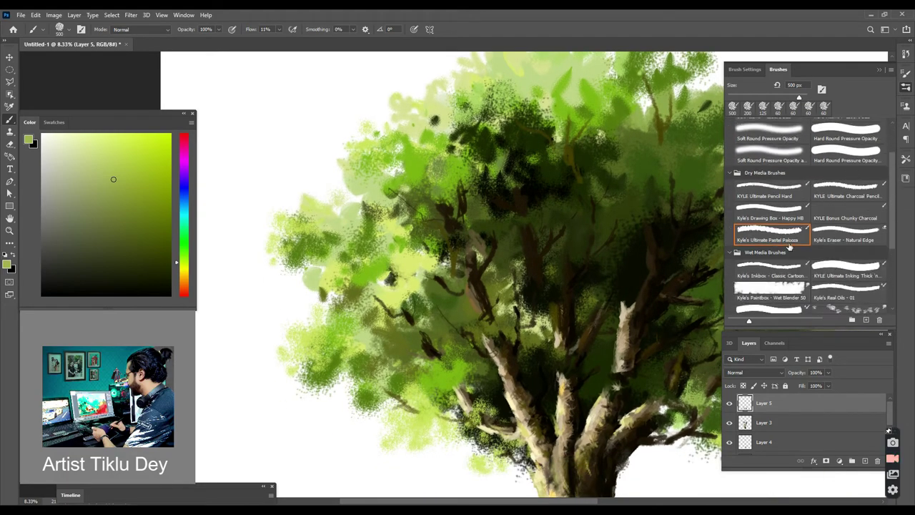
scroll(822, 214, up, 5)
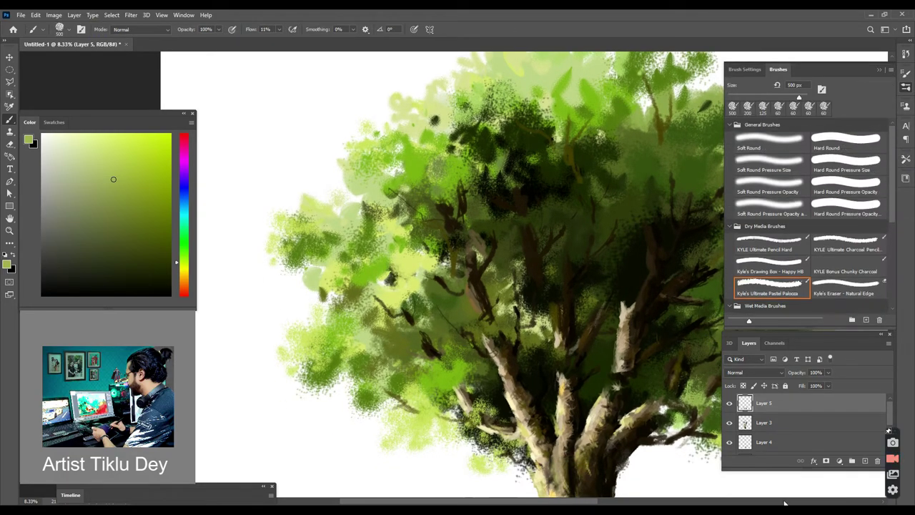
click(34, 29)
click(59, 29)
scroll(865, 306, down, 1)
scroll(868, 298, down, 3)
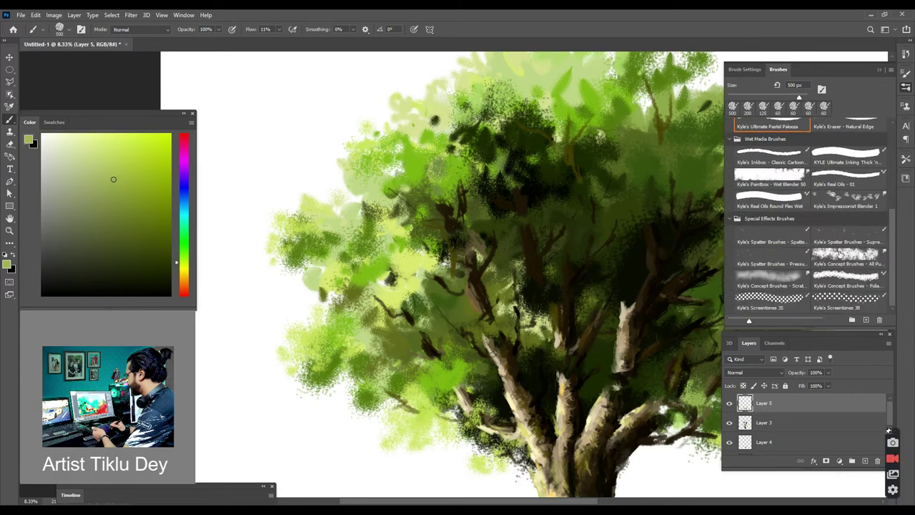
scroll(819, 265, up, 3)
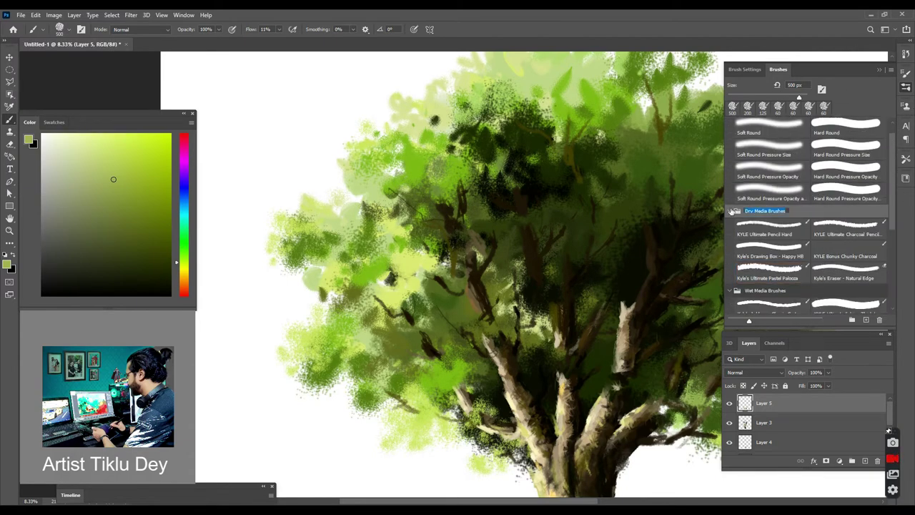
click(735, 206)
click(731, 180)
scroll(822, 236, down, 5)
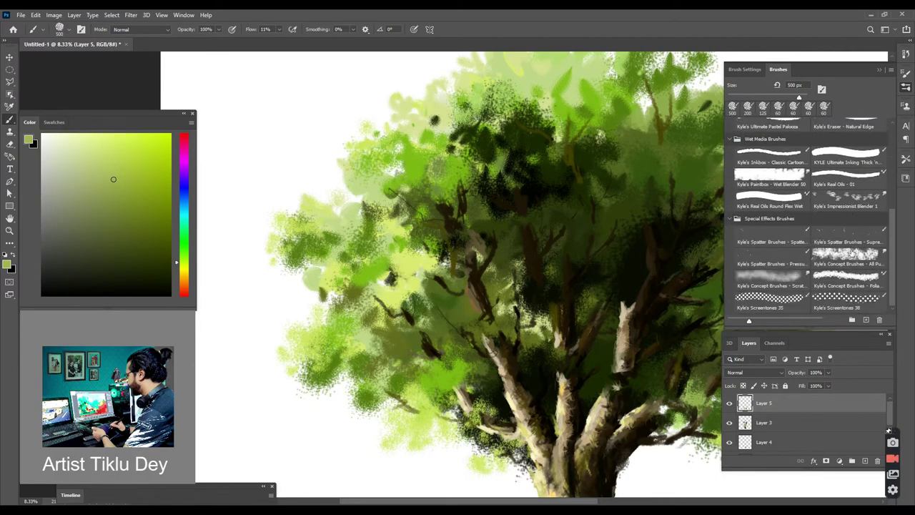
click(848, 254)
click(770, 276)
mouse_move(800, 339)
mouse_down()
mouse_move(805, 384)
mouse_move(817, 374)
mouse_up()
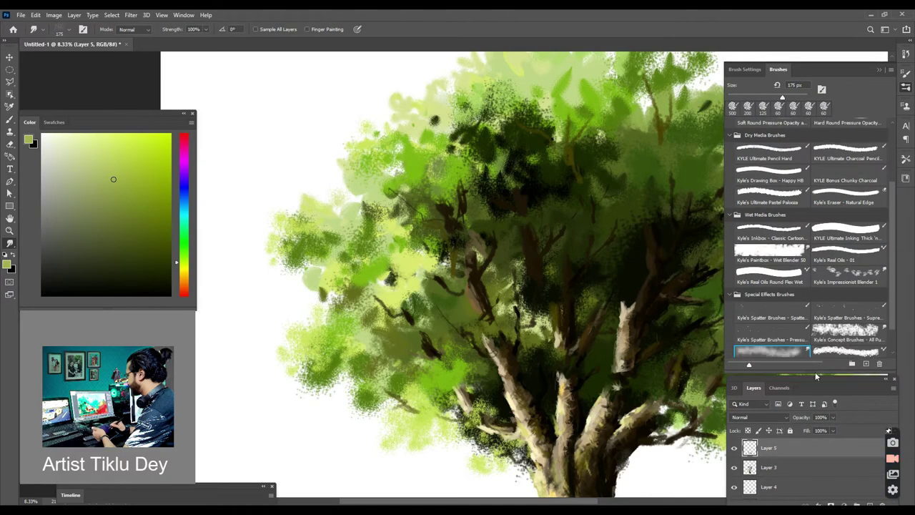
drag(892, 275, 907, 118)
- Return to the 500 px pastel brush, change its tip to a textured bristle shape at 700 px and set the flow to 50%
click(732, 107)
click(745, 69)
scroll(839, 224, up, 1)
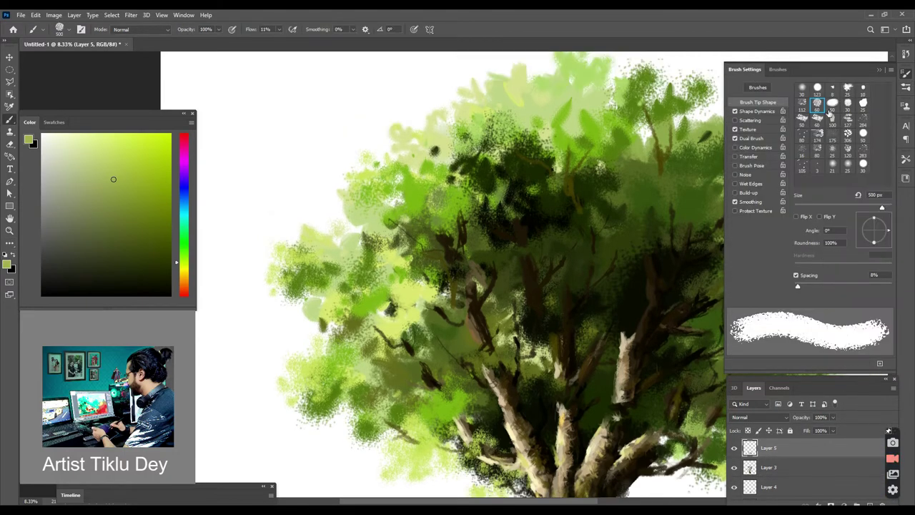
click(832, 148)
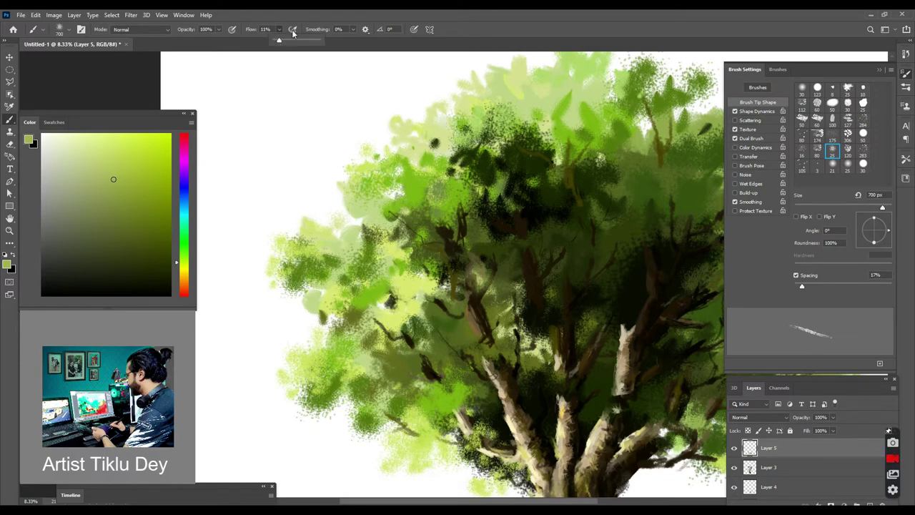
click(297, 41)
- Paint pale yellow-green foliage along the left edge and lower left of the crown
drag(336, 196, 369, 215)
mouse_move(279, 223)
mouse_down()
mouse_move(266, 253)
mouse_move(279, 266)
mouse_up()
mouse_move(349, 172)
mouse_down()
mouse_move(311, 174)
mouse_move(364, 229)
mouse_up()
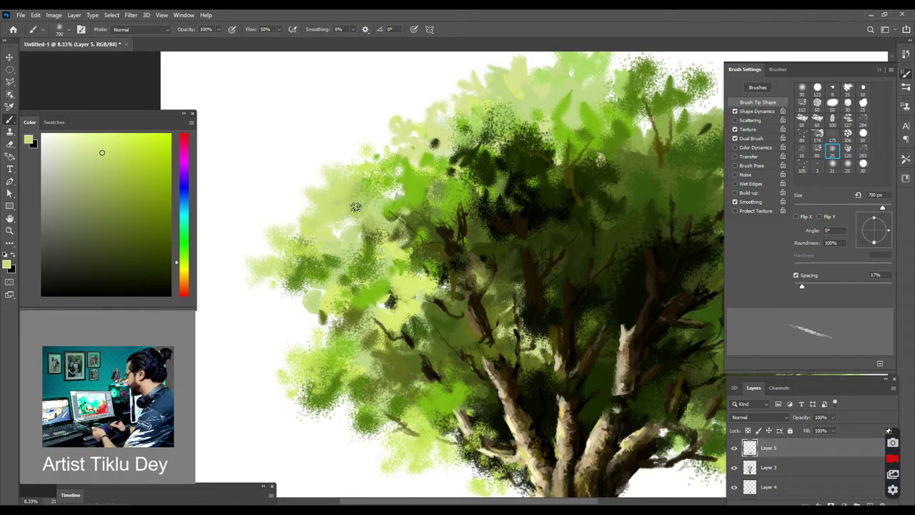
drag(300, 359, 270, 337)
drag(340, 418, 381, 455)
drag(492, 348, 511, 351)
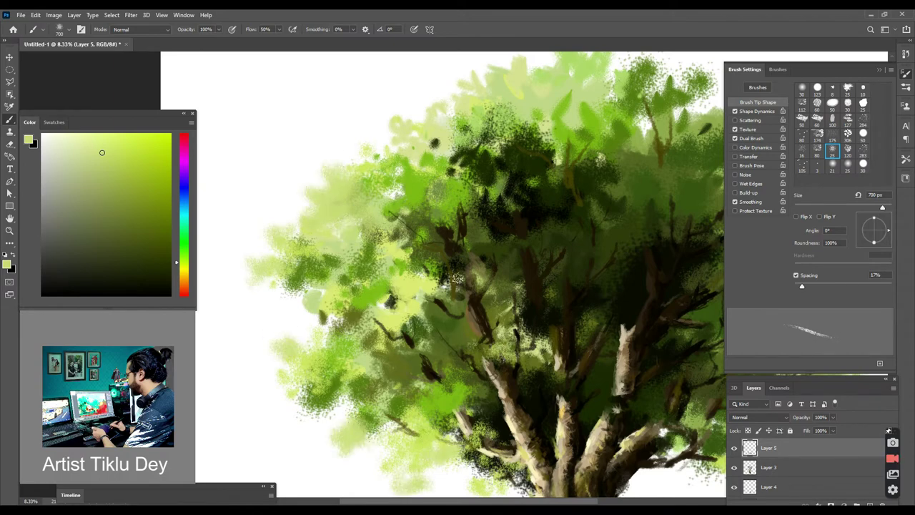
- Dab pale yellow-green leaf highlights over the dark inner crown and around its upper branches
drag(456, 277, 448, 274)
click(472, 255)
drag(446, 223, 460, 224)
drag(591, 250, 604, 246)
mouse_move(604, 160)
mouse_down()
mouse_move(394, 154)
mouse_move(381, 107)
mouse_move(409, 107)
mouse_move(387, 125)
mouse_move(375, 95)
mouse_move(414, 78)
mouse_move(371, 132)
mouse_move(430, 66)
mouse_move(299, 183)
mouse_up()
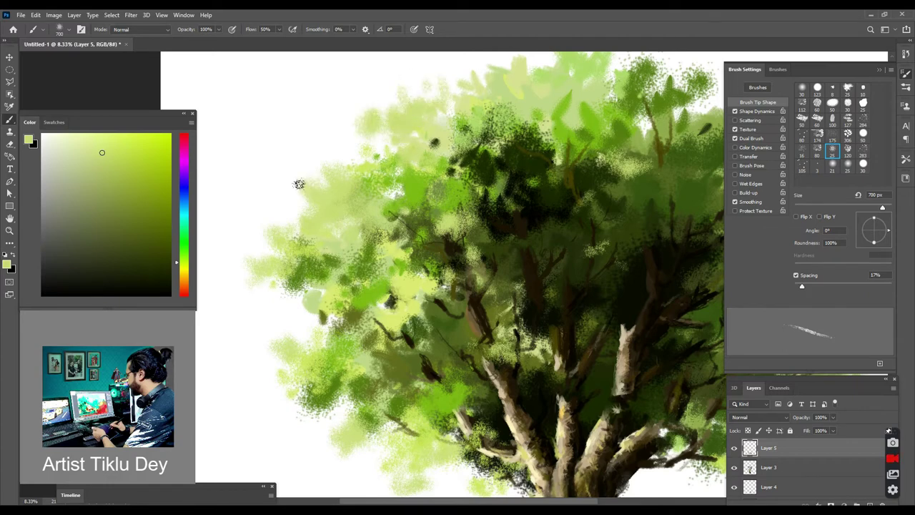
- Pick a slightly deeper yellow-green and paint leaf clumps across the crown's left half and centre, partly covering the branches
click(118, 162)
mouse_move(349, 232)
mouse_down()
mouse_move(314, 230)
mouse_move(423, 239)
mouse_up()
drag(466, 278, 490, 287)
drag(469, 250, 493, 236)
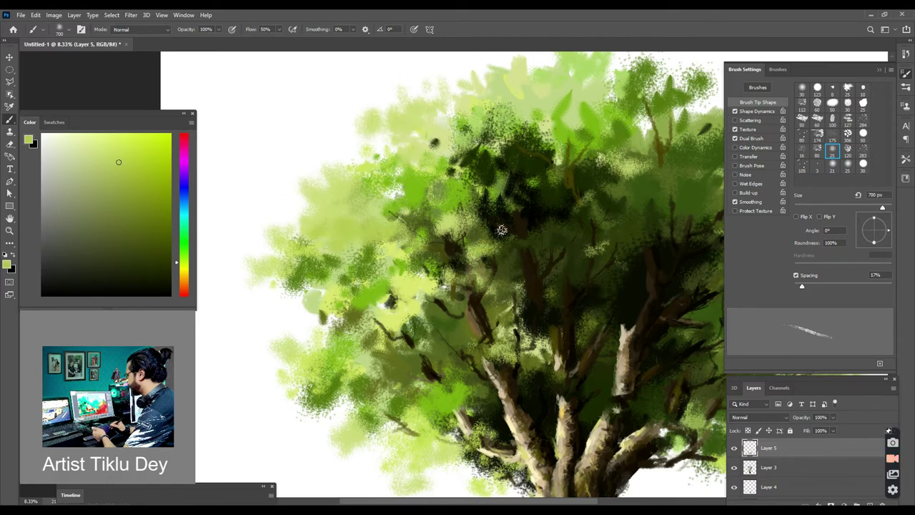
mouse_move(437, 412)
mouse_down()
mouse_move(426, 392)
mouse_move(379, 409)
mouse_move(388, 303)
mouse_move(346, 324)
mouse_move(442, 335)
mouse_move(470, 349)
mouse_move(532, 320)
mouse_move(535, 289)
mouse_move(511, 299)
mouse_up()
mouse_move(511, 299)
mouse_down()
mouse_move(561, 293)
mouse_move(529, 316)
mouse_up()
mouse_move(511, 187)
mouse_down()
mouse_move(485, 204)
mouse_move(539, 193)
mouse_move(534, 203)
mouse_up()
- Pick darker olive greens and paint shaded foliage between the light clumps in the left half of the crown
click(145, 217)
drag(570, 301, 551, 283)
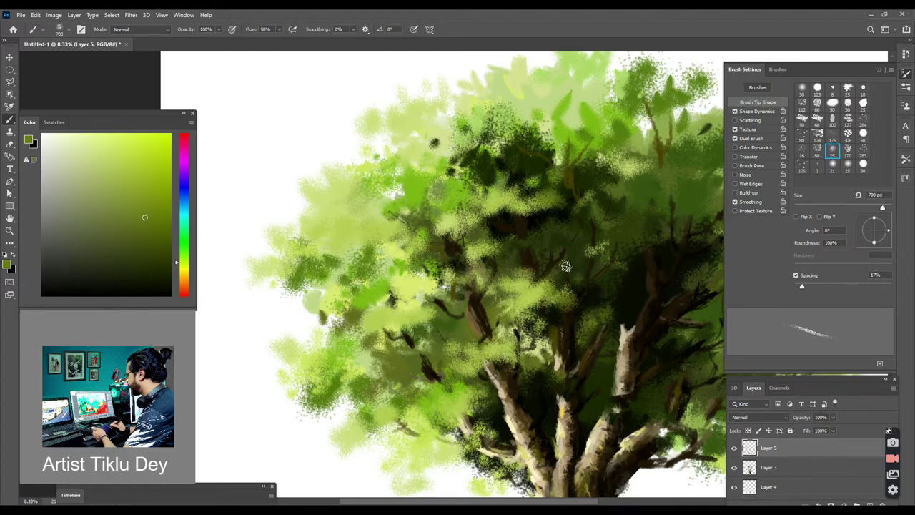
mouse_move(386, 324)
mouse_down()
mouse_move(337, 326)
mouse_move(356, 337)
mouse_move(329, 334)
mouse_up()
alt+click(380, 386)
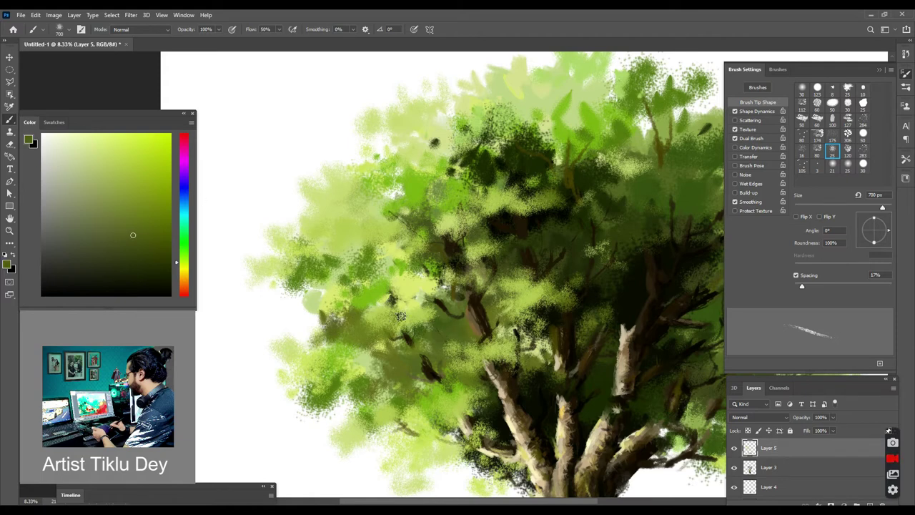
drag(493, 322, 513, 294)
drag(450, 422, 418, 433)
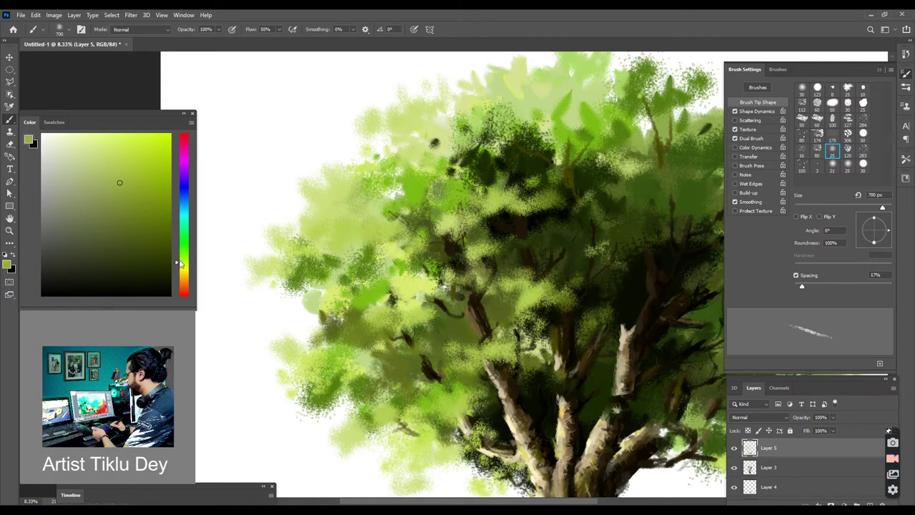
- Paint bright yellow-green highlights on the crown's left edge, lower left clumps and leaves near the left branches
mouse_move(344, 289)
mouse_down()
mouse_move(314, 311)
mouse_move(293, 286)
mouse_up()
mouse_move(517, 296)
mouse_down()
mouse_move(485, 304)
mouse_move(378, 260)
mouse_move(476, 343)
mouse_up()
drag(447, 366, 437, 376)
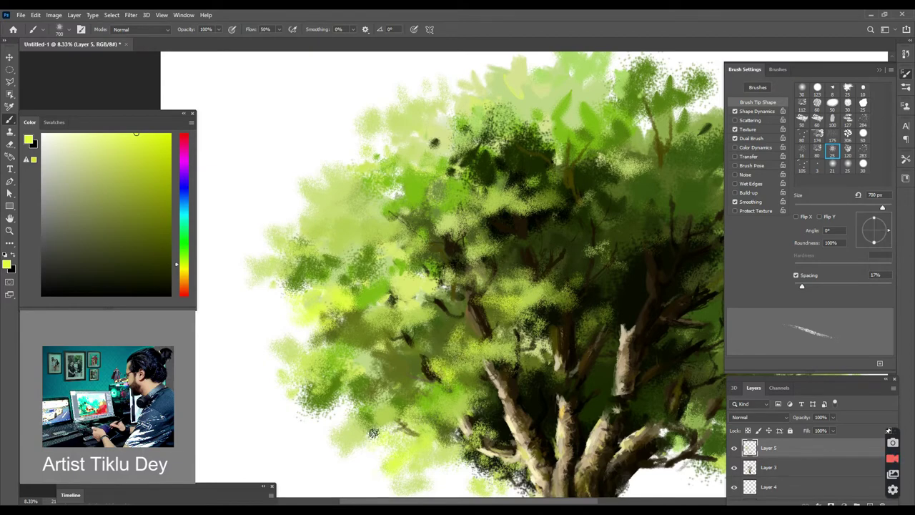
- Add a new layer above Layer 5, enlarge the brush to 1300 px and paint bright yellow-green foliage on the crown's upper left
click(870, 503)
scroll(535, 247, up, 1)
key(ctrl+minus)
key(ctrl+minus)
key(ctrl+plus)
key(bracketright)
key(bracketright)
key(bracketright)
key(bracketright)
key(bracketright)
key(bracketright)
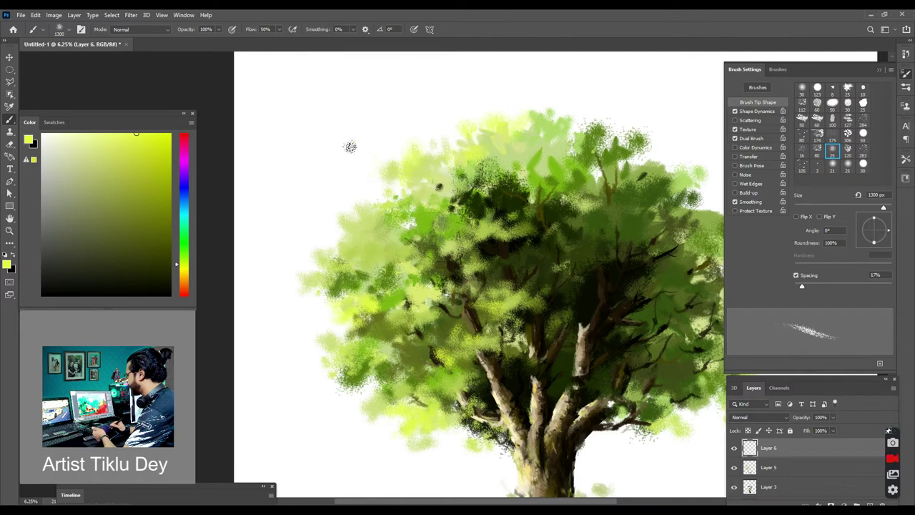
drag(350, 146, 489, 124)
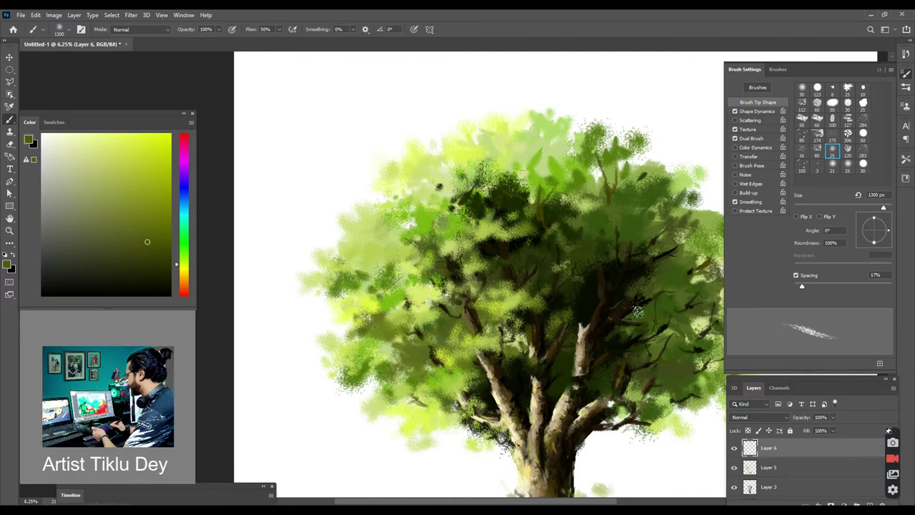
- Paint dark olive leaf clumps over the right half of the crown and reduce the brush size to 900 px
drag(674, 235, 687, 248)
drag(625, 340, 631, 356)
drag(595, 263, 581, 281)
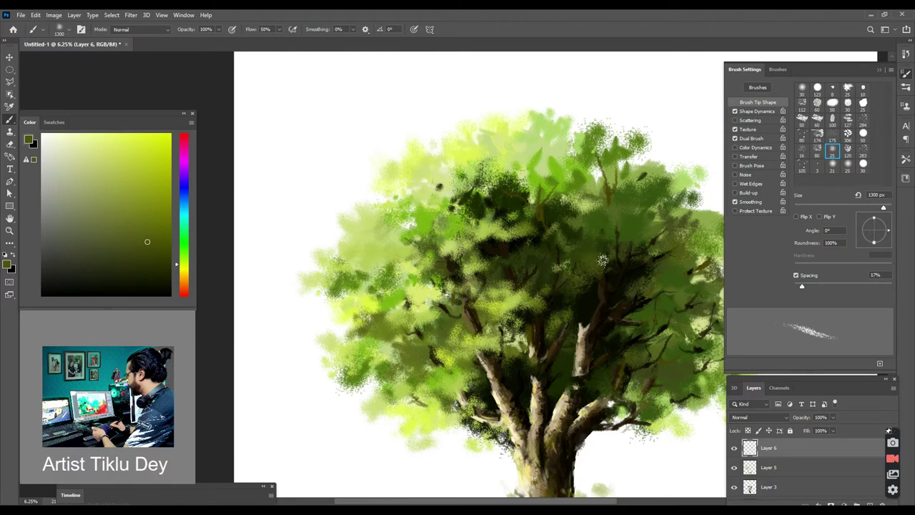
drag(603, 223, 624, 237)
drag(582, 357, 498, 300)
key(bracketleft)
key(bracketleft)
key(bracketleft)
key(bracketleft)
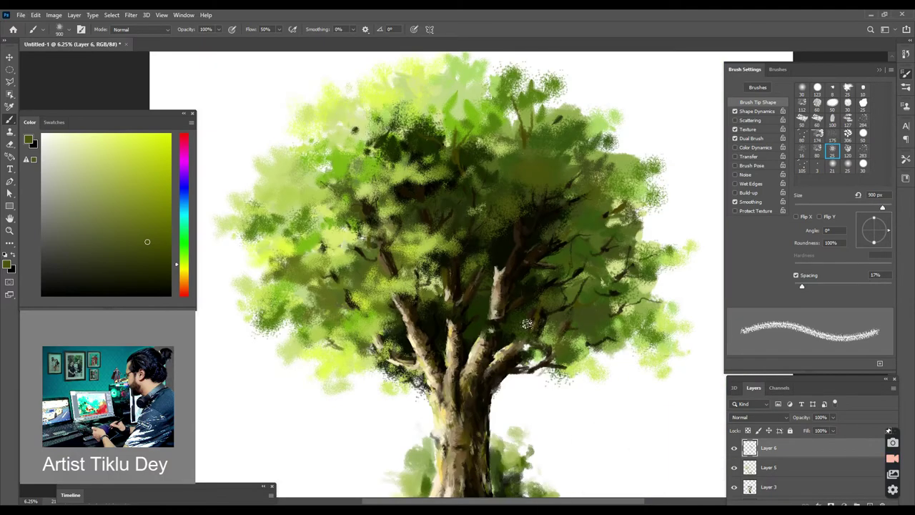
drag(507, 371, 509, 376)
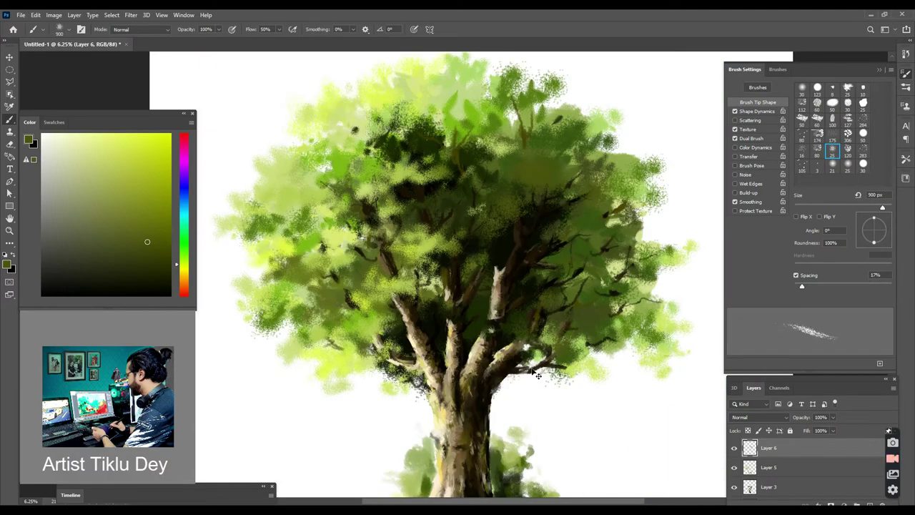
- Add a new layer and place it directly above the white Layer 0
drag(893, 461, 898, 502)
click(803, 491)
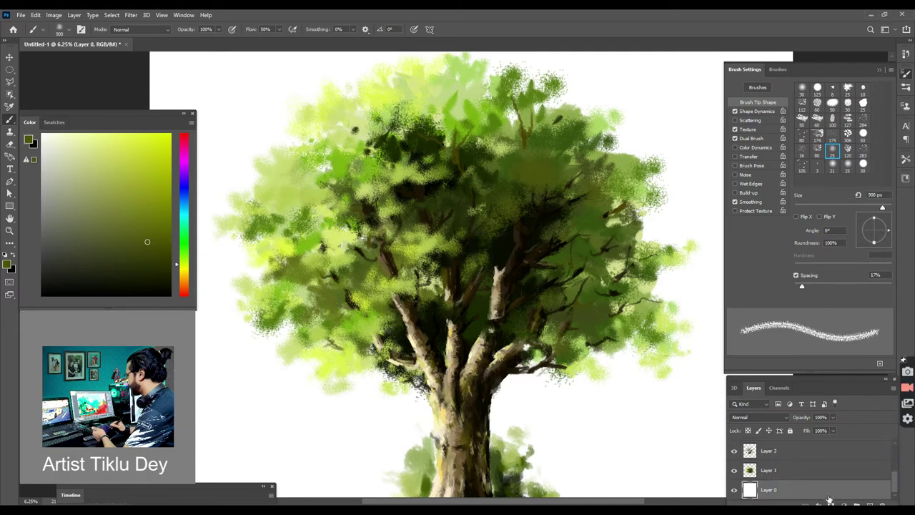
drag(789, 489, 774, 498)
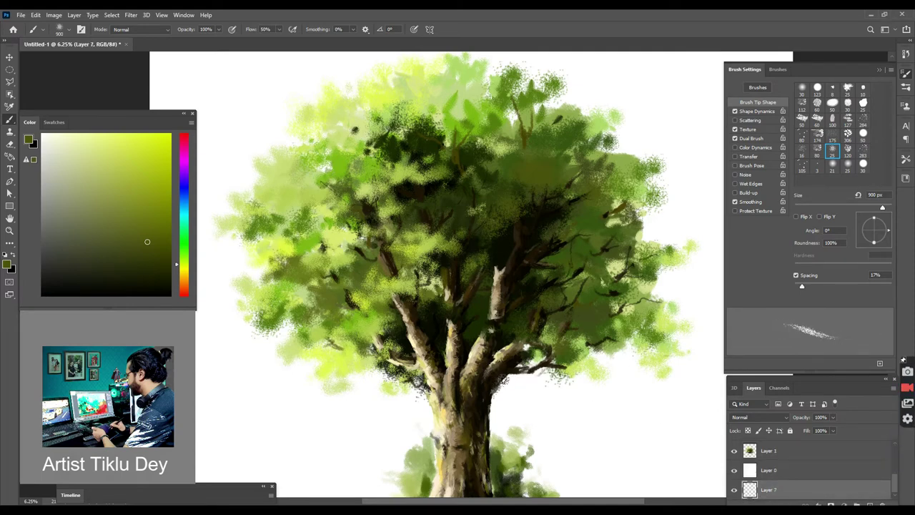
key(ctrl+bracketright)
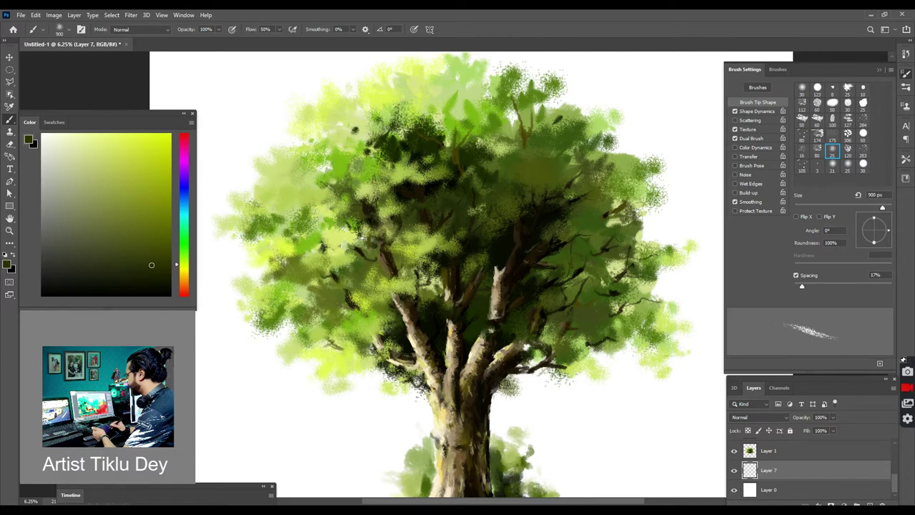
- With a very dark olive and 41% brush spacing, paint shadowed leaves behind the crown's lower edges and upper right
drag(520, 352, 506, 392)
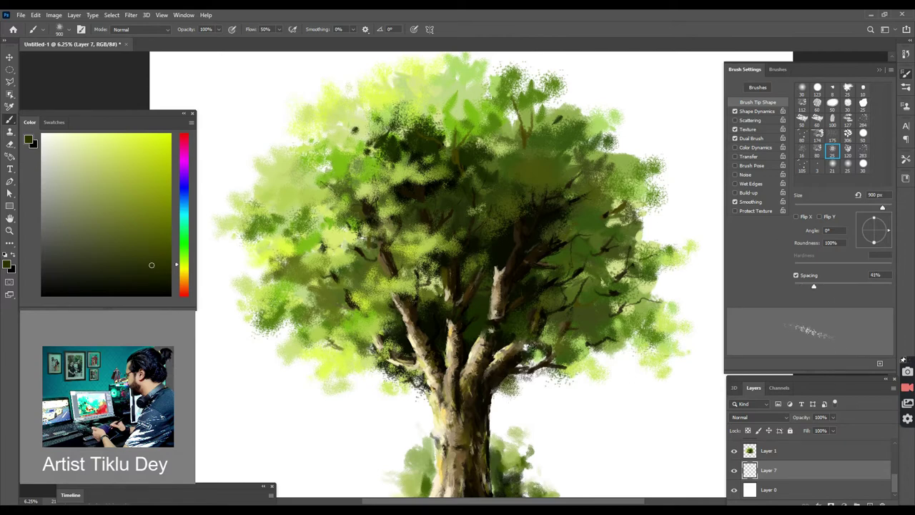
drag(533, 353, 562, 378)
drag(606, 344, 602, 354)
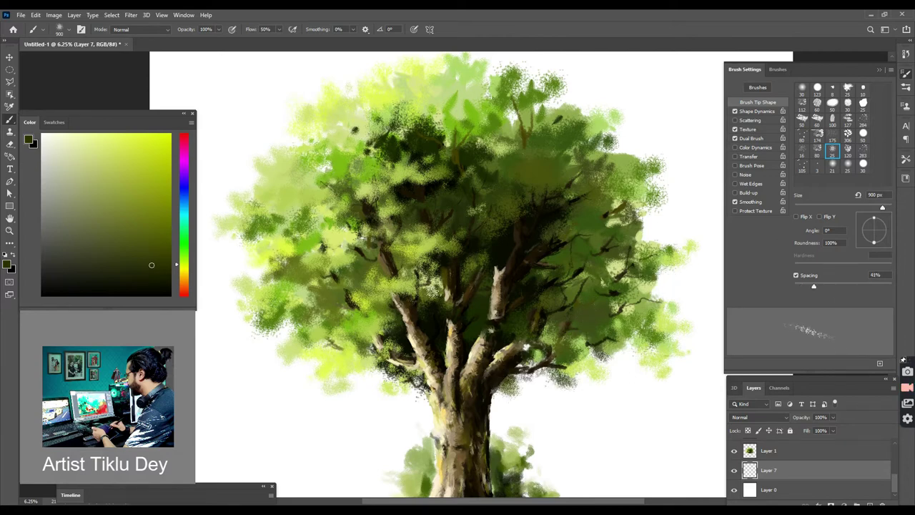
drag(367, 364, 333, 371)
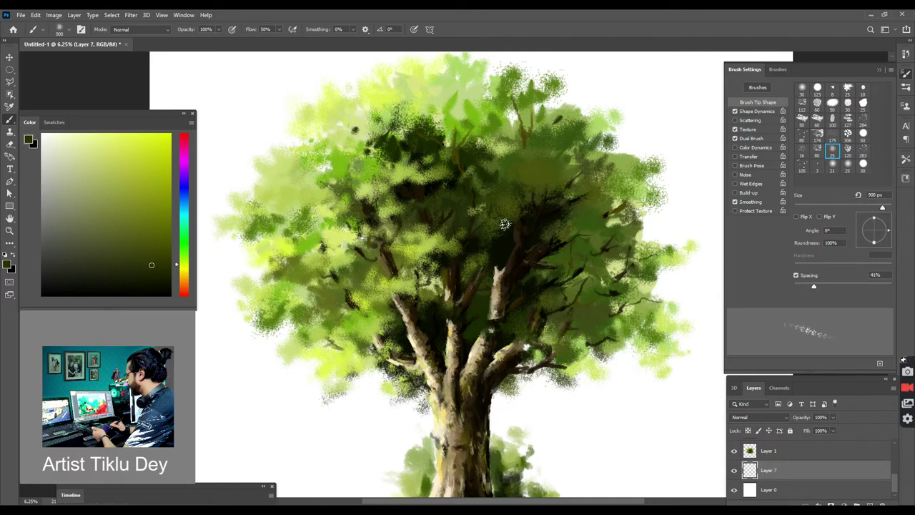
mouse_move(524, 106)
mouse_down()
mouse_move(543, 100)
mouse_move(608, 143)
mouse_move(615, 114)
mouse_move(589, 121)
mouse_move(572, 93)
mouse_up()
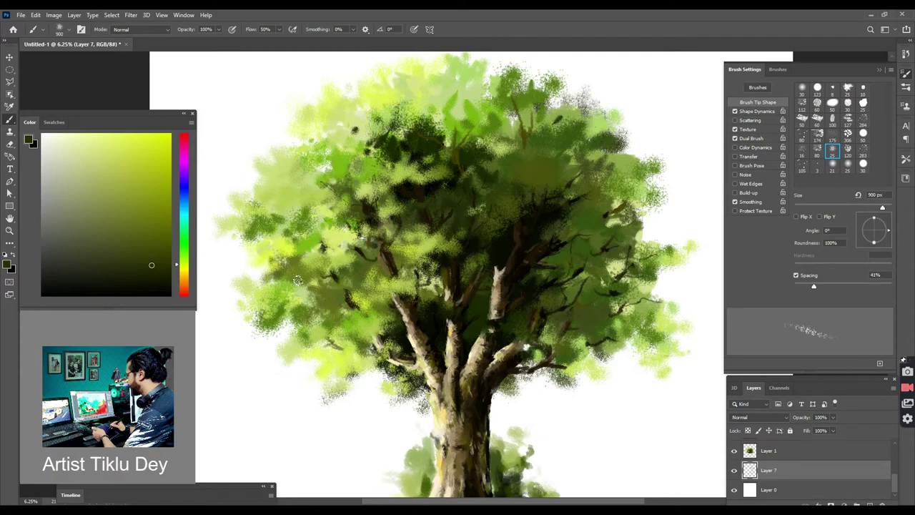
- Select Layer 6, pick a near-black and paint shadows around the branches and between the crown's leaf clumps
drag(894, 483, 894, 451)
click(755, 444)
click(117, 202)
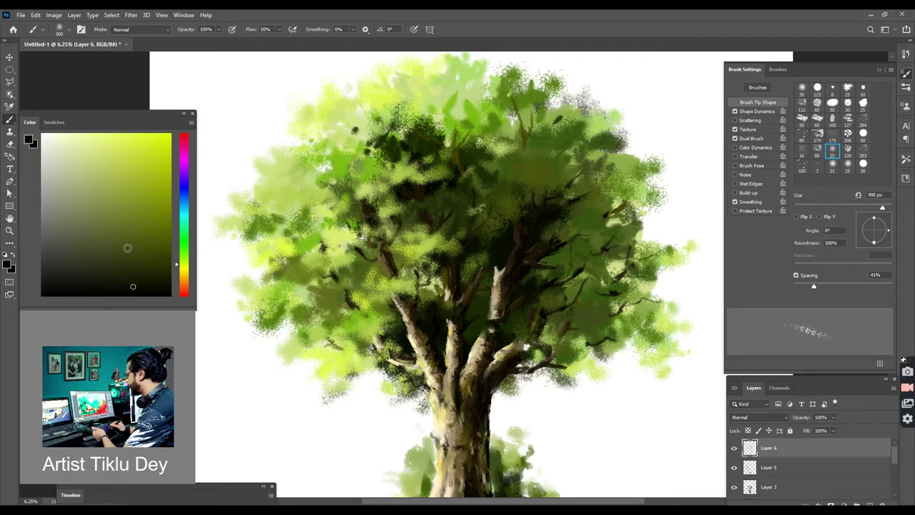
drag(379, 336, 350, 352)
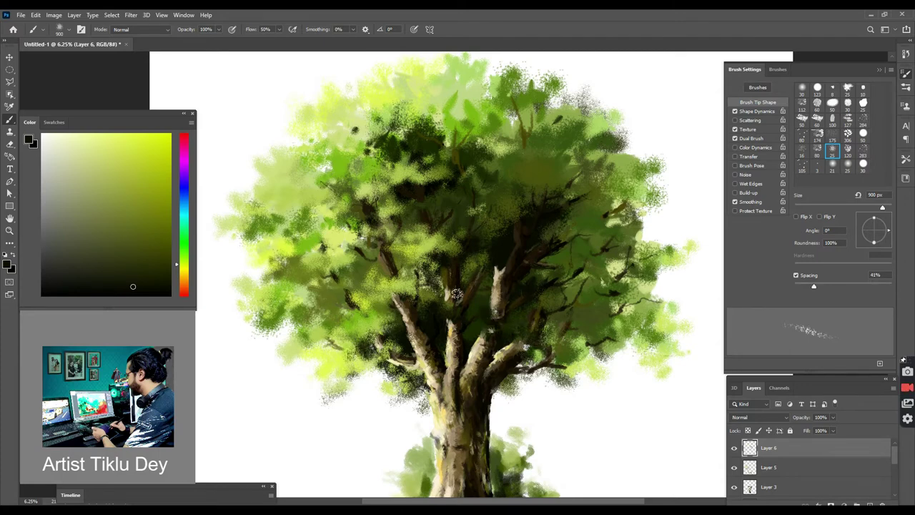
mouse_move(577, 292)
mouse_down()
mouse_move(484, 179)
mouse_move(461, 222)
mouse_move(340, 216)
mouse_up()
mouse_move(360, 264)
mouse_down()
mouse_move(338, 308)
mouse_move(315, 322)
mouse_up()
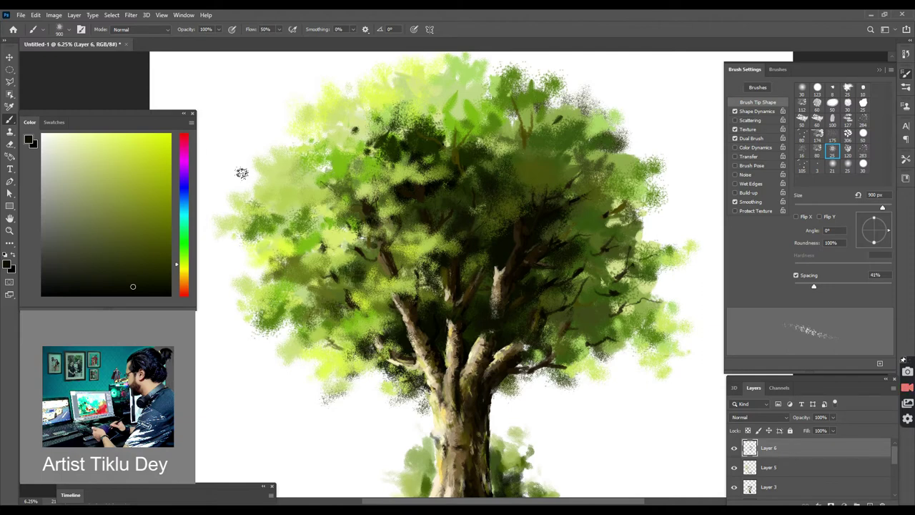
- Pick a mid yellowish green and dab leaves over the right side of the crown
click(134, 229)
click(184, 251)
drag(190, 255, 196, 249)
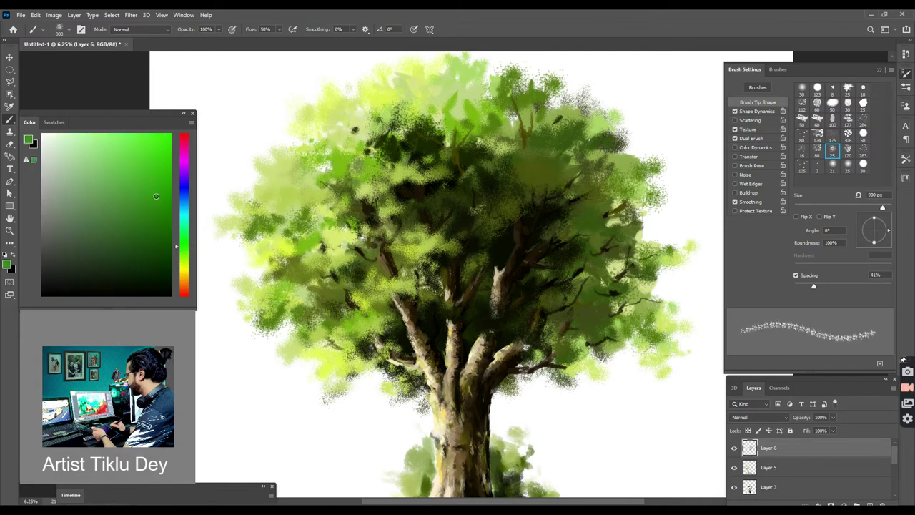
click(185, 256)
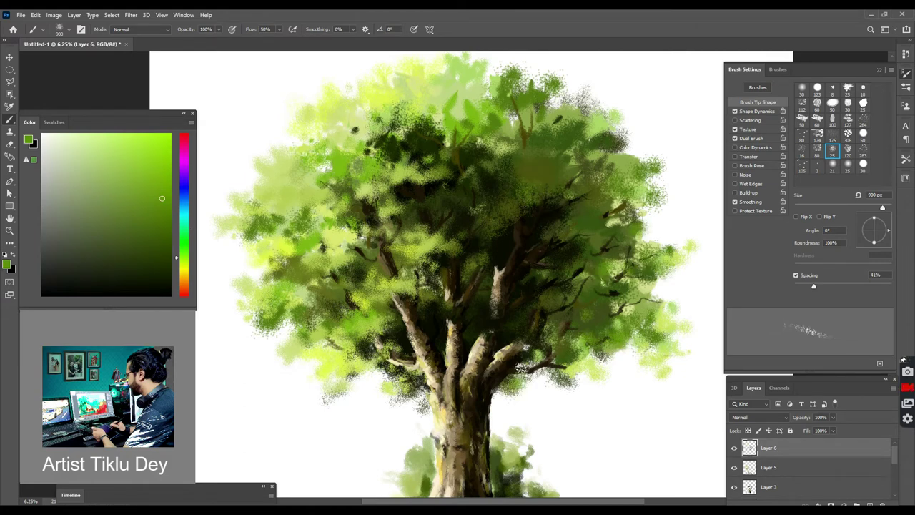
- Dab mid-green leaves over the crown's left side and top, and light green ones near its centre
drag(294, 345, 246, 317)
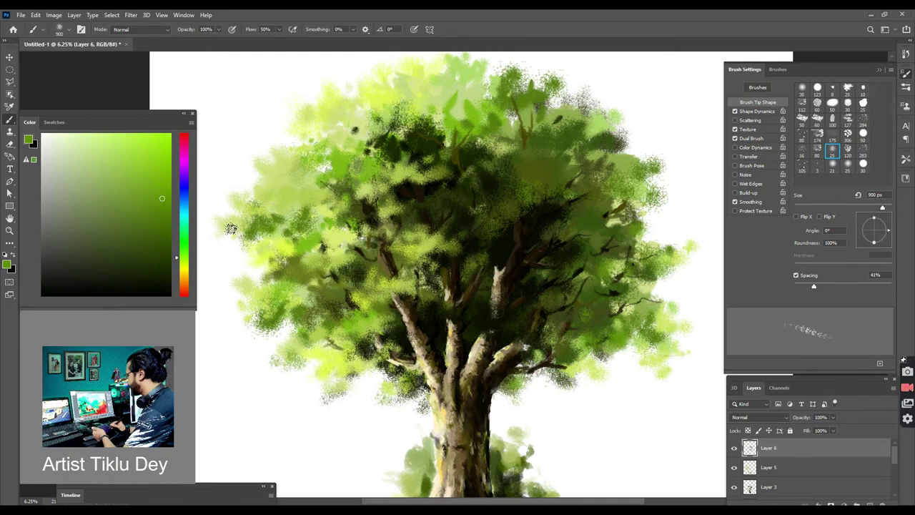
drag(326, 173, 301, 191)
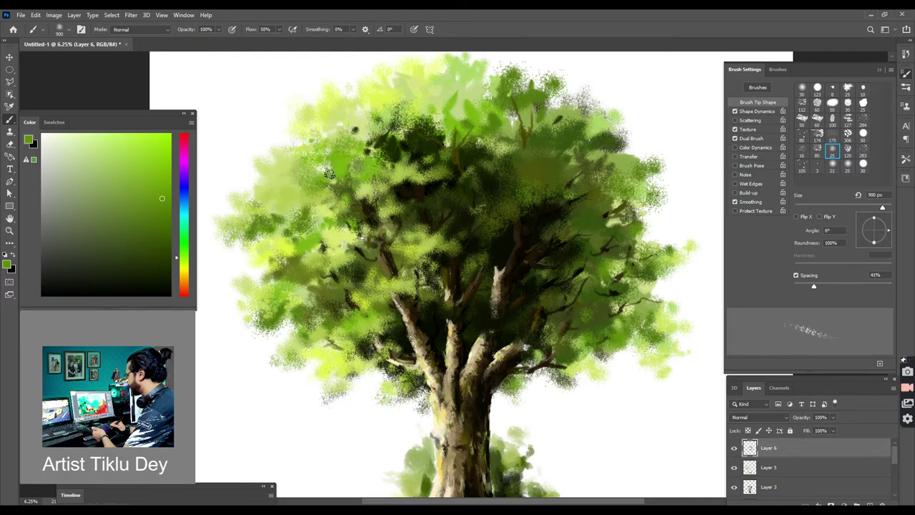
mouse_move(445, 117)
mouse_down()
mouse_move(466, 83)
mouse_move(433, 56)
mouse_move(443, 125)
mouse_move(474, 100)
mouse_up()
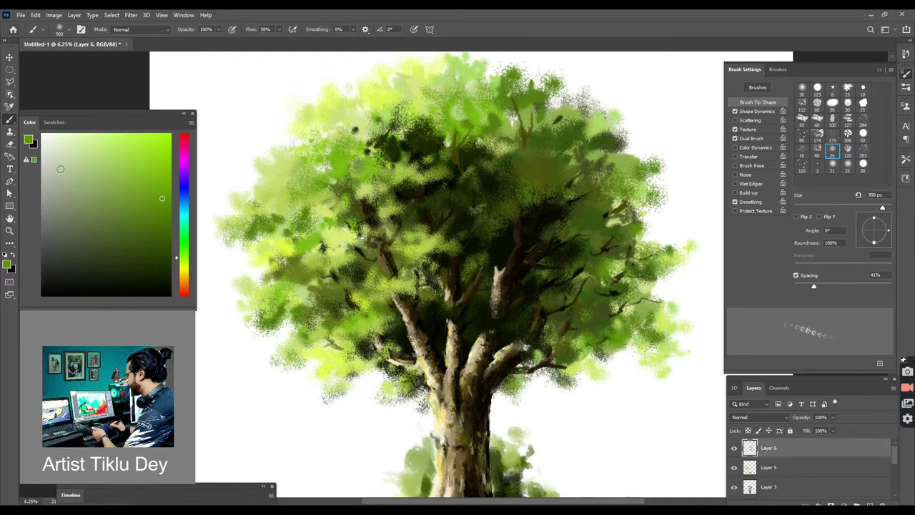
click(112, 156)
drag(464, 170, 437, 175)
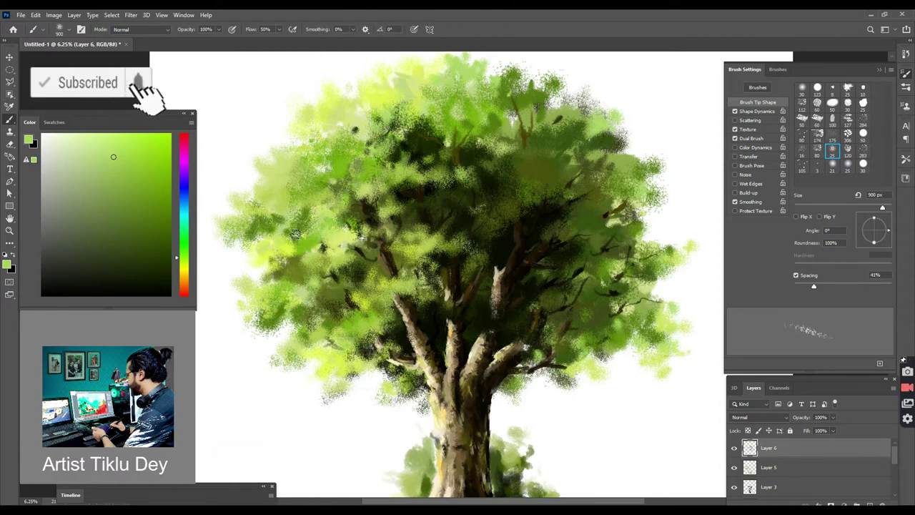
- With black and a 400 px brush at 10% spacing, paint shadows among the leaves and branches in the crown's centre
key(ctrl+plus)
key(ctrl+plus)
key(ctrl+plus)
drag(814, 286, 799, 286)
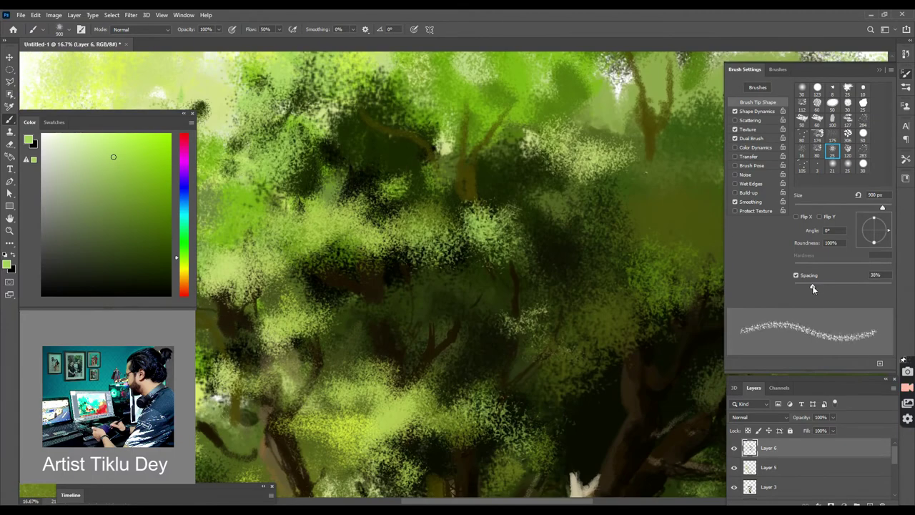
key(d)
drag(602, 306, 593, 284)
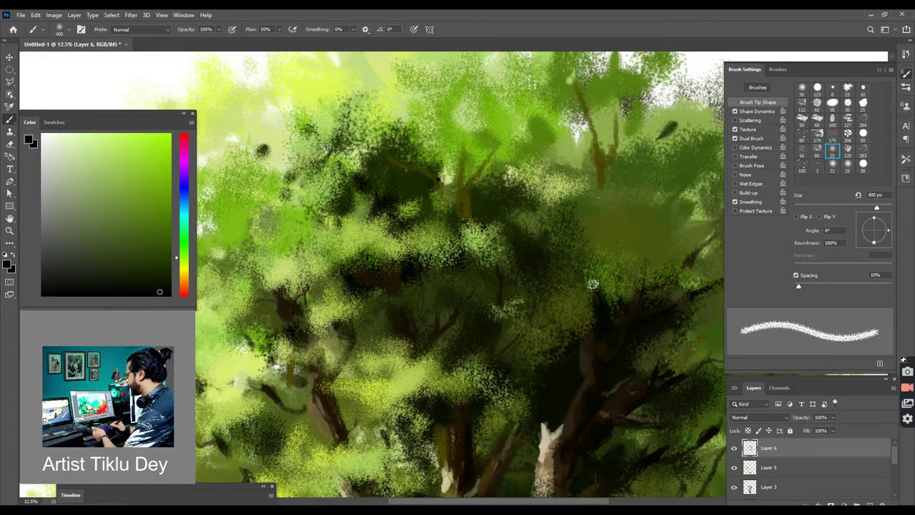
drag(571, 345, 560, 304)
drag(534, 472, 516, 437)
drag(480, 468, 492, 431)
drag(615, 432, 633, 435)
drag(672, 398, 639, 416)
mouse_move(628, 268)
mouse_down()
mouse_move(612, 279)
mouse_move(633, 257)
mouse_up()
mouse_move(608, 251)
mouse_down()
mouse_move(588, 263)
mouse_move(599, 283)
mouse_up()
drag(653, 259, 577, 285)
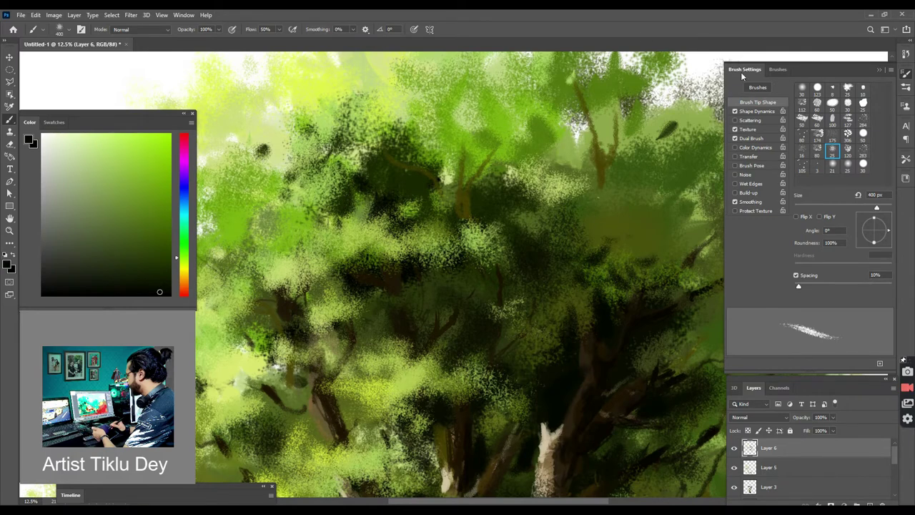
- Choose the 306 px leaf brush tip and paint black leaf shadows around the upper centre of the crown
click(848, 135)
drag(506, 257, 512, 230)
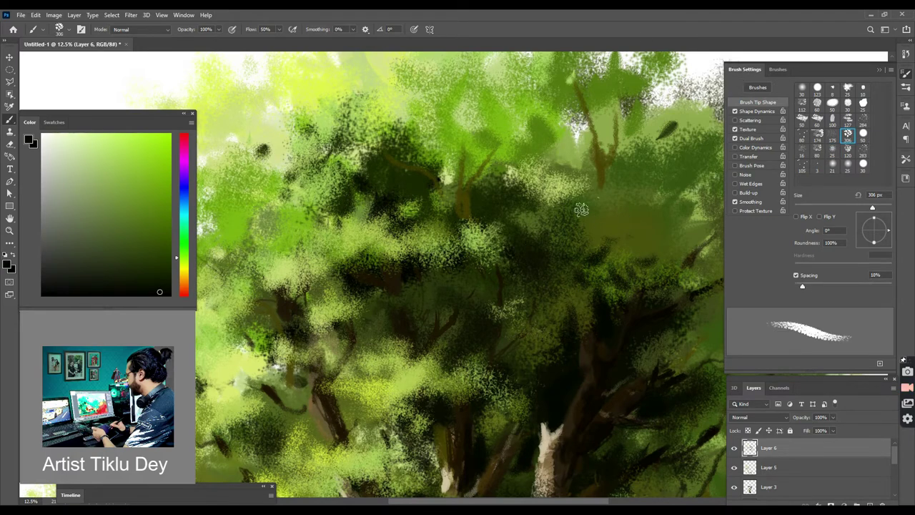
drag(587, 221, 571, 230)
mouse_move(611, 230)
mouse_down()
mouse_move(596, 238)
mouse_move(592, 258)
mouse_up()
drag(580, 250, 566, 259)
drag(566, 193, 550, 203)
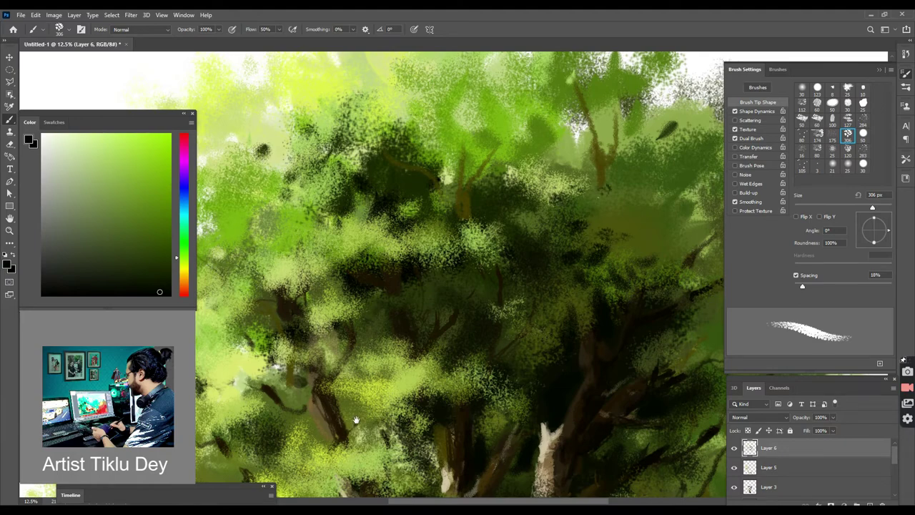
- On Layer 5, dab light green leaves on the crown's left edge with a 500 px brush
click(768, 467)
key(ctrl+minus)
key(ctrl+minus)
drag(364, 361, 281, 274)
key(ctrl+plus)
drag(271, 344, 370, 278)
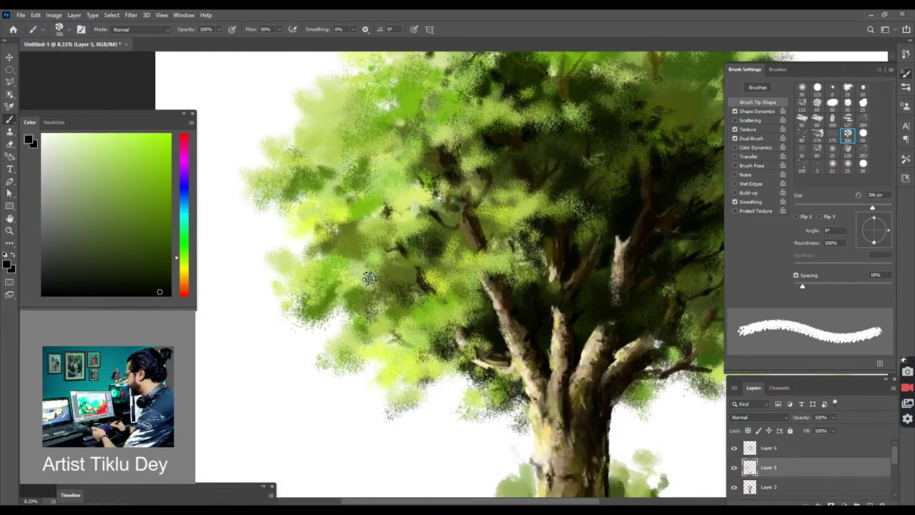
click(115, 148)
key(bracketright)
key(bracketright)
key(bracketright)
key(bracketright)
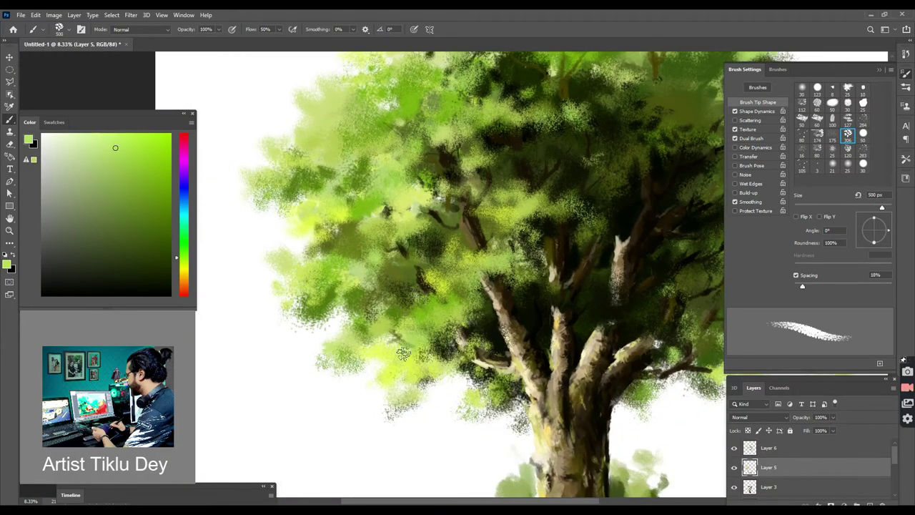
click(266, 269)
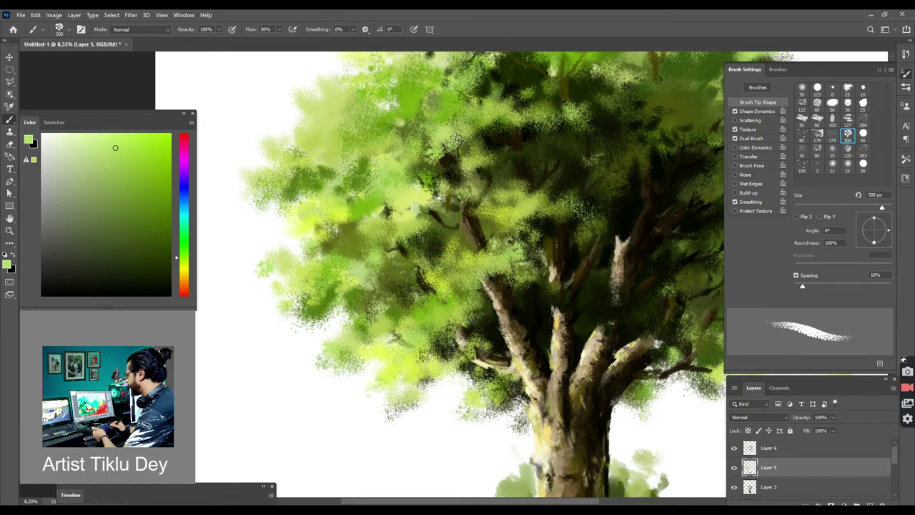
- Pick a light yellow-green and dab leaves along the crown's lower left edge
click(185, 264)
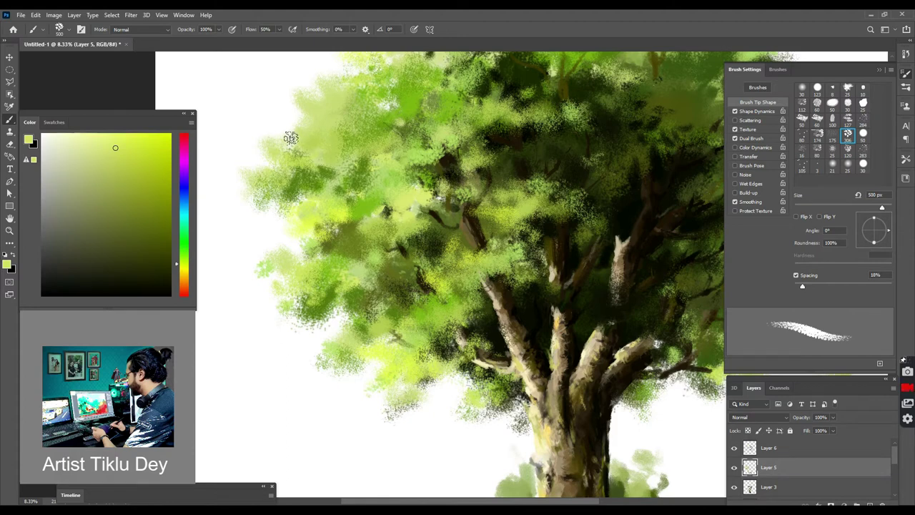
drag(471, 423, 460, 412)
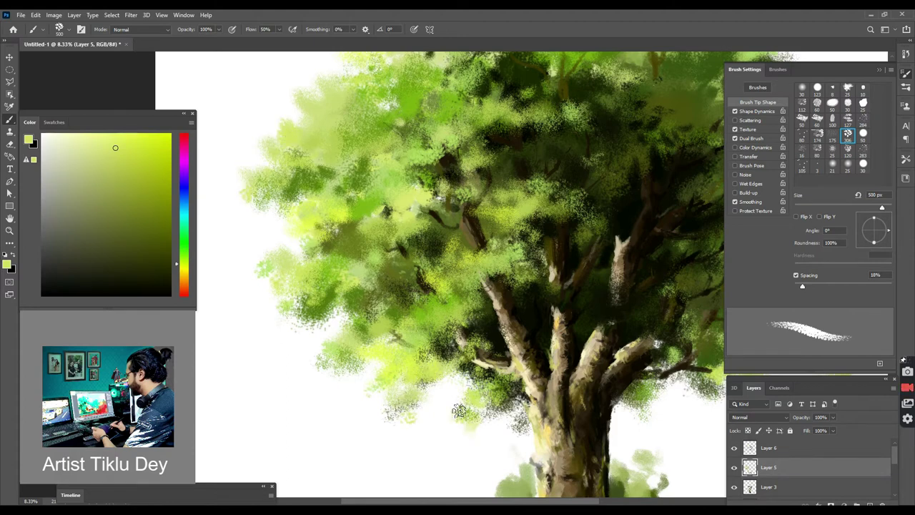
click(428, 388)
drag(380, 405, 372, 419)
drag(275, 312, 269, 315)
- Pick olive greens and dab leaves along the crown's lower right edge and over its left side
click(149, 211)
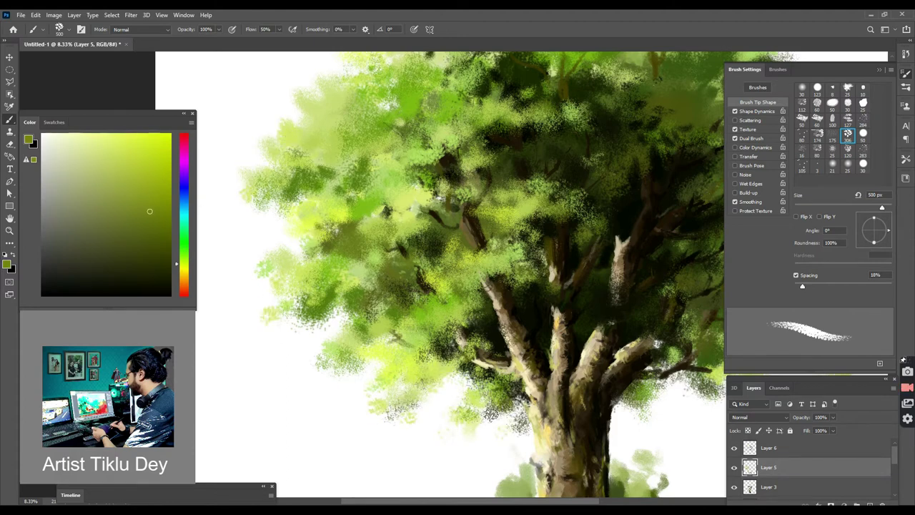
drag(649, 396, 657, 415)
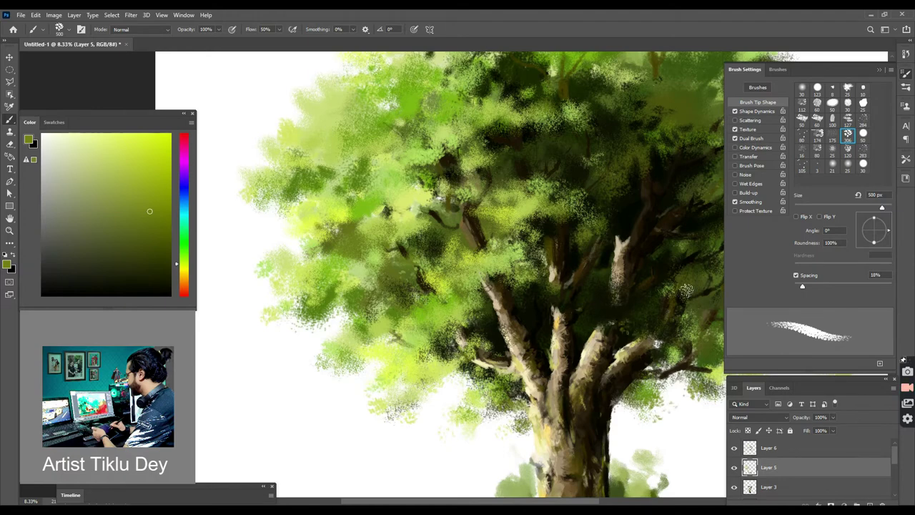
drag(369, 214, 386, 201)
drag(291, 176, 281, 179)
click(153, 189)
drag(329, 159, 313, 153)
- Pick a bright yellow-green and dab small leaf clusters in front of the central and lower right branches
click(140, 156)
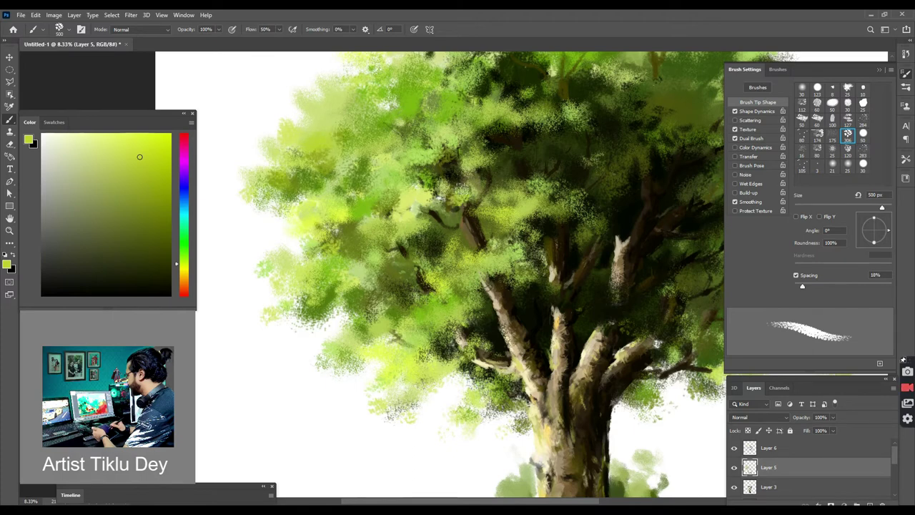
drag(606, 219, 612, 227)
drag(632, 224, 614, 215)
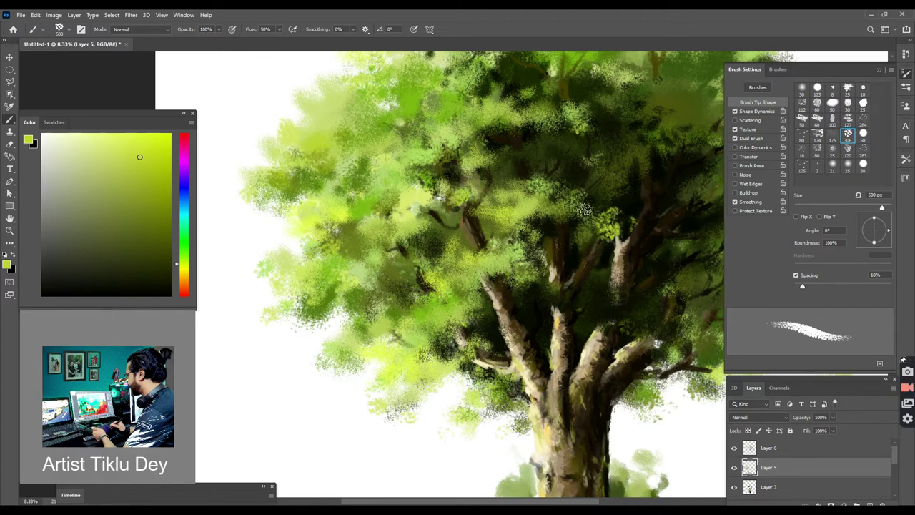
mouse_move(548, 264)
mouse_down()
mouse_move(560, 274)
mouse_move(563, 259)
mouse_move(537, 245)
mouse_move(555, 236)
mouse_move(559, 253)
mouse_up()
key(ctrl+z)
drag(653, 339, 692, 349)
drag(366, 204, 364, 158)
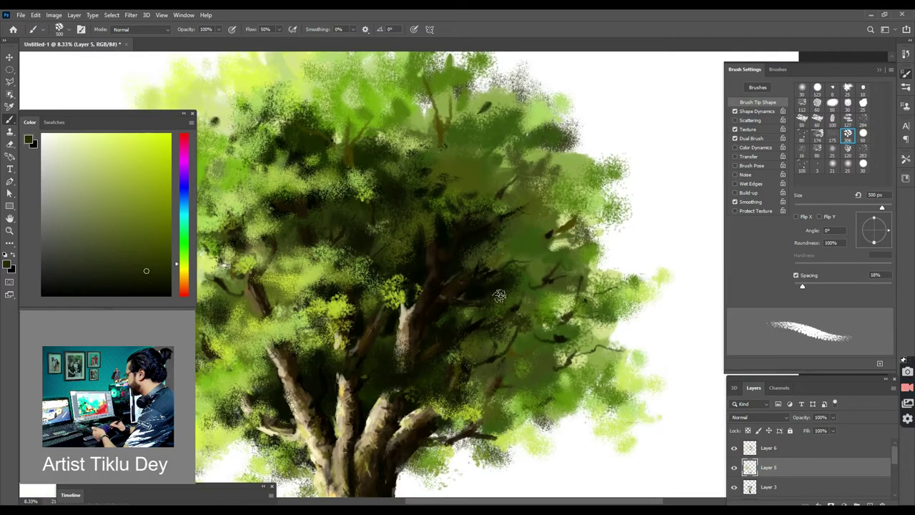
- With a very dark olive, paint shadowed leaves around the right-hand branches and the crown's underside
mouse_move(499, 296)
mouse_down()
mouse_move(475, 411)
mouse_move(511, 383)
mouse_move(511, 461)
mouse_up()
drag(416, 450, 441, 453)
click(416, 467)
click(438, 481)
drag(499, 445, 516, 436)
drag(484, 383, 511, 366)
drag(487, 349, 506, 336)
click(531, 335)
click(524, 298)
drag(488, 268, 513, 229)
- Select Layer 6 and dab olive-yellow leaves along the right edge of the crown
key(alt+bracketright)
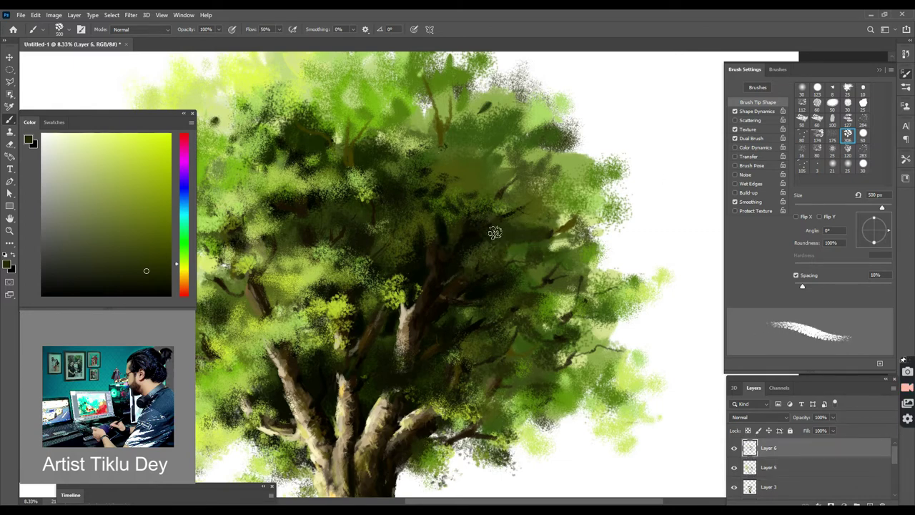
mouse_move(486, 151)
mouse_down()
mouse_move(575, 136)
mouse_move(600, 183)
mouse_up()
click(623, 270)
click(633, 378)
click(620, 364)
click(646, 372)
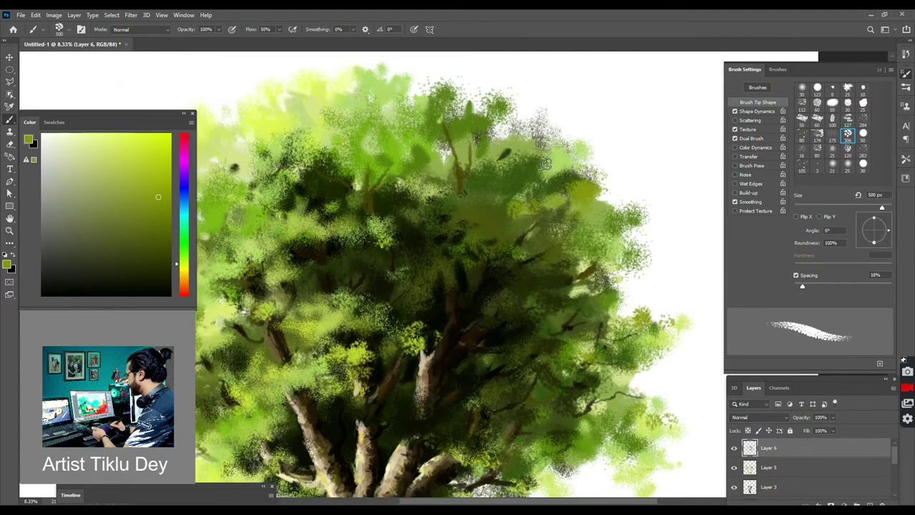
- Pick a dark olive green and dab a leaf cluster at the top of the crown, undoing the excess stroke
key(ctrl+minus)
key(ctrl+minus)
drag(476, 193, 489, 189)
click(187, 256)
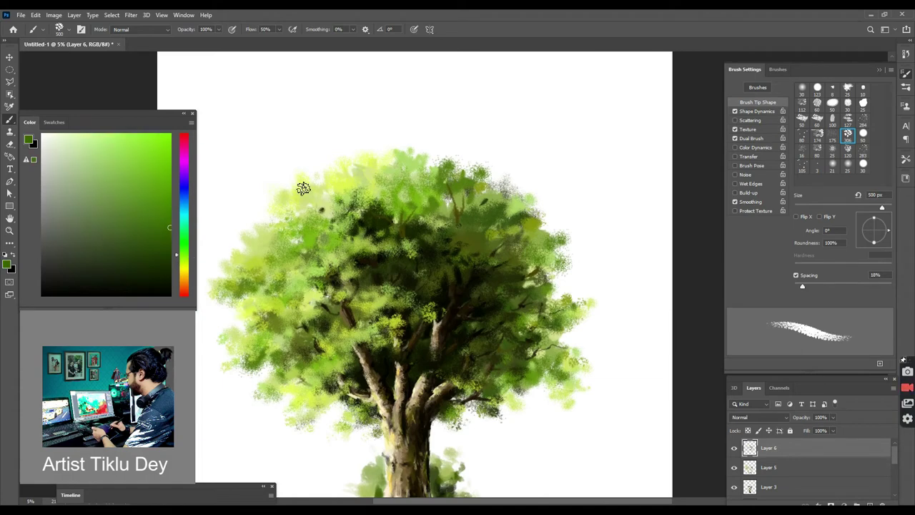
click(185, 262)
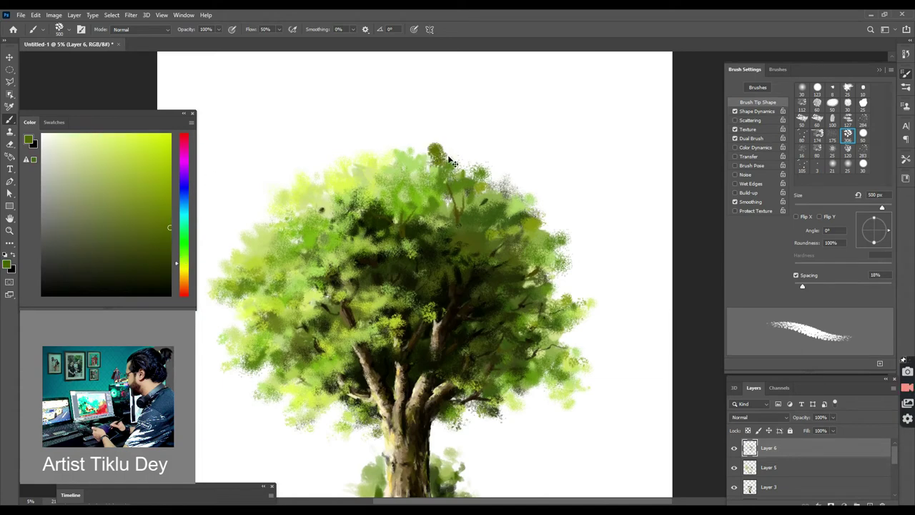
key(ctrl+z)
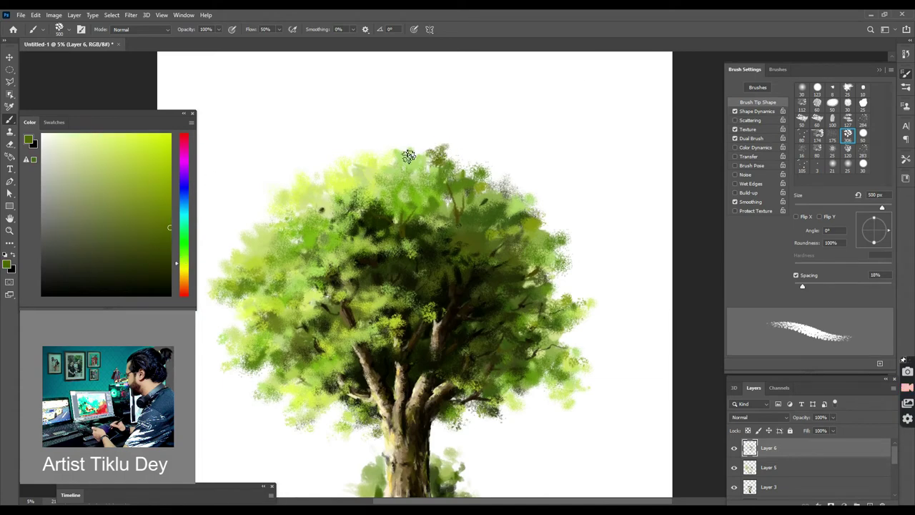
- Pick a bright yellowish green and dab leaves at the crown's top and over its upper centre
click(180, 260)
click(143, 155)
key(ctrl+plus)
drag(440, 134, 468, 197)
key(ctrl+plus)
drag(491, 168, 499, 178)
drag(423, 164, 411, 175)
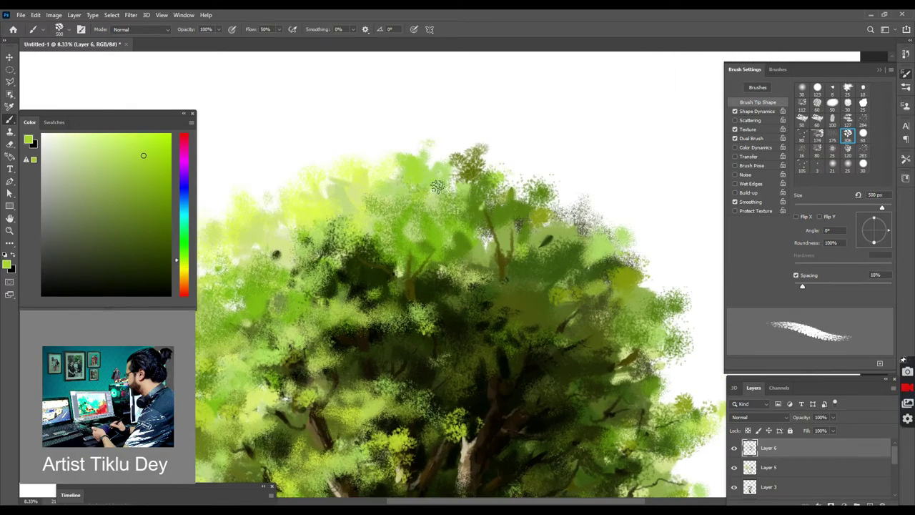
drag(400, 143, 414, 157)
drag(434, 255, 423, 263)
- Pick a pale yellow-green and dab highlighted leaves along the crown's upper left edge and across its lit clumps
alt+click(324, 152)
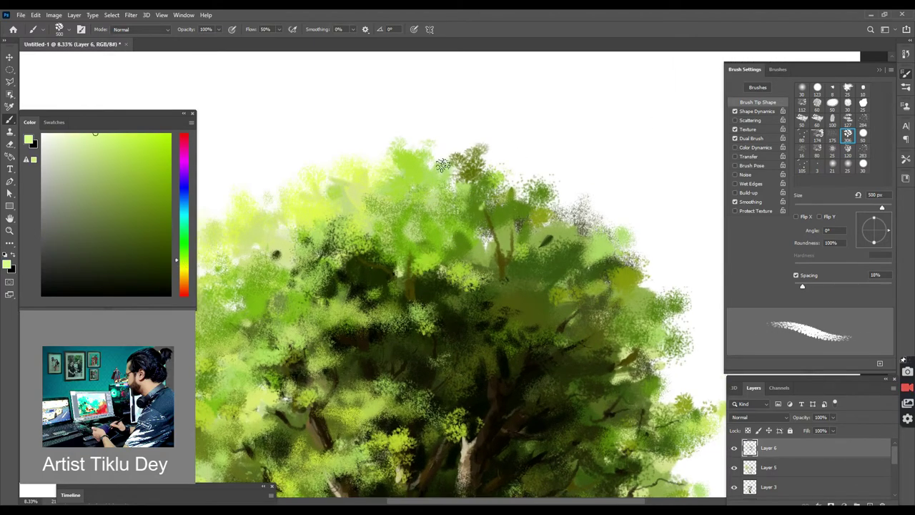
mouse_move(313, 181)
mouse_down()
mouse_move(319, 153)
mouse_move(349, 152)
mouse_up()
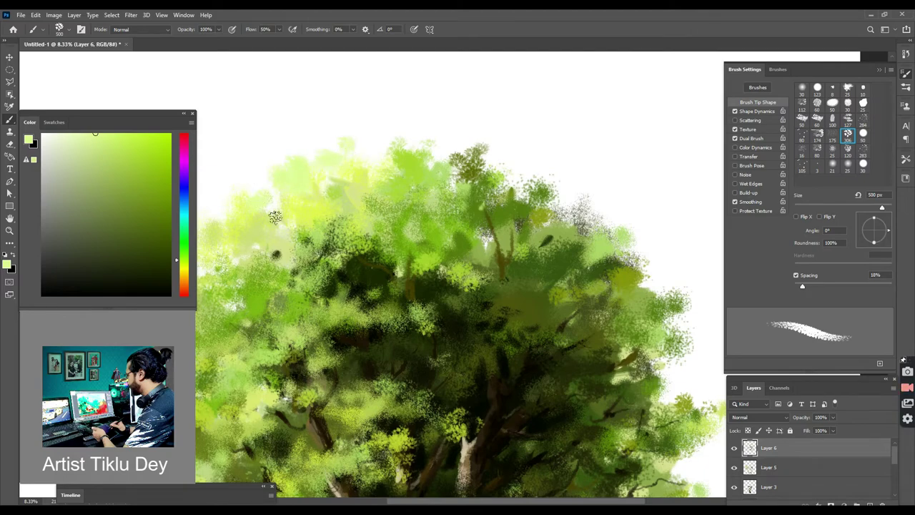
drag(408, 175, 414, 186)
drag(380, 148, 376, 154)
drag(308, 390, 288, 407)
drag(343, 443, 300, 452)
mouse_move(410, 373)
mouse_down()
mouse_move(496, 459)
mouse_move(482, 455)
mouse_up()
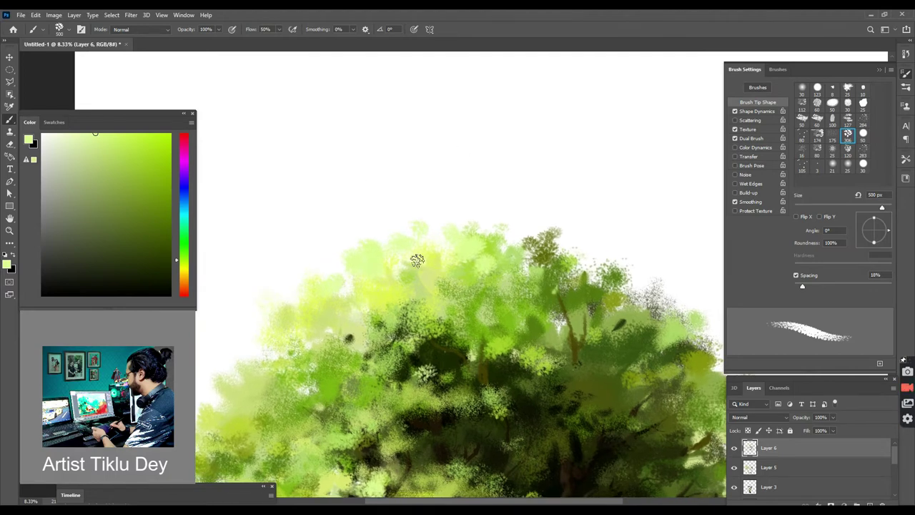
drag(416, 262, 419, 287)
drag(483, 331, 483, 337)
- Sample a muted mid green from the foliage and dab leaves along the crown's upper right edge
alt+click(541, 263)
alt+click(543, 299)
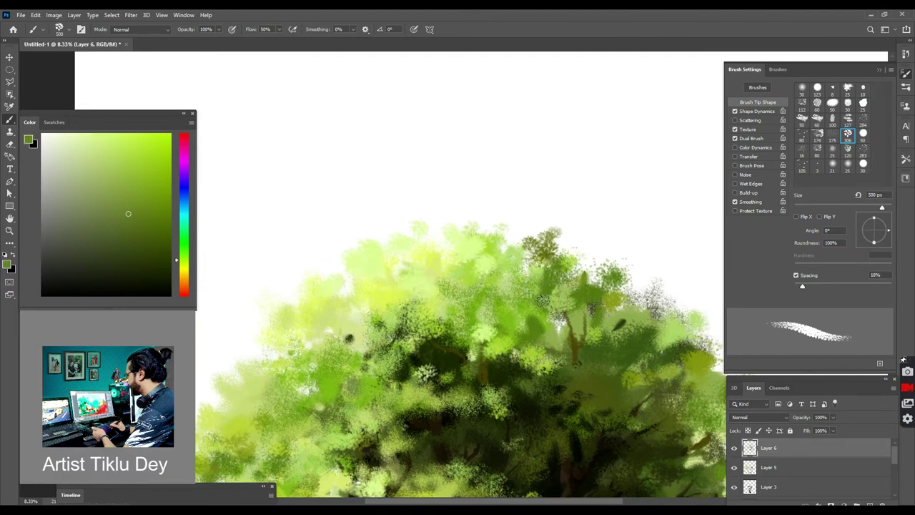
drag(592, 264, 590, 278)
drag(574, 249, 556, 252)
mouse_move(656, 307)
mouse_down()
mouse_move(648, 291)
mouse_move(672, 289)
mouse_up()
drag(611, 299, 551, 320)
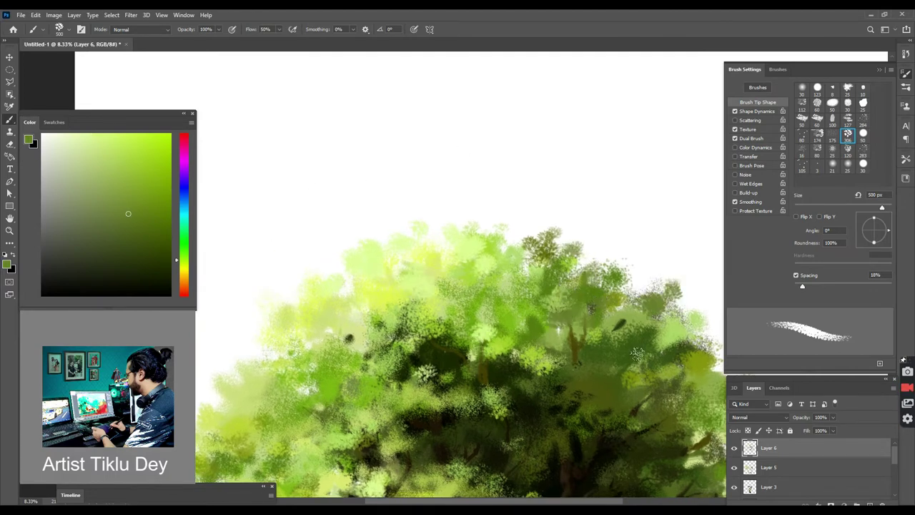
mouse_move(636, 353)
mouse_down()
mouse_move(650, 325)
mouse_move(698, 328)
mouse_up()
- Dab more muted green leaves along the right and lower right edges of the crown
key(ctrl+minus)
drag(471, 379, 432, 275)
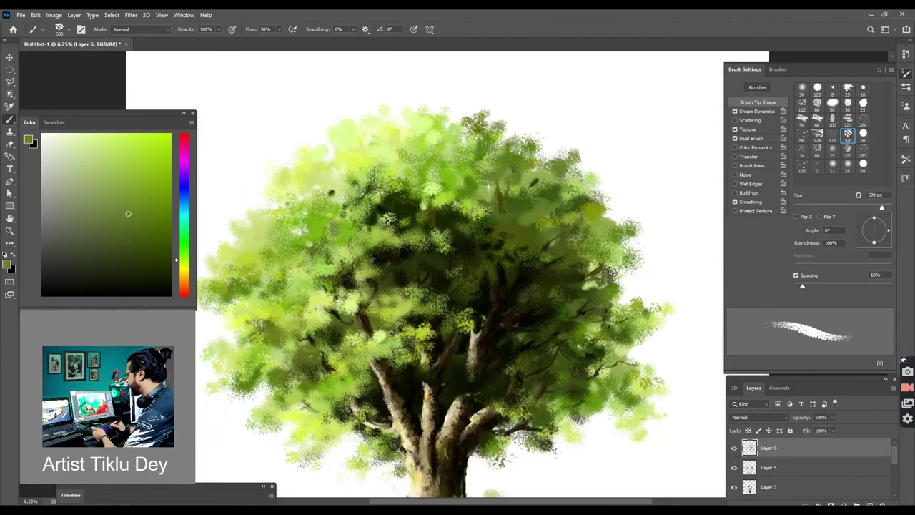
drag(652, 339, 662, 330)
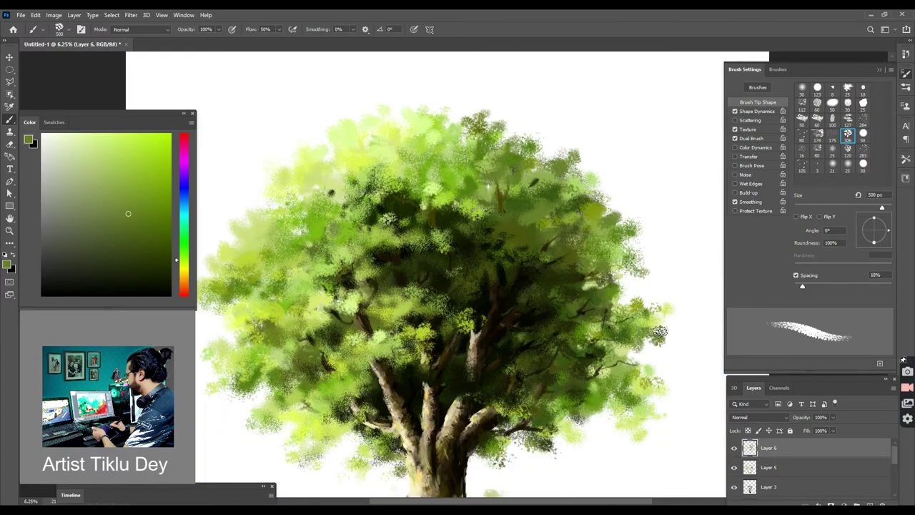
drag(662, 406, 649, 399)
mouse_move(593, 417)
mouse_down()
mouse_move(613, 418)
mouse_move(614, 429)
mouse_up()
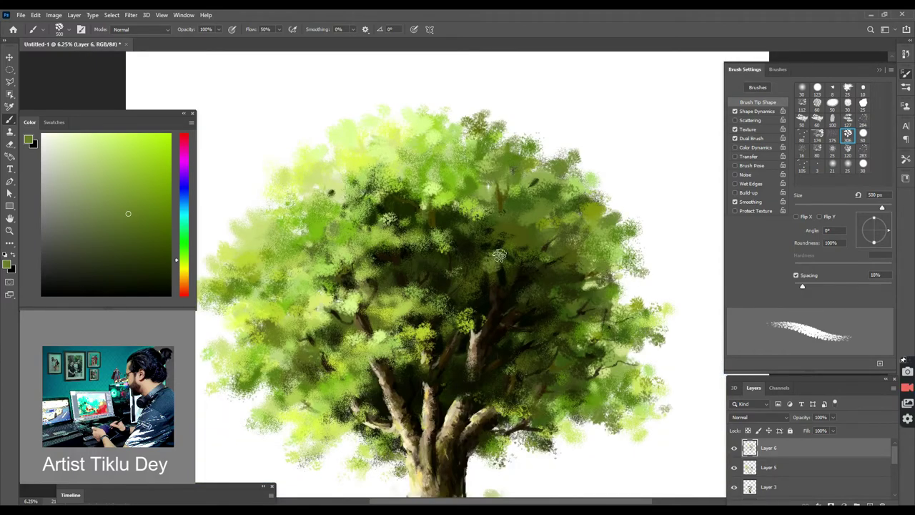
- Pick a light yellow-green and dab leaf highlights over the left centre of the crown
click(118, 146)
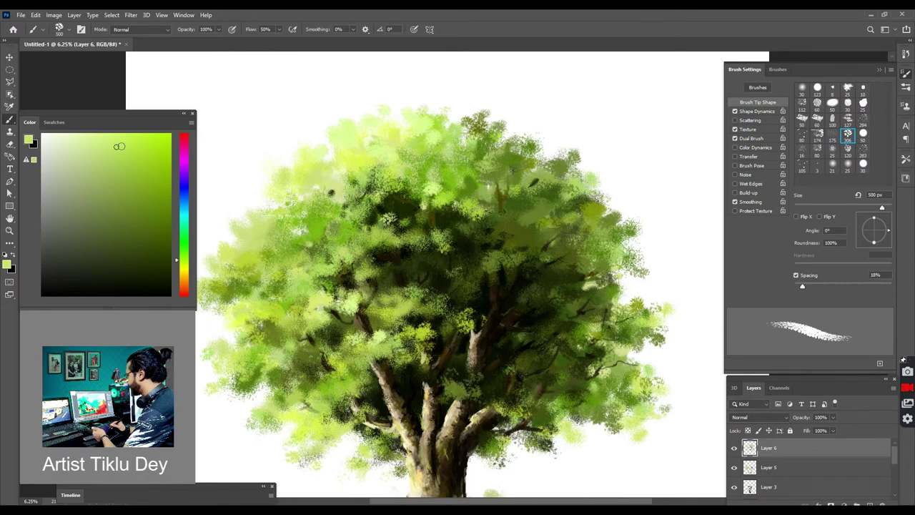
mouse_move(399, 302)
mouse_down()
mouse_move(392, 285)
mouse_move(391, 301)
mouse_up()
drag(408, 275, 416, 281)
drag(367, 313, 378, 316)
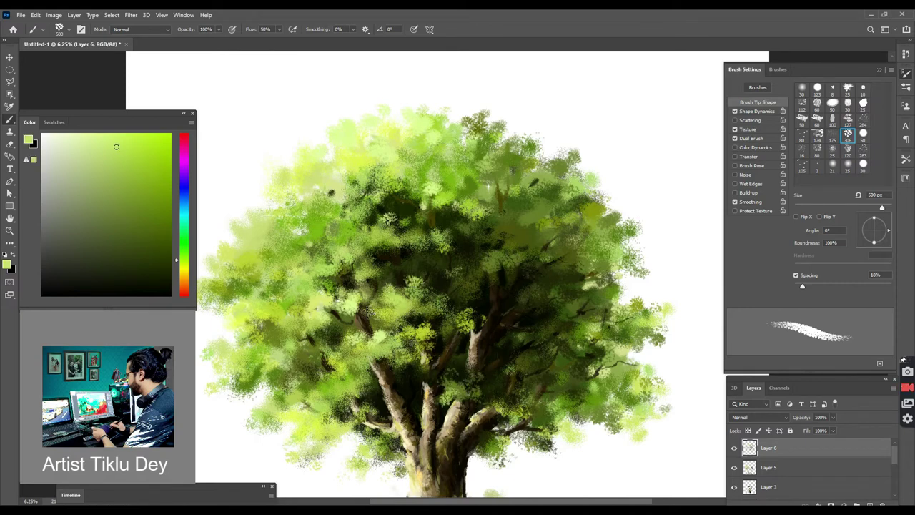
- Dab a light leaf highlight at the crown's centre, then sample a dark green and dab shadowed leaves down its right side
drag(442, 271, 465, 263)
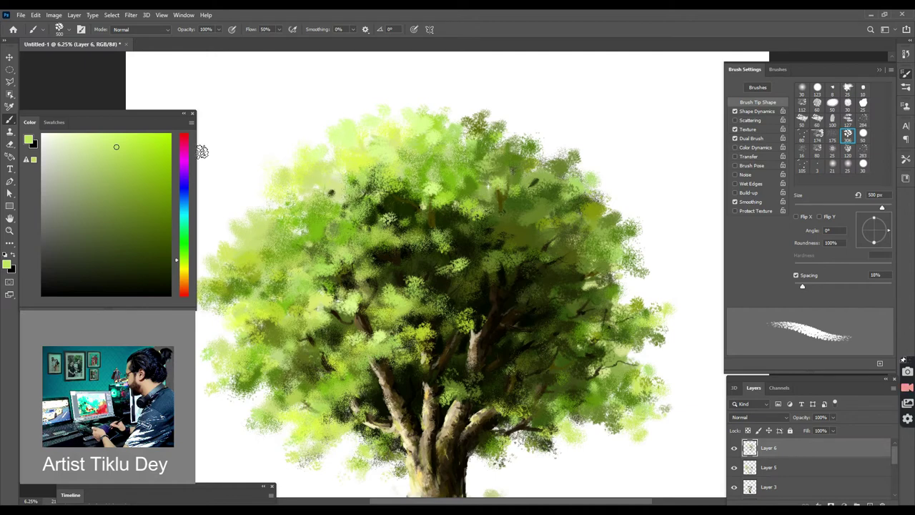
alt+click(496, 197)
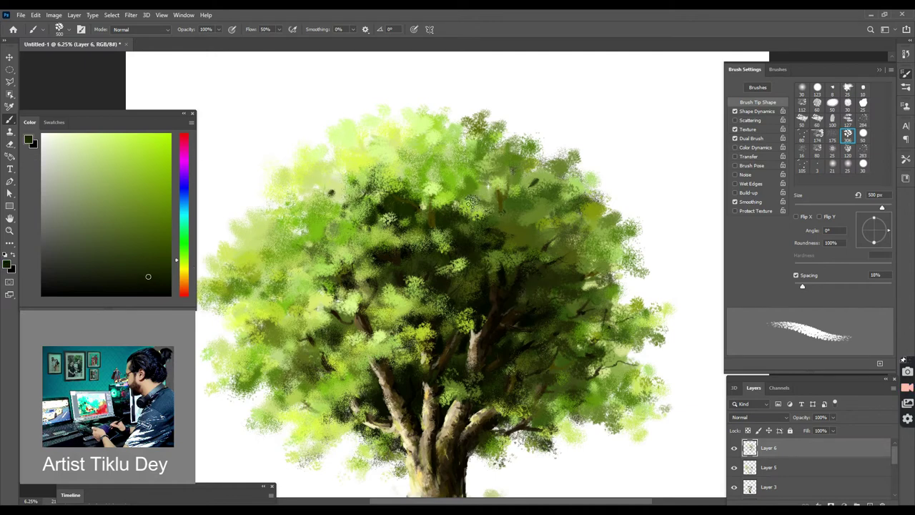
drag(590, 387, 565, 396)
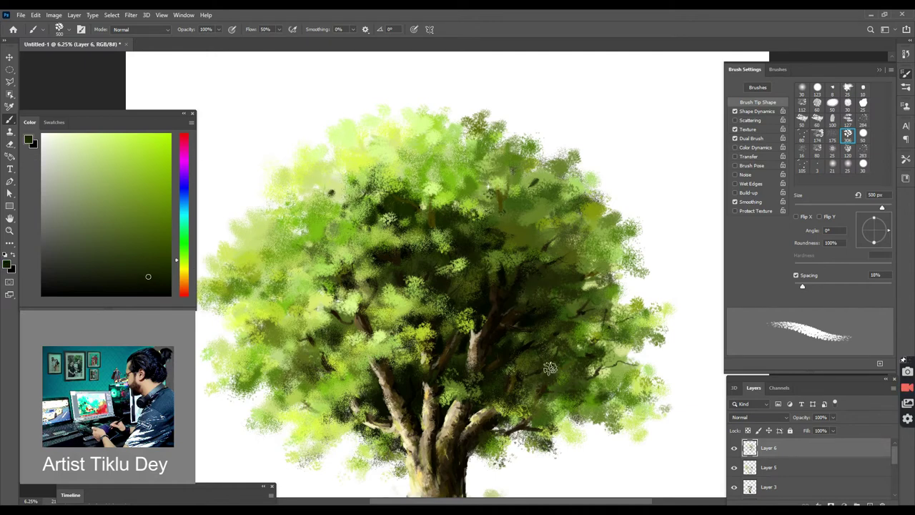
drag(584, 346, 574, 357)
drag(600, 257, 576, 269)
mouse_move(587, 224)
mouse_down()
mouse_move(557, 242)
mouse_move(604, 258)
mouse_up()
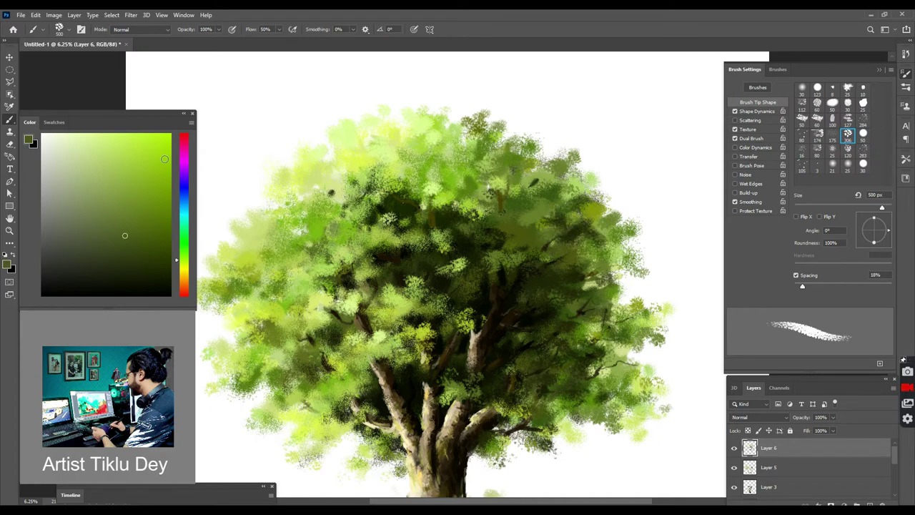
- Sample olive and dark greens from the foliage and dab dark leaves along the crown's upper right edge
alt+click(585, 235)
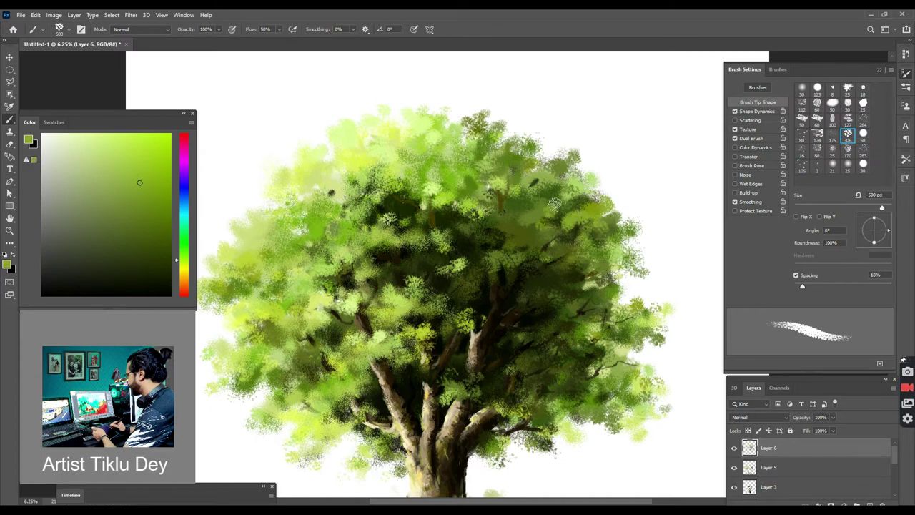
alt+click(588, 313)
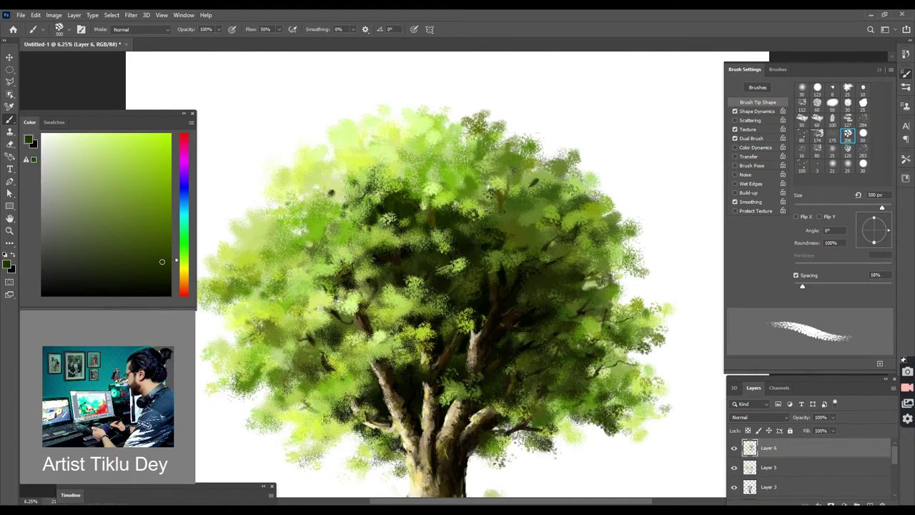
drag(628, 210, 607, 206)
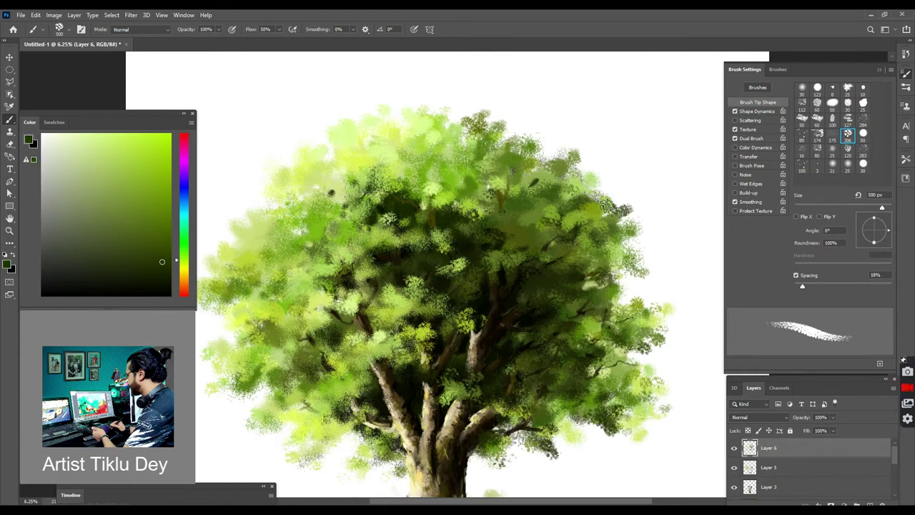
- Sample pale yellow-greens and extend the crown's top and right edges with light leaves
alt+click(500, 227)
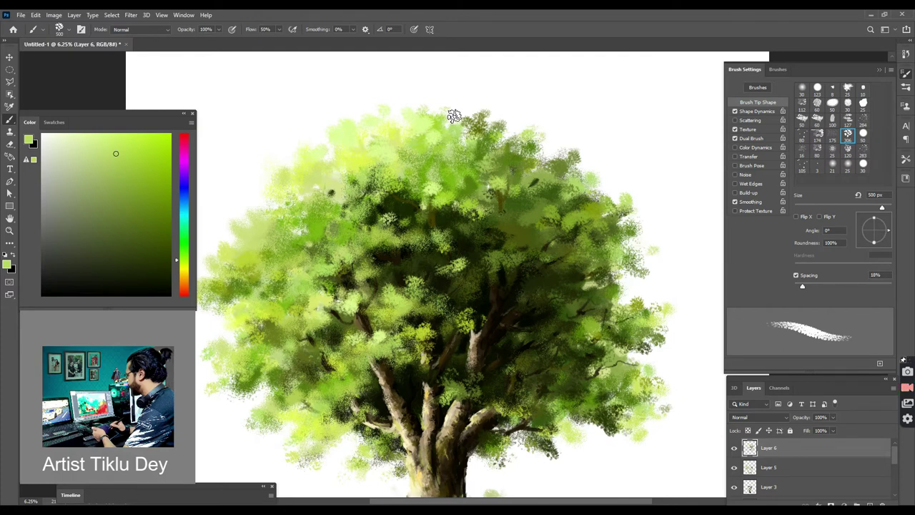
drag(454, 116, 523, 112)
alt+click(239, 214)
mouse_move(447, 103)
mouse_down()
mouse_move(482, 106)
mouse_move(564, 147)
mouse_move(553, 133)
mouse_move(569, 109)
mouse_move(575, 153)
mouse_up()
mouse_move(674, 226)
mouse_down()
mouse_move(638, 242)
mouse_move(648, 254)
mouse_move(541, 154)
mouse_move(555, 102)
mouse_move(604, 196)
mouse_move(637, 208)
mouse_move(580, 276)
mouse_move(611, 258)
mouse_move(573, 215)
mouse_move(495, 202)
mouse_move(523, 217)
mouse_up()
- Pick a dark green and dab shadow leaves along the right edge of the crown
click(145, 238)
click(157, 268)
drag(621, 320, 621, 287)
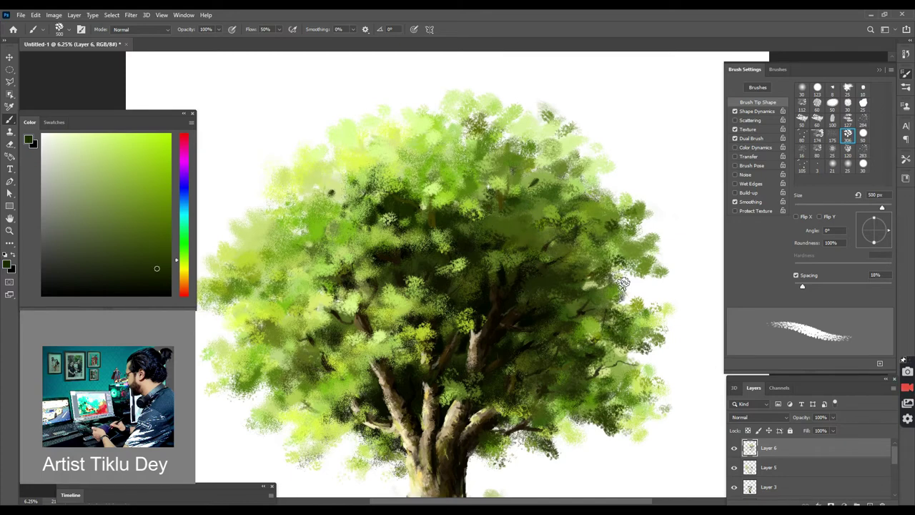
- Sample olive and very dark greens and dab shadow leaves through the upper centre and right centre of the crown
alt+click(504, 249)
key(ctrl+minus)
key(ctrl+minus)
key(ctrl+minus)
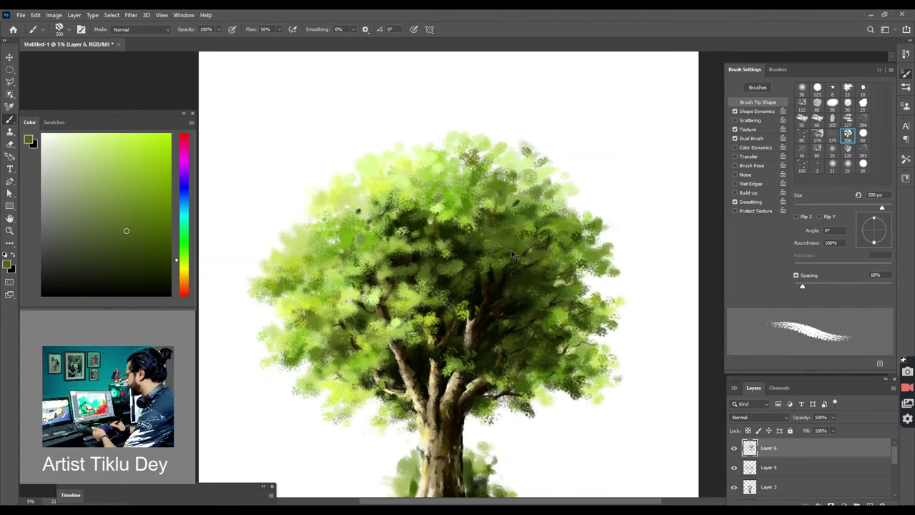
key(ctrl+plus)
key(ctrl+plus)
key(ctrl+plus)
alt+click(451, 194)
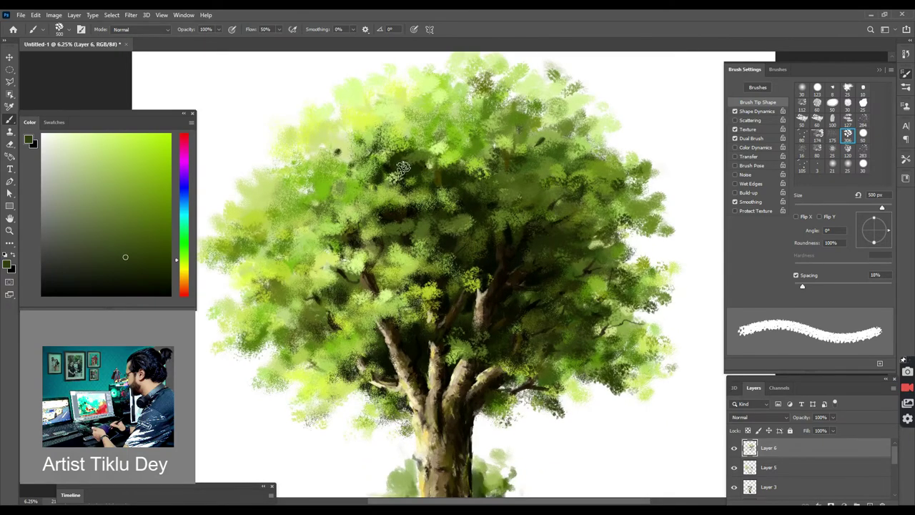
alt+click(536, 295)
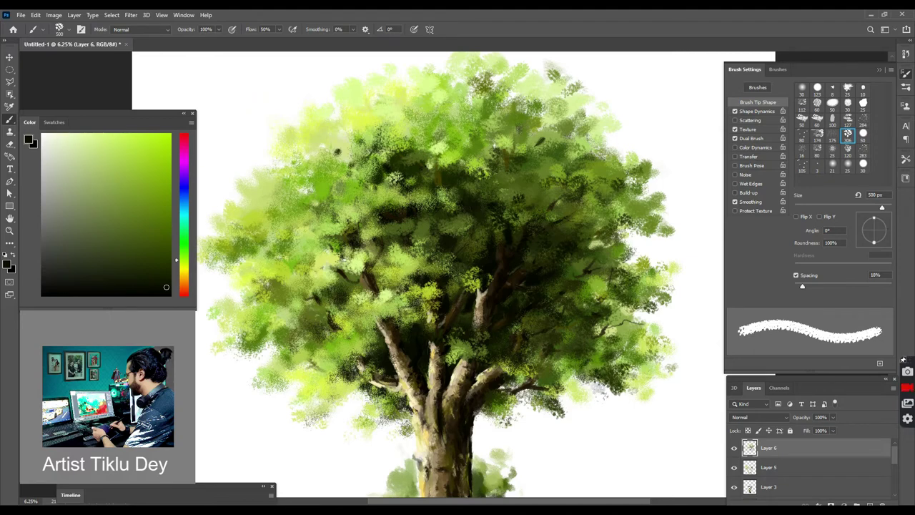
- Pick a bright yellow-green and dab leaf highlights across the crown's upper centre and right of centre
alt+click(211, 246)
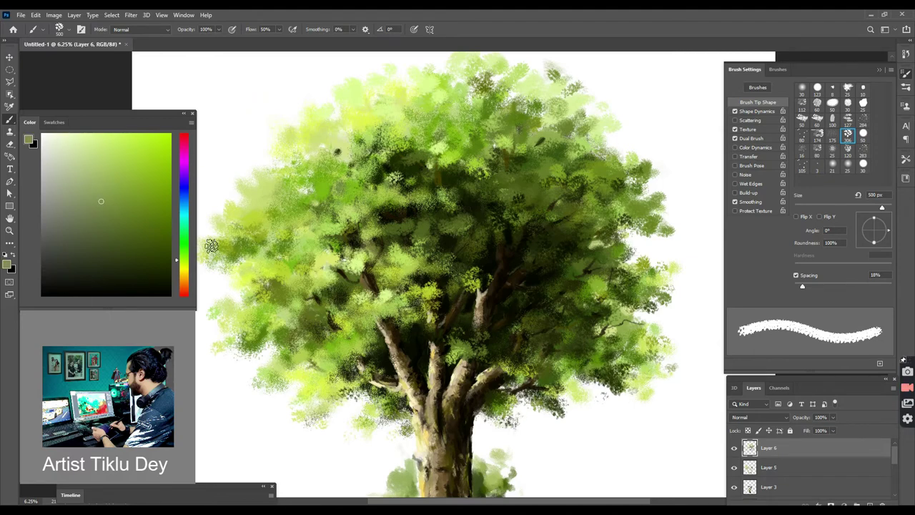
click(140, 137)
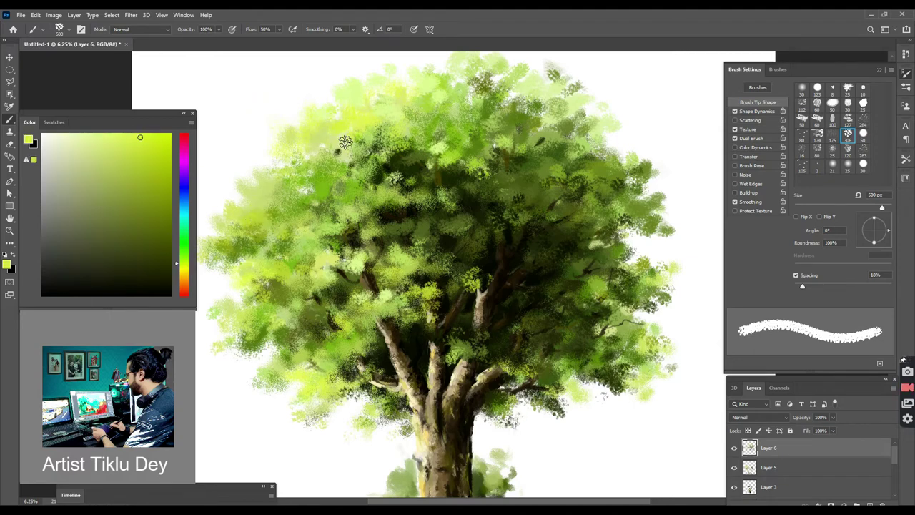
drag(394, 175, 375, 182)
drag(451, 163, 428, 135)
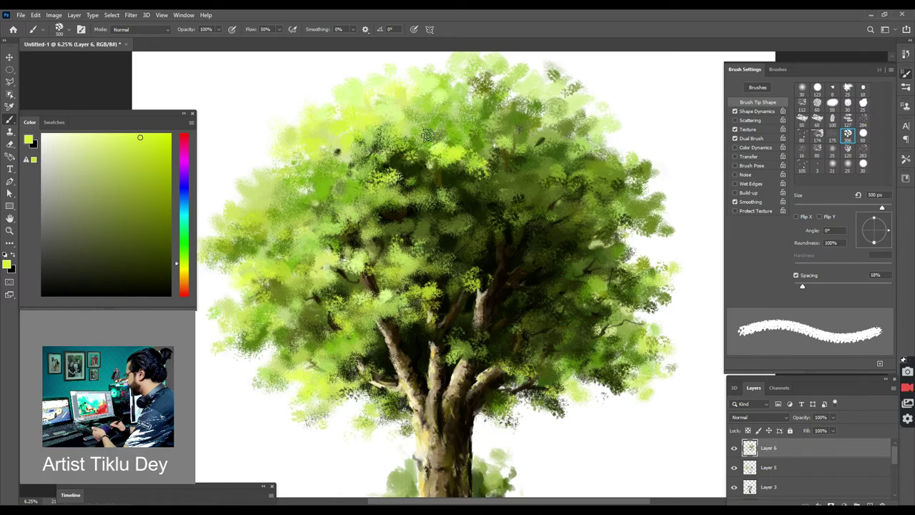
click(541, 214)
- Sample olive greens from the foliage and dab mid-tone leaves over the right side of the crown
alt+click(568, 384)
alt+click(571, 389)
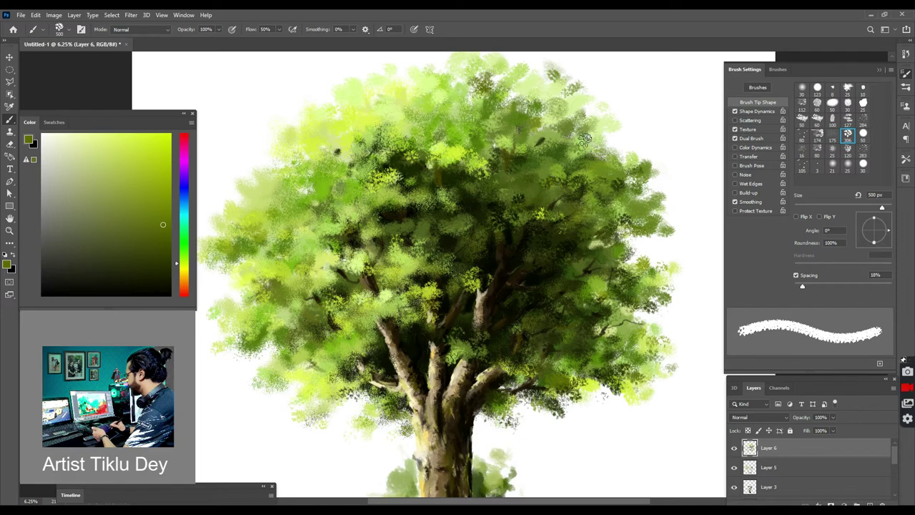
alt+click(680, 394)
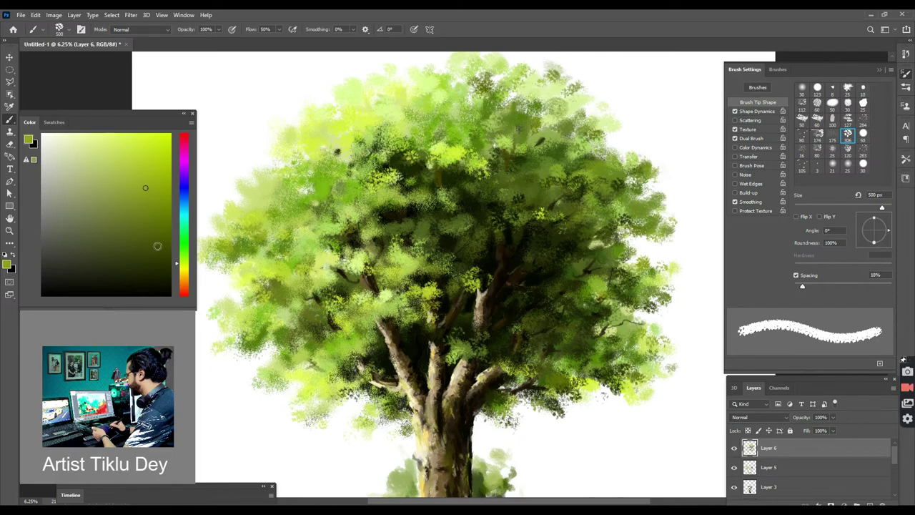
- Pick a very dark green and dab shadow leaves along the crown's lower left underside and left edge
alt+click(494, 398)
click(161, 287)
mouse_move(406, 417)
mouse_down()
mouse_move(364, 420)
mouse_move(356, 398)
mouse_up()
mouse_move(314, 349)
mouse_down()
mouse_move(299, 343)
mouse_move(333, 334)
mouse_up()
mouse_move(279, 294)
mouse_down()
mouse_move(286, 297)
mouse_move(250, 301)
mouse_move(240, 286)
mouse_up()
- Sample olive and dark greens and dab leaves over the left and upper left foliage
alt+click(255, 291)
alt+click(388, 351)
alt+click(256, 298)
alt+click(333, 379)
drag(335, 146, 349, 140)
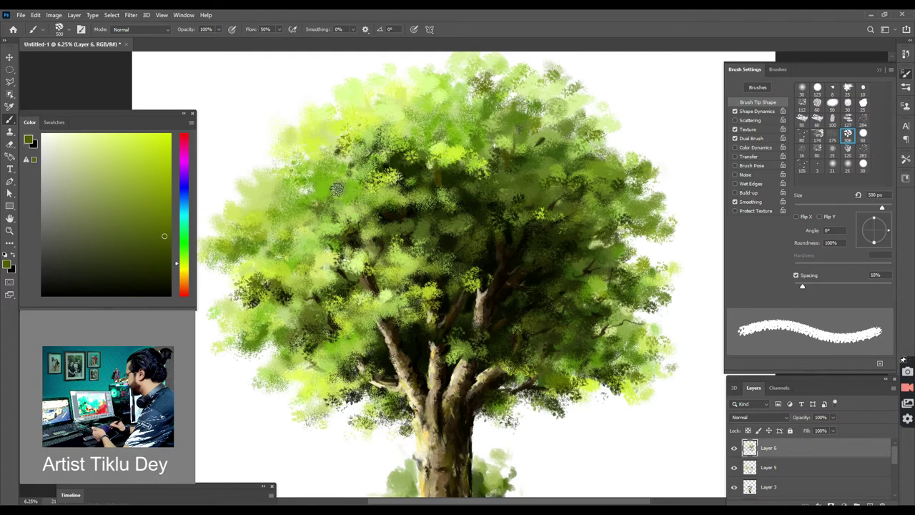
- Pick a light yellow-green and dab leaf highlights over the dark foliage right of the upper branches
click(122, 163)
mouse_move(542, 303)
mouse_down()
mouse_move(587, 300)
mouse_move(560, 328)
mouse_move(524, 307)
mouse_up()
alt+click(559, 328)
alt+click(538, 290)
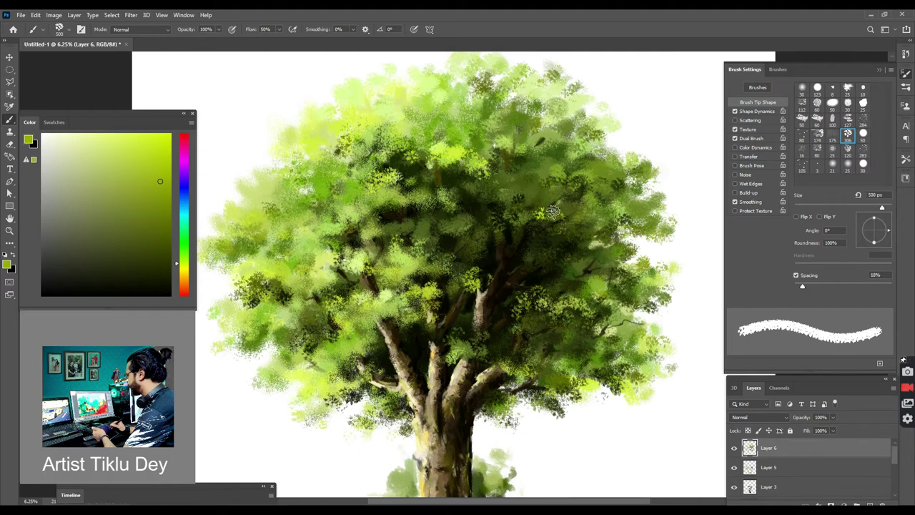
- Pick a pale lemon yellow, raise the brush flow to 86%, and dab highlights over the left centre and upper left foliage
click(185, 265)
click(110, 133)
drag(348, 291, 328, 299)
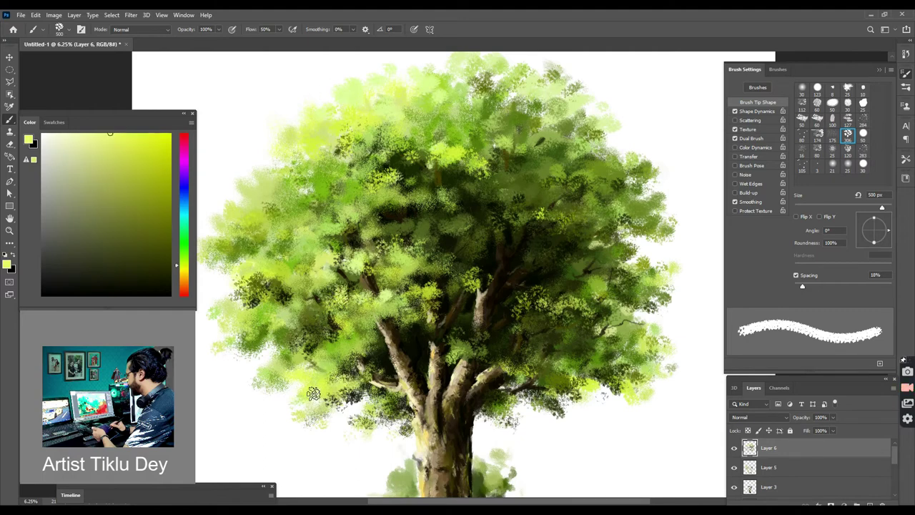
click(279, 30)
drag(258, 41, 273, 40)
drag(350, 117, 346, 147)
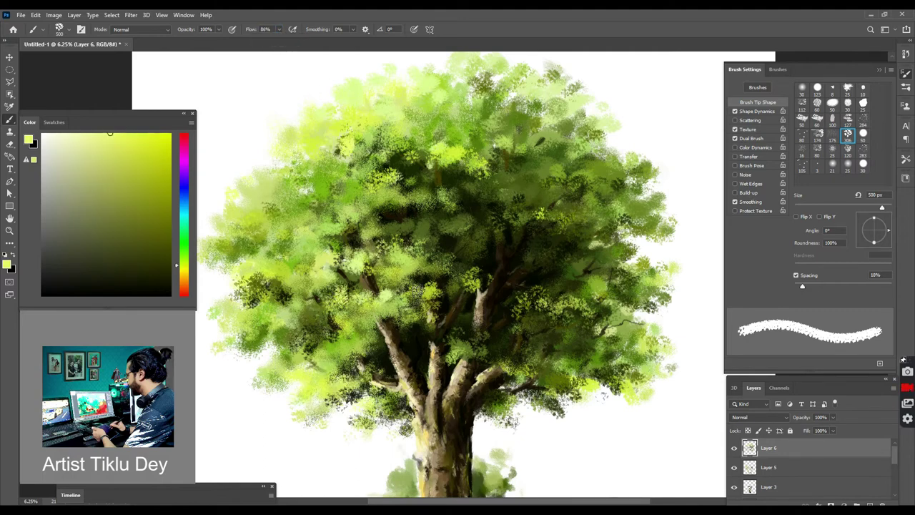
- Lower the brush opacity to 68%, sample a dark green, and dab shadow leaves across the crown's centre and left centre
click(219, 30)
drag(219, 40, 204, 41)
alt+click(624, 297)
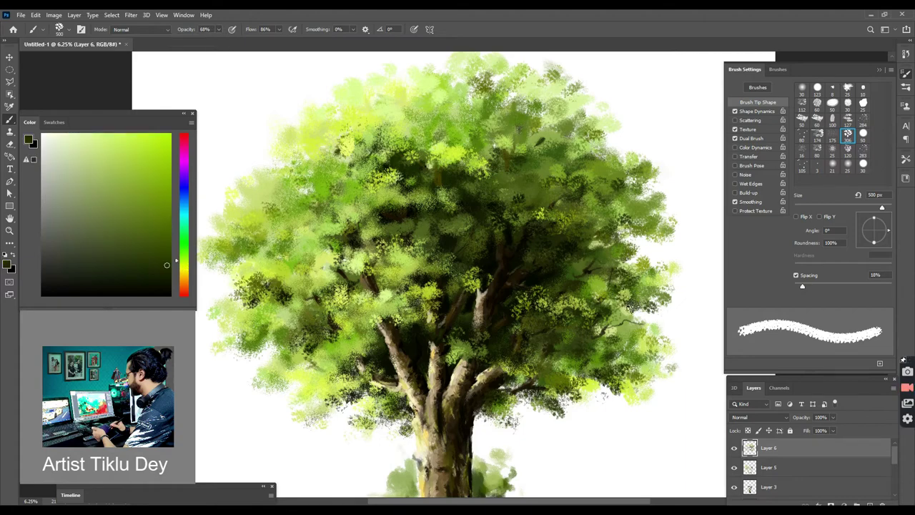
drag(498, 146, 535, 150)
click(415, 325)
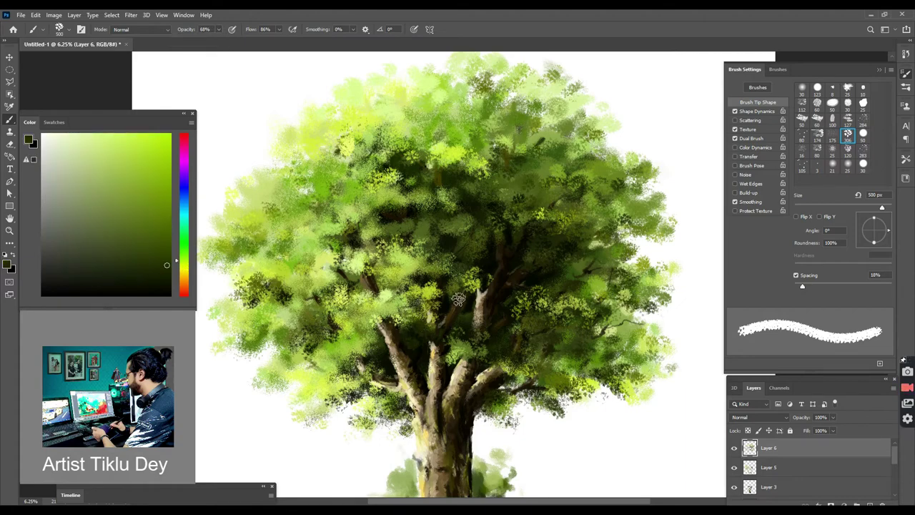
click(458, 290)
click(365, 196)
drag(367, 201, 339, 204)
click(353, 278)
- Switch to the Mixer Brush with Kyle's foliage concept brush at 306 px and dab dark leaves under the right branches
key(ctrl+minus)
key(ctrl+minus)
key(ctrl+minus)
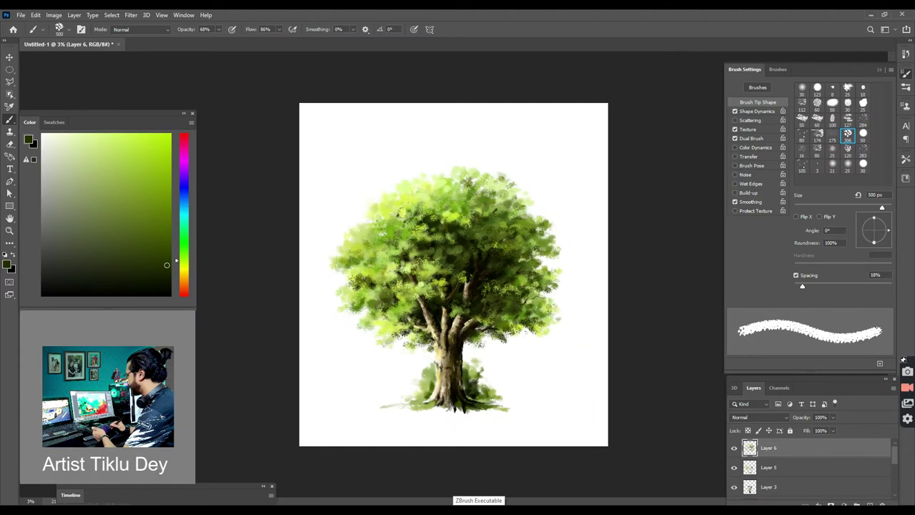
key(ctrl+plus)
key(ctrl+plus)
key(ctrl+plus)
drag(494, 358, 519, 242)
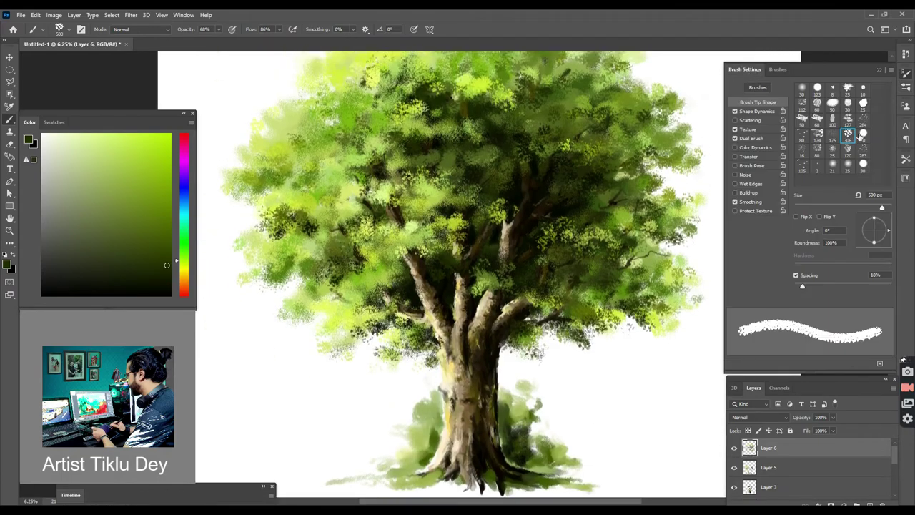
click(847, 89)
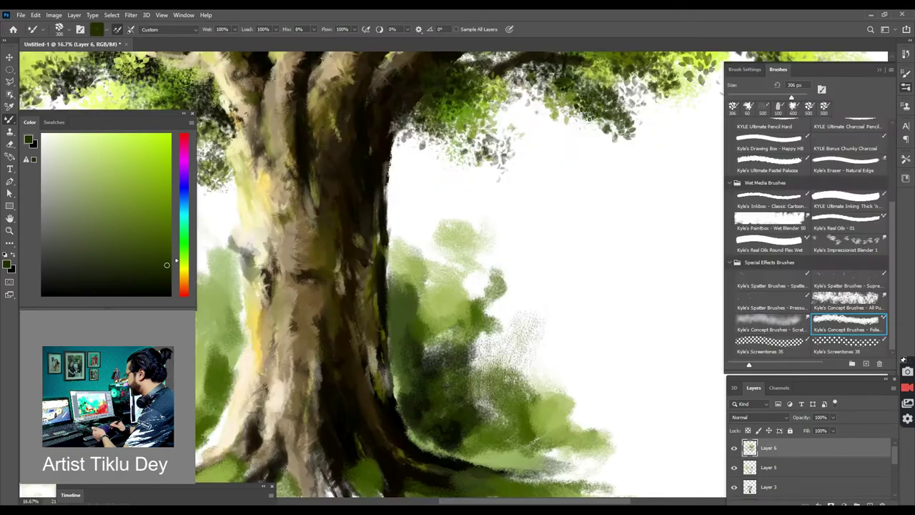
scroll(348, 213, up, 5)
click(356, 303)
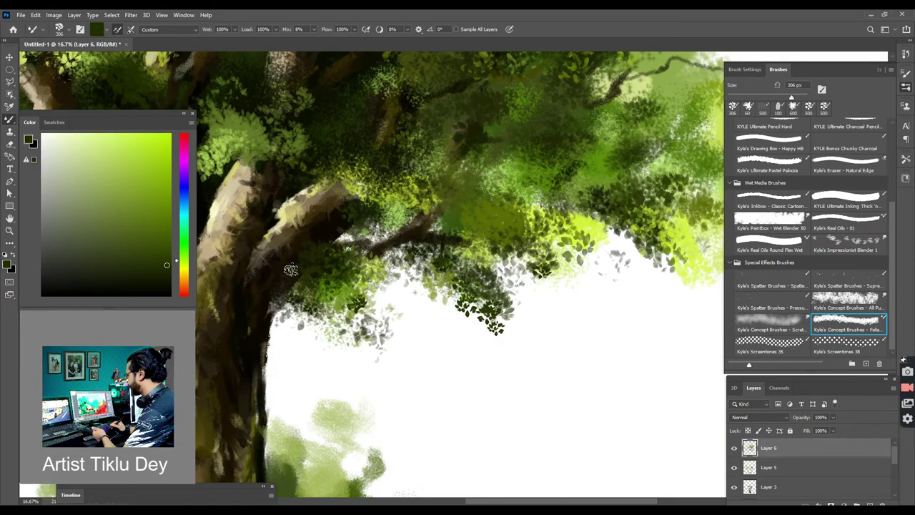
drag(569, 197, 590, 212)
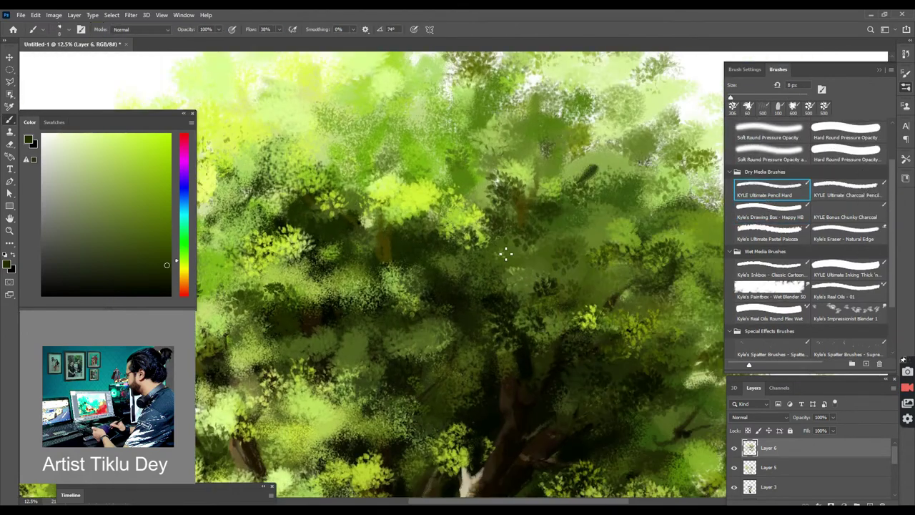
- Pick a dark brown and draw a small branch in the crown's upper foliage with the 8 px KYLE Ultimate Pencil Hard brush
click(184, 290)
drag(185, 289, 184, 281)
click(171, 281)
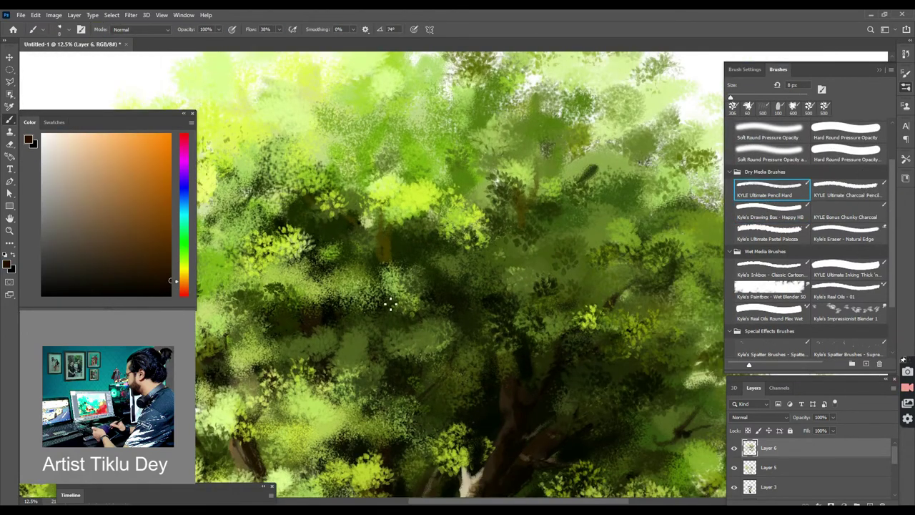
mouse_move(379, 248)
mouse_down()
mouse_move(381, 238)
mouse_move(390, 263)
mouse_up()
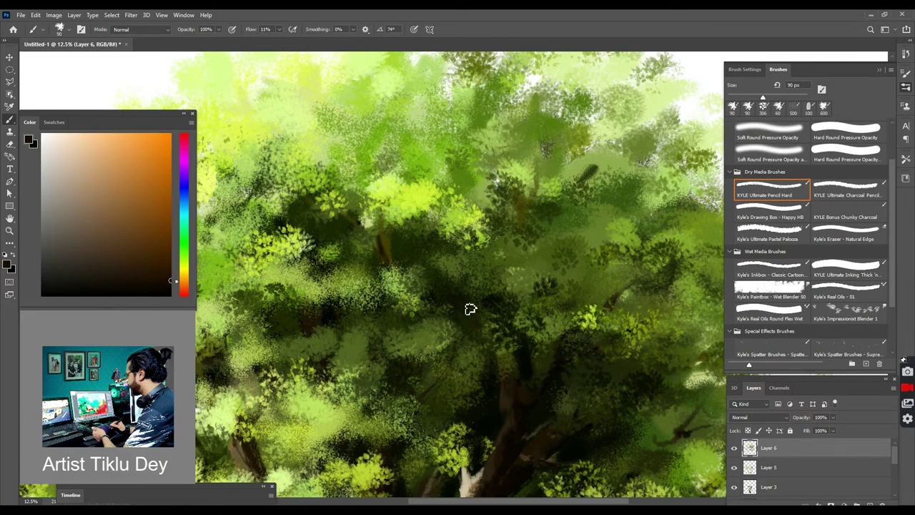
- Paint dark twigs and shading along the right-hand branches with the 90 px brush at 11% flow
drag(509, 180, 529, 252)
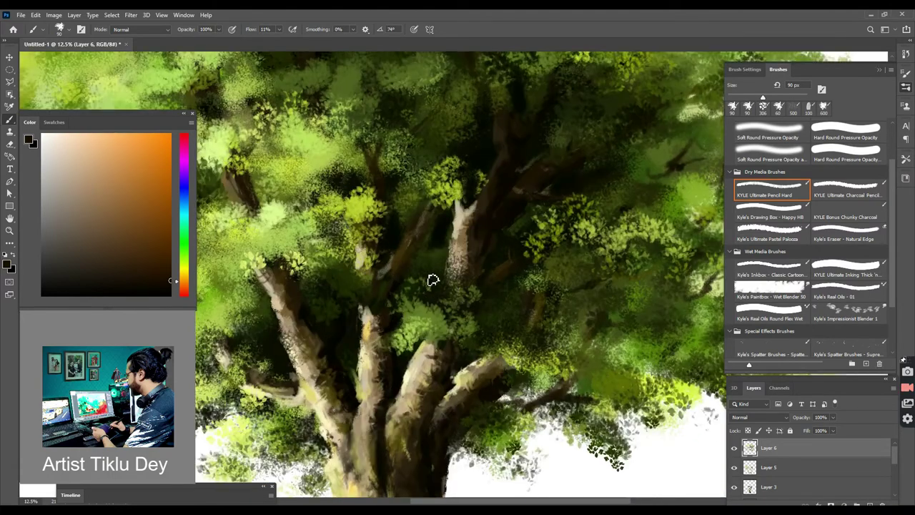
drag(510, 405, 584, 364)
drag(643, 376, 705, 396)
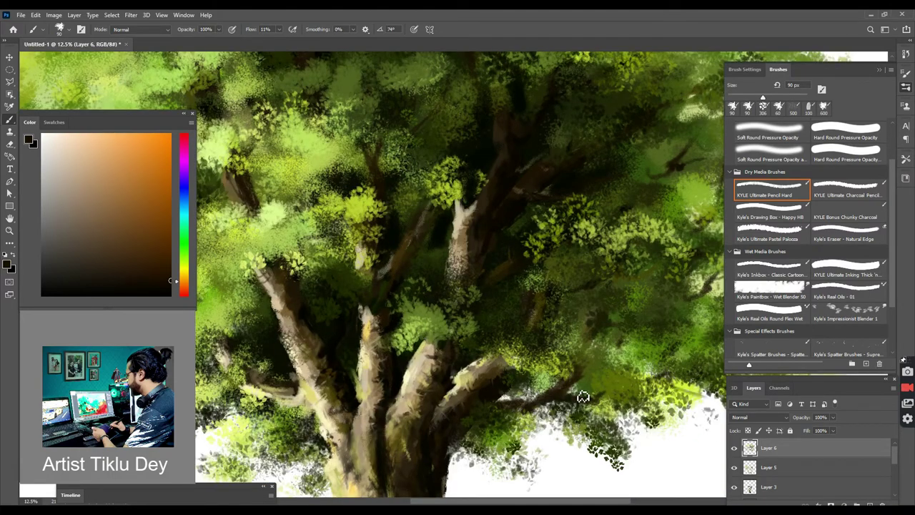
drag(583, 397, 663, 451)
drag(453, 392, 480, 373)
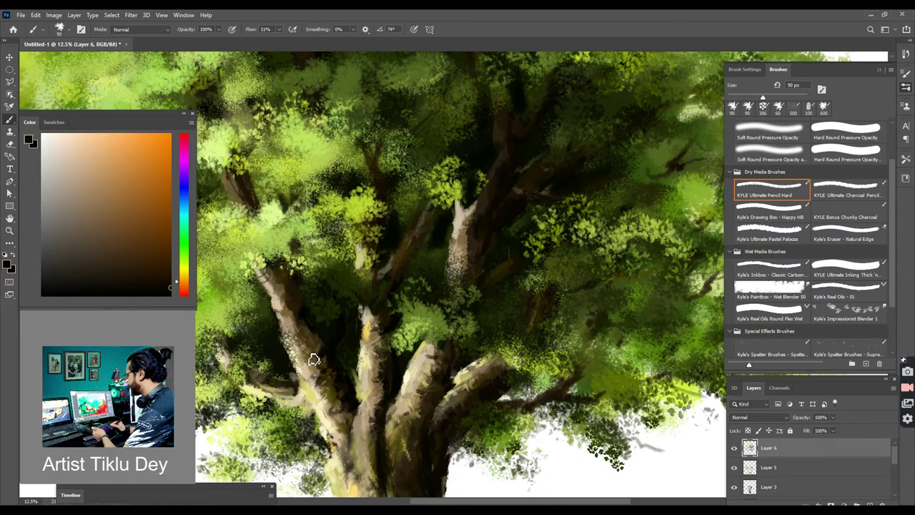
- Shade the left main branch and its side branch with near-black strokes
mouse_move(314, 359)
mouse_down()
mouse_move(294, 374)
mouse_move(322, 385)
mouse_move(341, 444)
mouse_up()
drag(298, 408, 247, 392)
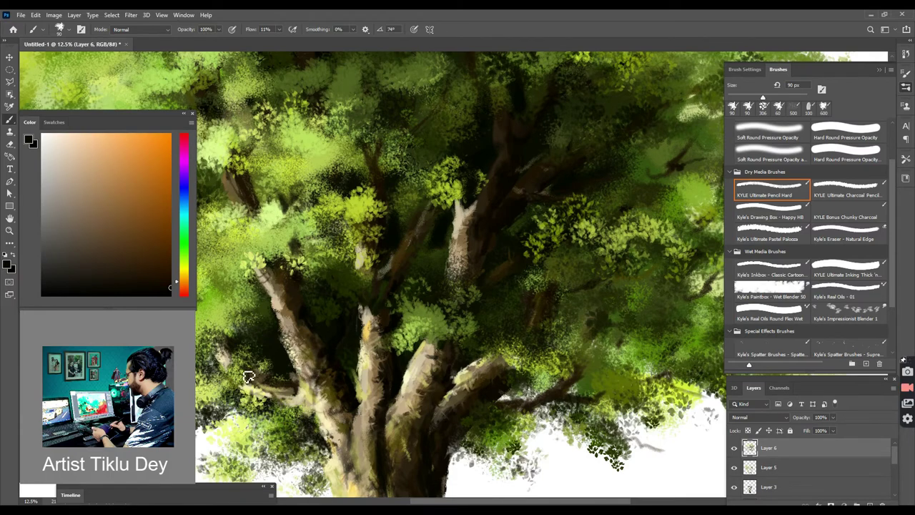
- Raise the brush flow to 60% and darken the trunk's right and left edges with near-black strokes
click(93, 187)
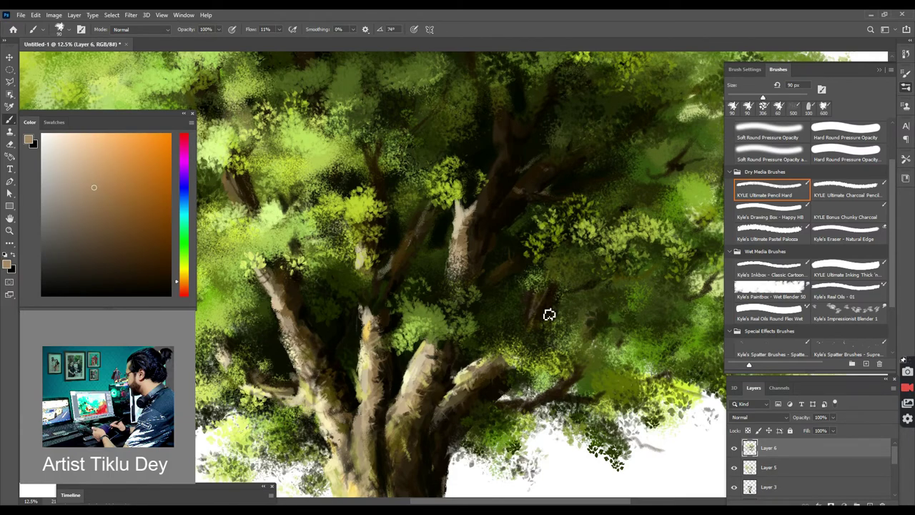
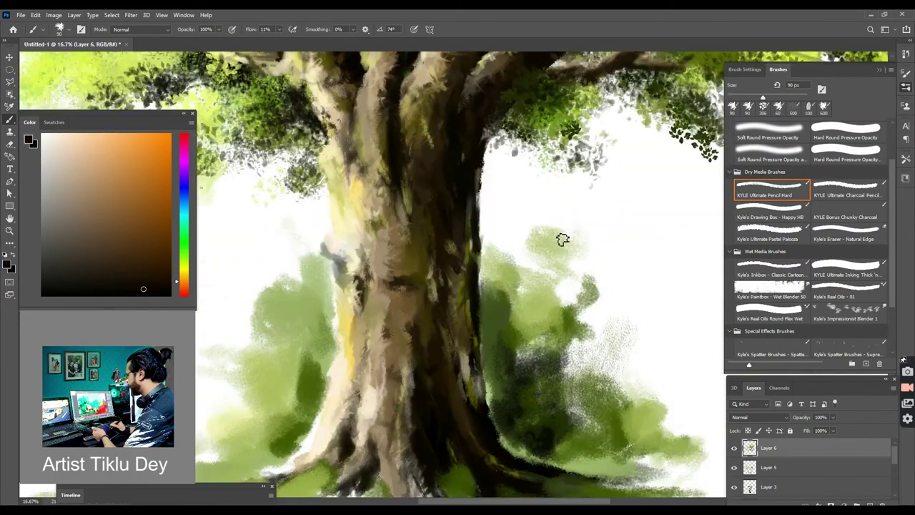
click(278, 29)
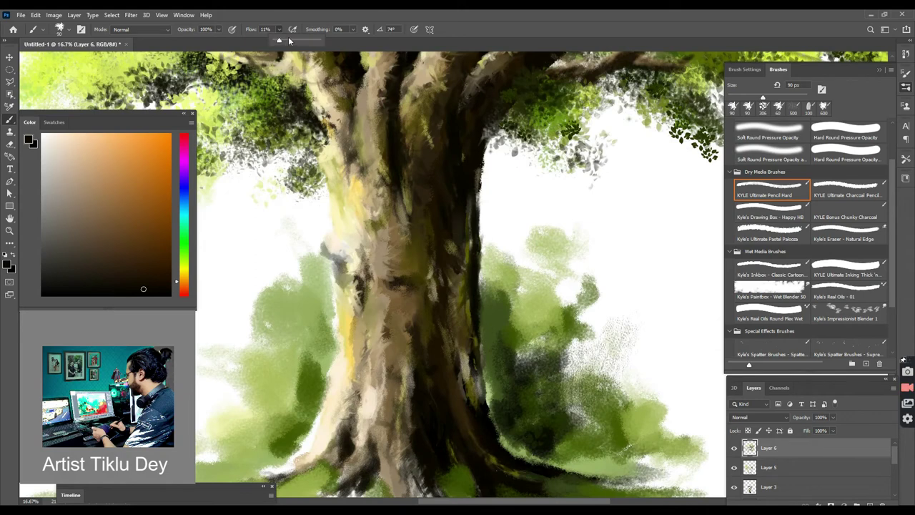
click(486, 350)
drag(484, 337, 487, 411)
drag(479, 221, 481, 185)
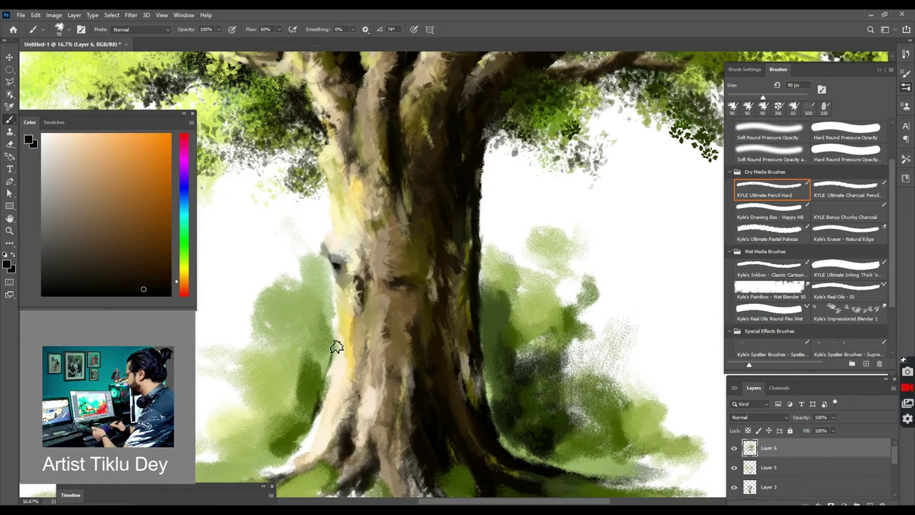
mouse_move(323, 177)
mouse_down()
mouse_move(337, 195)
mouse_move(326, 214)
mouse_move(360, 264)
mouse_move(333, 233)
mouse_up()
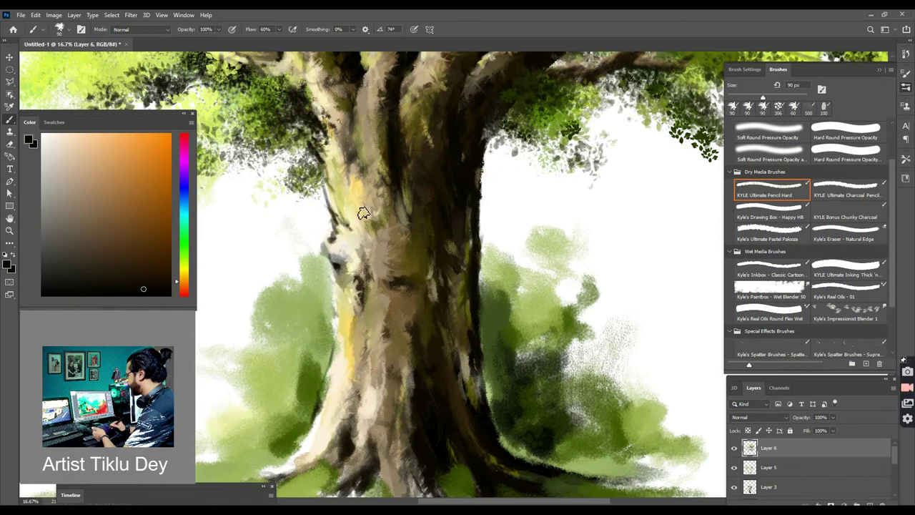
- Sample a pale cream from the bark and highlight the trunk's left edge, undoing the stray stroke on the roots
alt+click(350, 249)
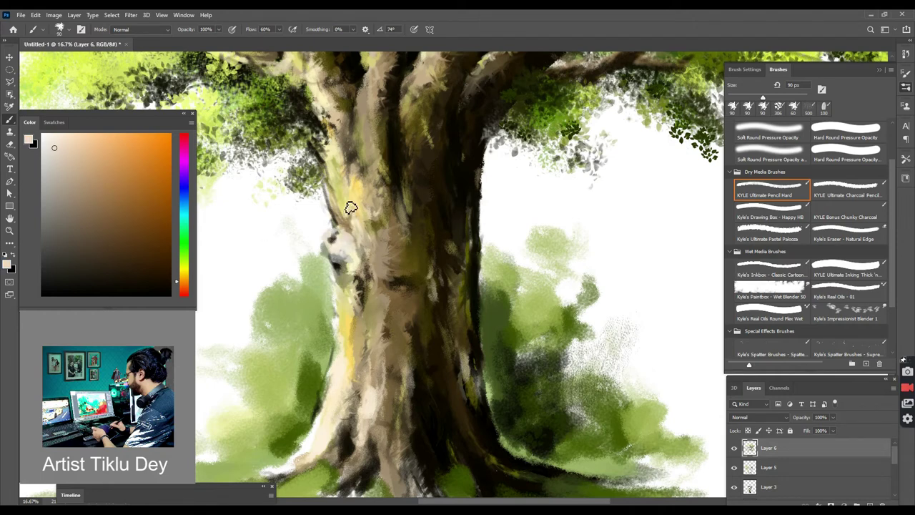
key(ctrl+z)
drag(333, 288, 337, 332)
drag(335, 270, 333, 326)
drag(339, 333, 334, 367)
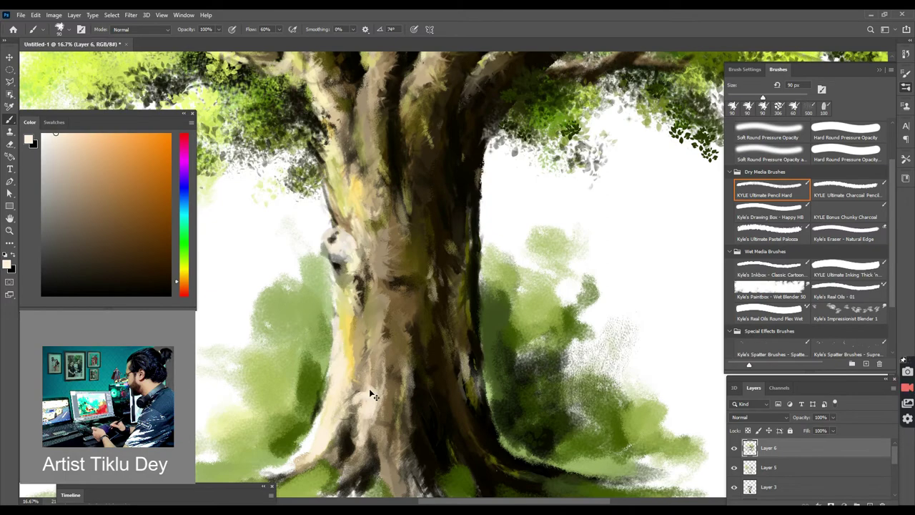
drag(350, 439, 334, 463)
key(ctrl+z)
- Switch to Kyle's Ultimate Pastel Palooza at 600 px and paint dark green shadows in the bush and ground right of the trunk
key(ctrl+minus)
click(159, 262)
click(185, 251)
click(161, 217)
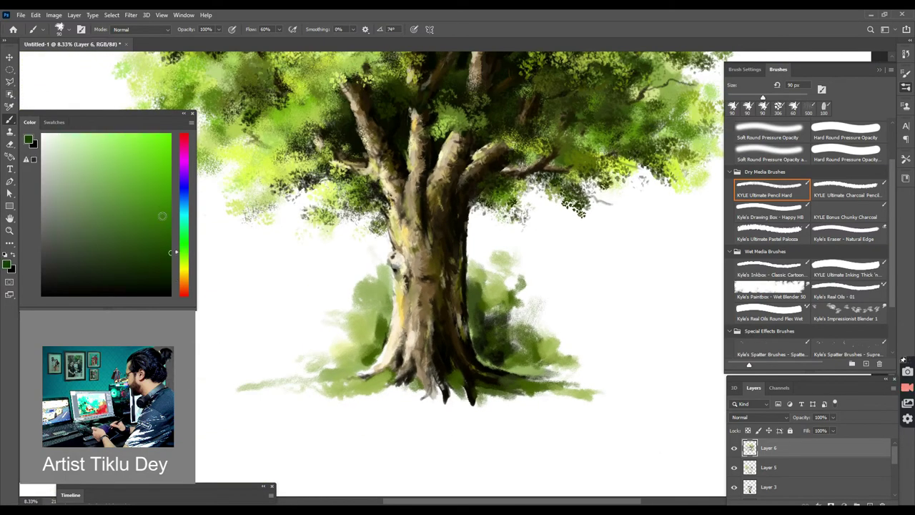
click(184, 258)
click(159, 257)
click(772, 233)
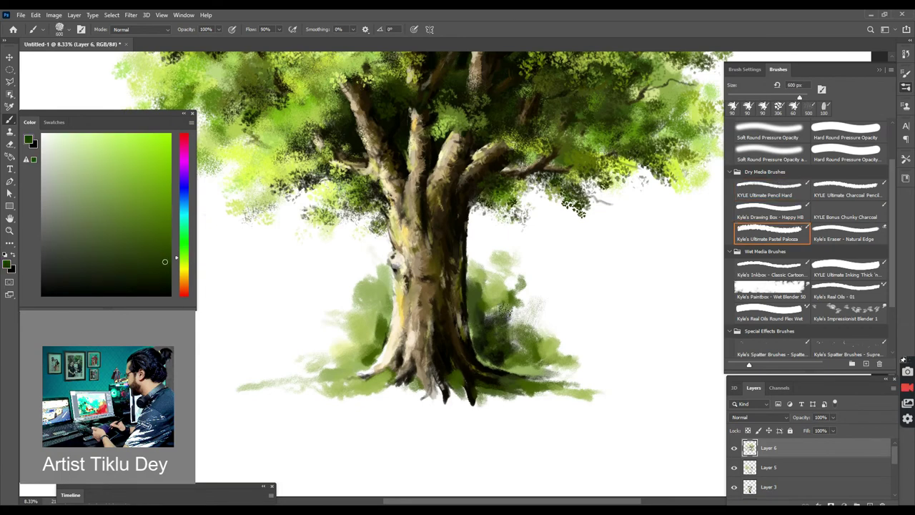
drag(475, 323, 515, 366)
click(166, 285)
mouse_move(476, 342)
mouse_down()
mouse_move(509, 318)
mouse_move(504, 353)
mouse_move(511, 319)
mouse_move(524, 352)
mouse_move(472, 365)
mouse_move(561, 377)
mouse_up()
- Dab mid-green foliage into the bushes on both sides of the trunk
click(141, 201)
drag(527, 319, 525, 333)
drag(552, 326, 539, 344)
click(161, 231)
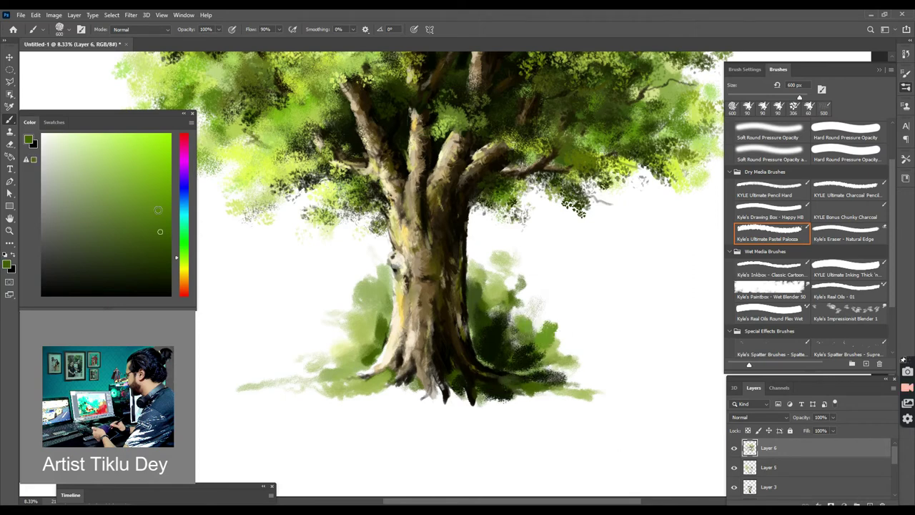
drag(477, 259, 475, 277)
drag(381, 312, 362, 335)
- Paint pale green at 19% flow around the left bush and extend the ground outward on both sides of the tree
click(313, 389)
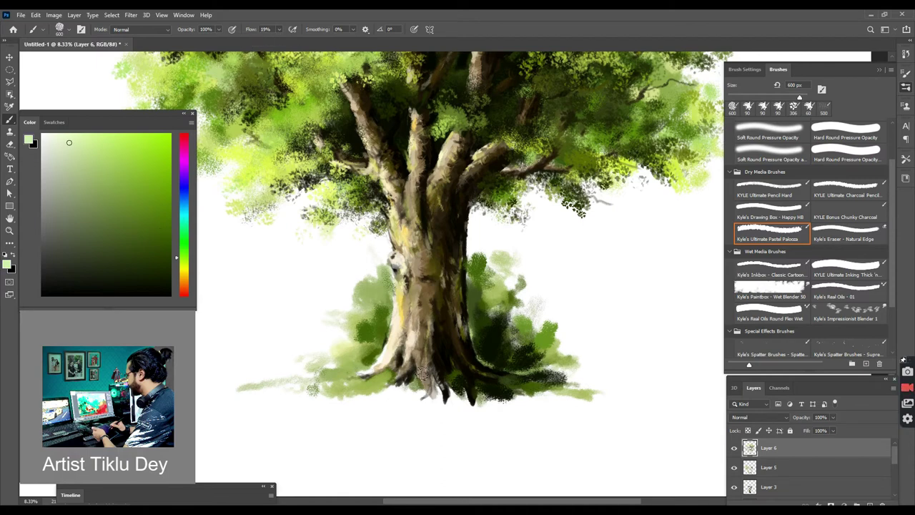
drag(351, 311, 359, 256)
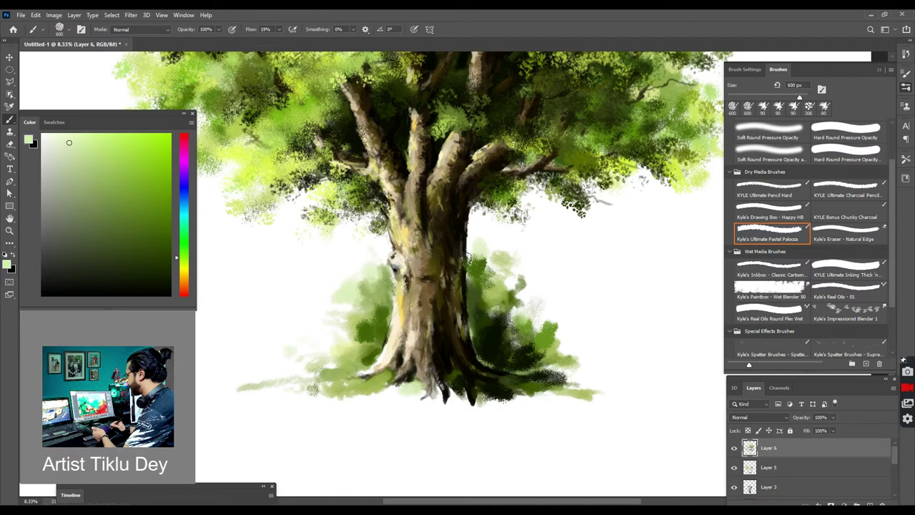
mouse_move(391, 394)
mouse_down()
mouse_move(323, 405)
mouse_move(250, 384)
mouse_move(388, 396)
mouse_up()
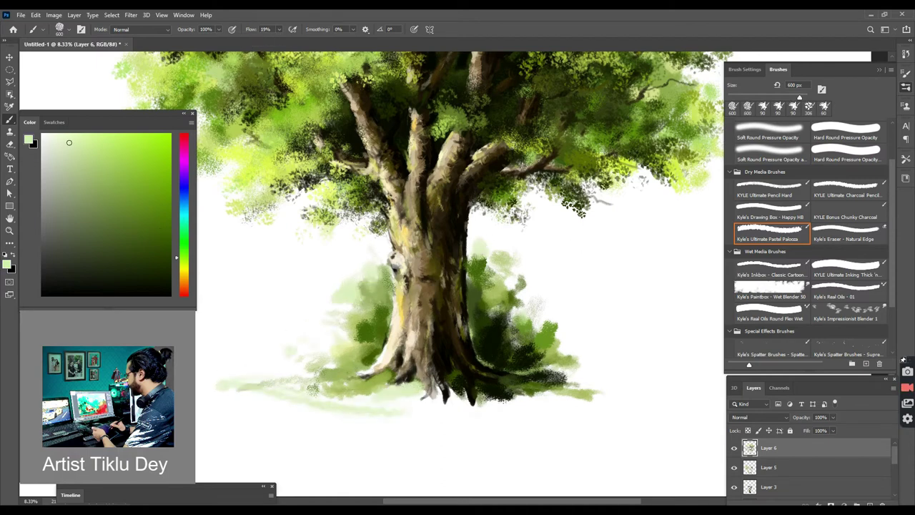
drag(274, 390, 197, 393)
mouse_move(565, 384)
mouse_down()
mouse_move(625, 387)
mouse_move(647, 378)
mouse_up()
- Add a new layer and brush muted dark green shadows across the ground right of the roots
alt+click(541, 367)
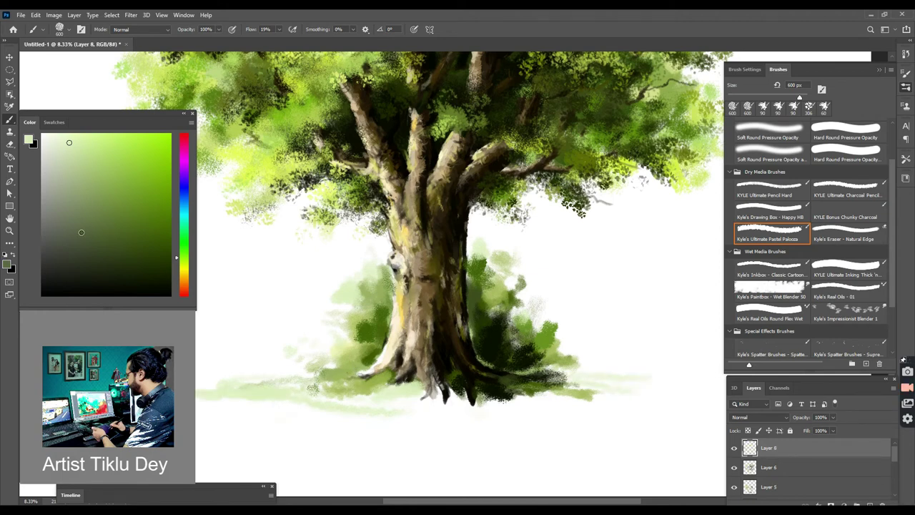
drag(540, 368, 640, 390)
drag(541, 396, 517, 406)
drag(571, 390, 546, 410)
drag(453, 390, 450, 401)
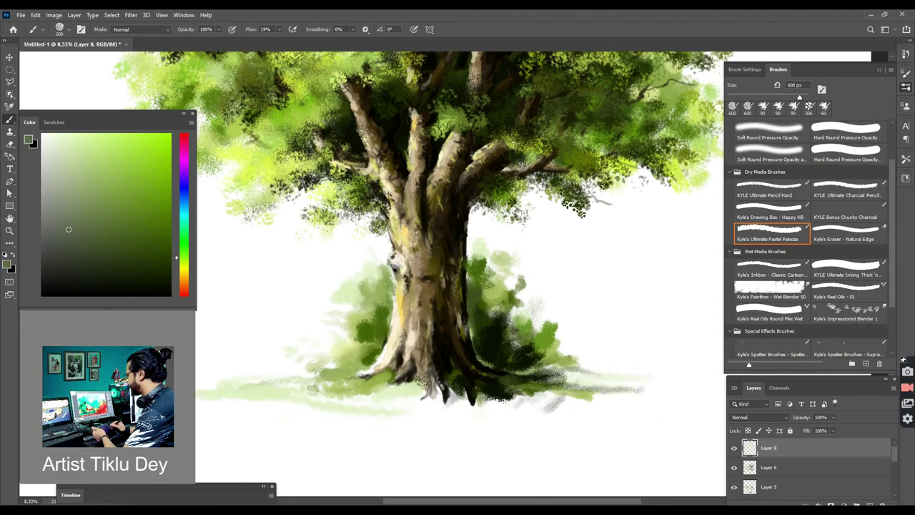
- Pick a light green and soften the outer edges of the right and left bushes
click(88, 154)
drag(550, 363, 586, 354)
drag(307, 381, 306, 368)
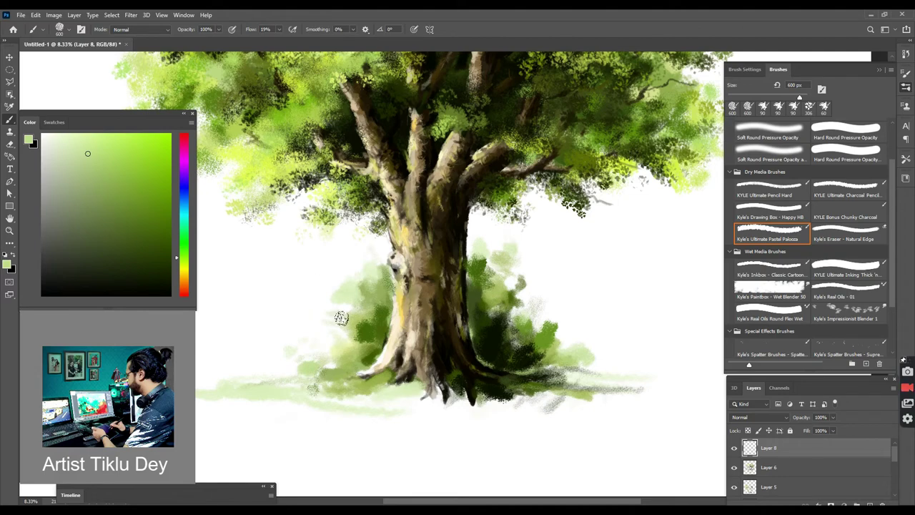
scroll(398, 364, up, 1)
mouse_move(892, 207)
mouse_down()
mouse_move(896, 235)
mouse_move(892, 172)
mouse_up()
click(779, 165)
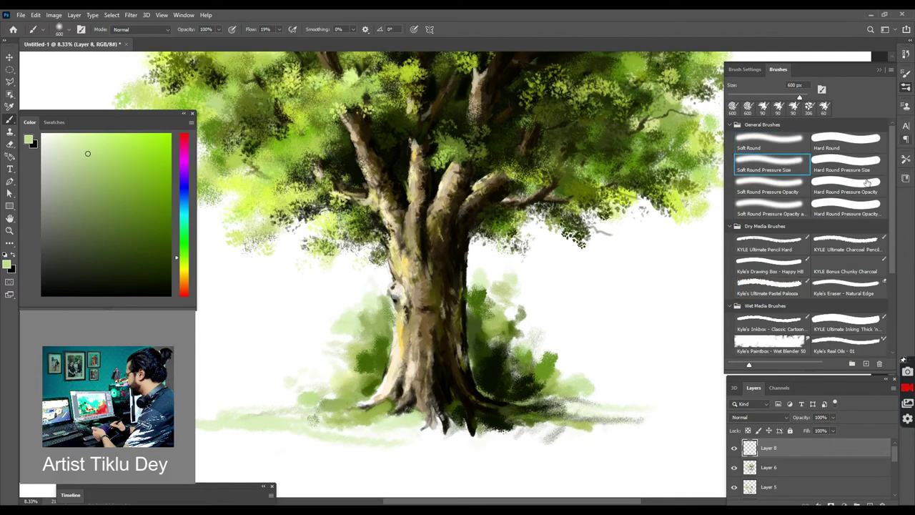
click(849, 208)
click(69, 30)
mouse_move(116, 130)
mouse_down()
mouse_move(129, 140)
mouse_move(119, 120)
mouse_up()
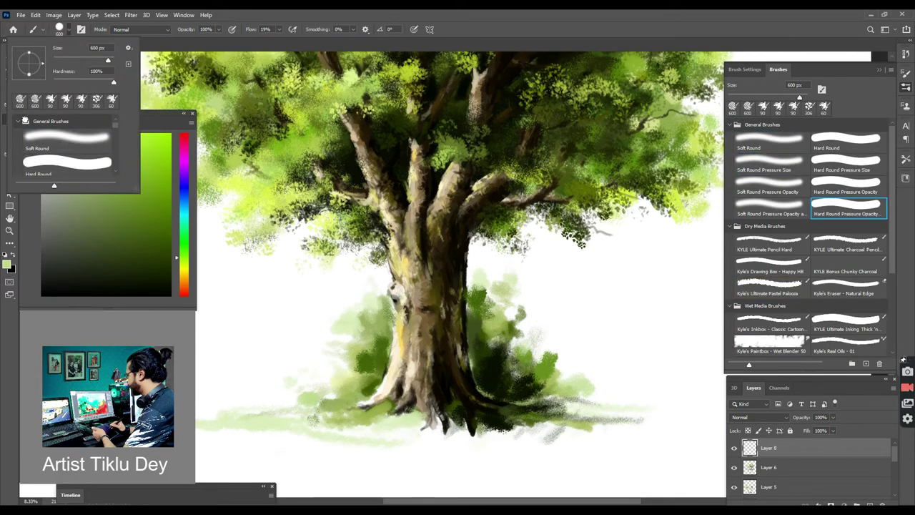
click(25, 120)
key(e)
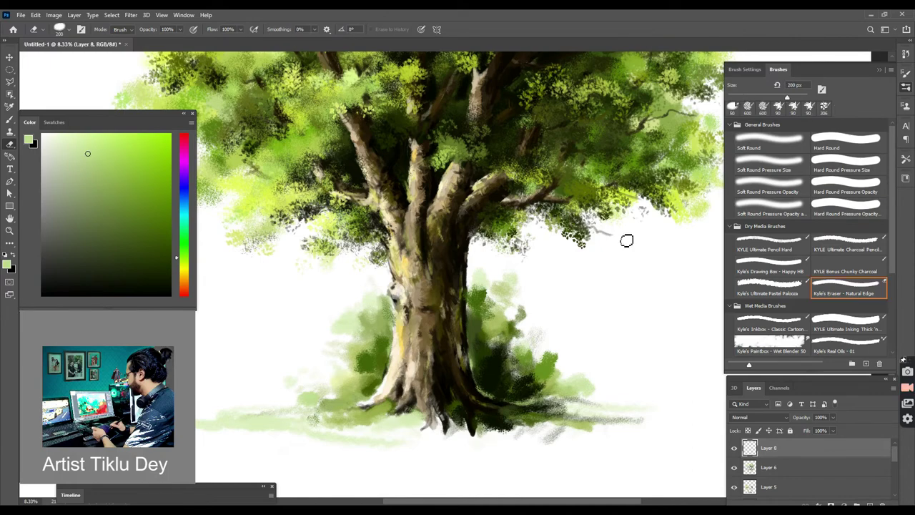
key(b)
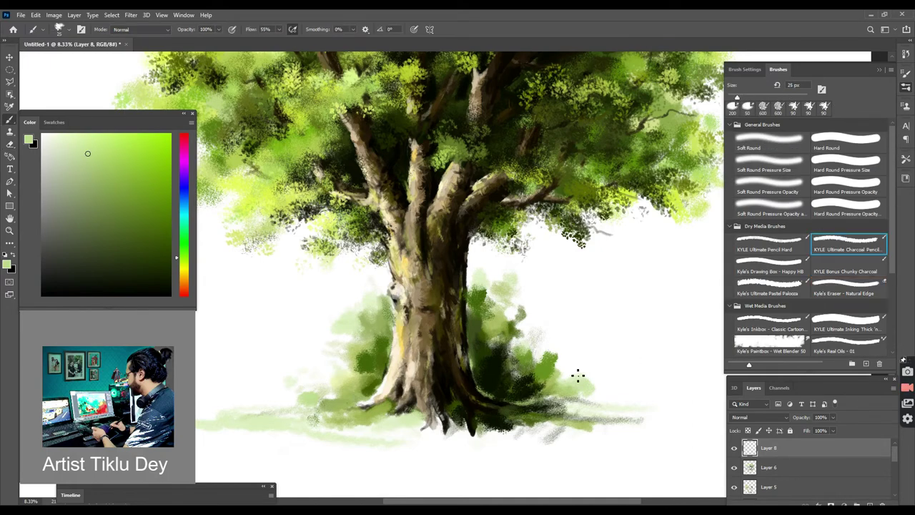
- Use the KYLE Ultimate Charcoal Pencil brush at 500 px and 8% flow to texture the right bush and root grass in dark green
click(280, 30)
drag(280, 43, 259, 43)
alt+click(501, 230)
drag(536, 240, 498, 256)
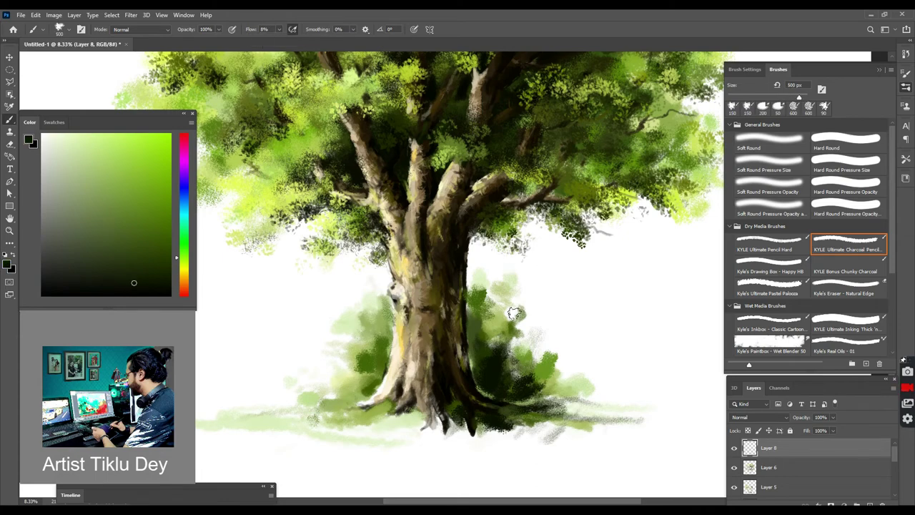
drag(514, 313, 516, 367)
drag(427, 415, 388, 425)
- Pick a dark olive green, try several brush tips and set the streaky 50 px tip to 90 px at a 14° angle
click(110, 254)
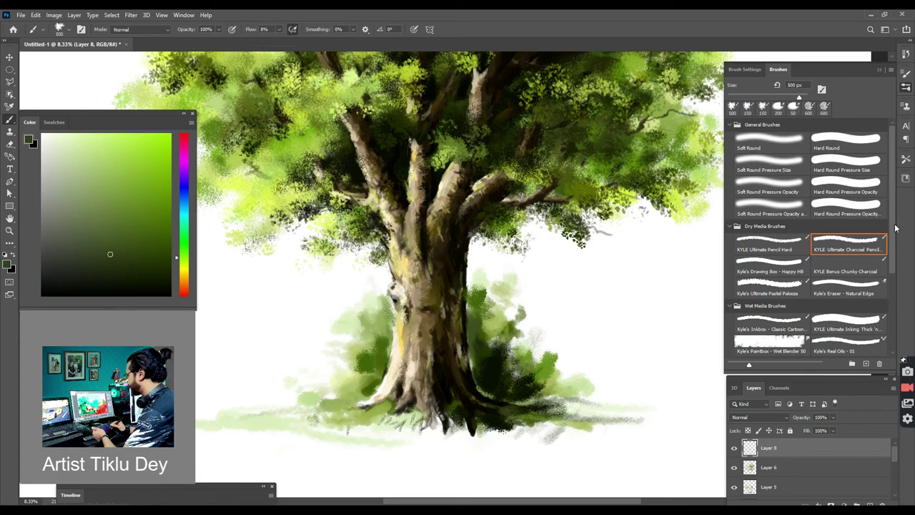
mouse_move(893, 225)
mouse_down()
mouse_move(893, 306)
mouse_move(893, 223)
mouse_up()
drag(749, 364, 748, 364)
click(905, 74)
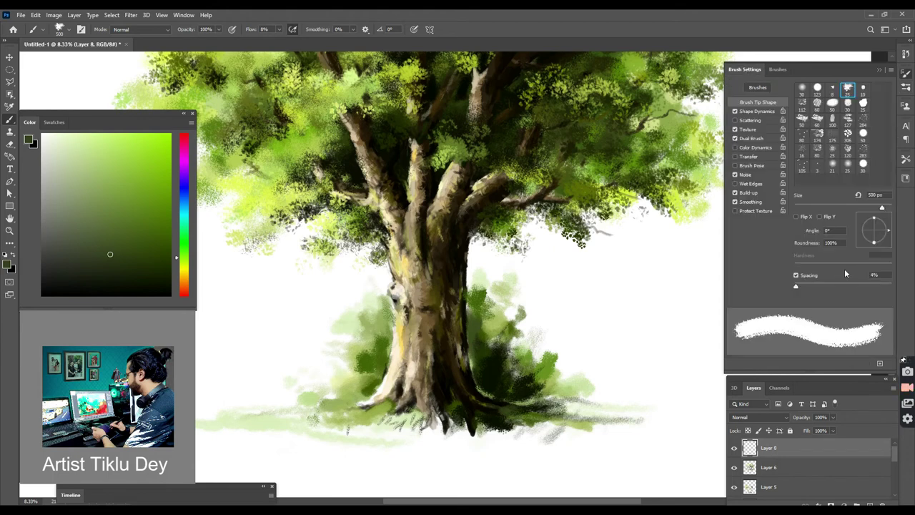
click(816, 120)
click(832, 120)
click(817, 120)
click(802, 104)
click(817, 89)
click(848, 120)
click(832, 135)
click(802, 136)
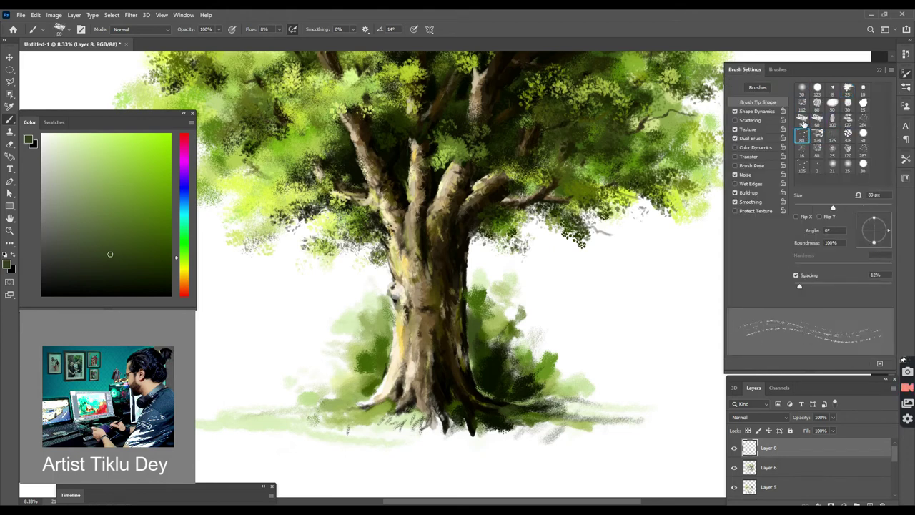
click(815, 120)
key(bracketright)
key(bracketright)
key(bracketright)
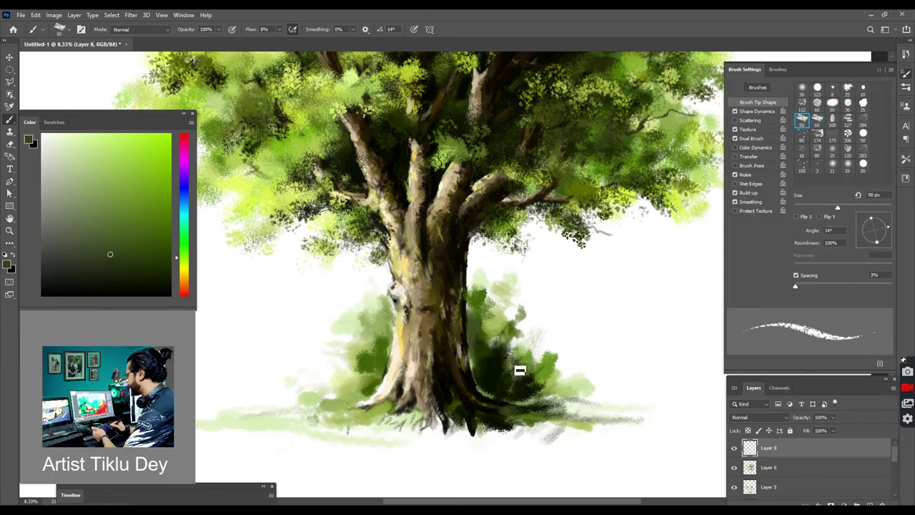
- Draw thin grass blades in dark olive and mid green around the bushes, roots and outer ground
drag(544, 384, 533, 353)
drag(567, 408, 499, 365)
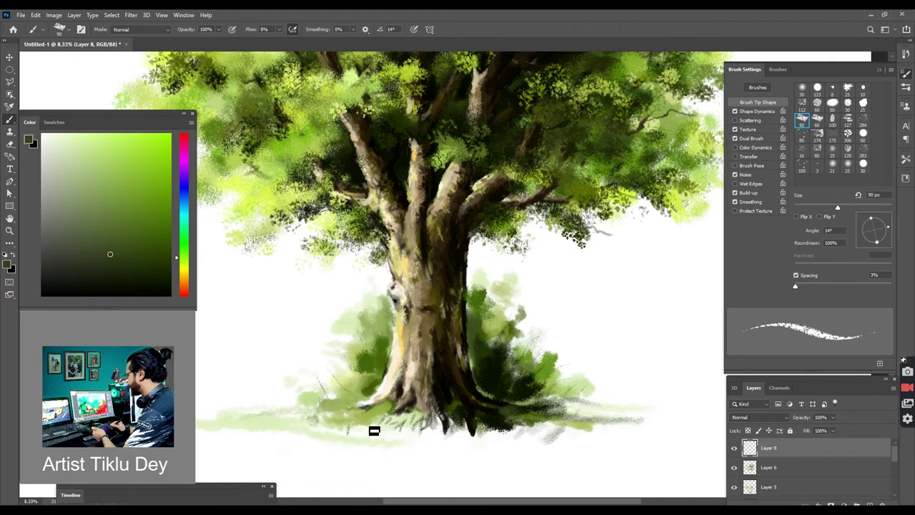
drag(435, 423, 422, 437)
click(105, 180)
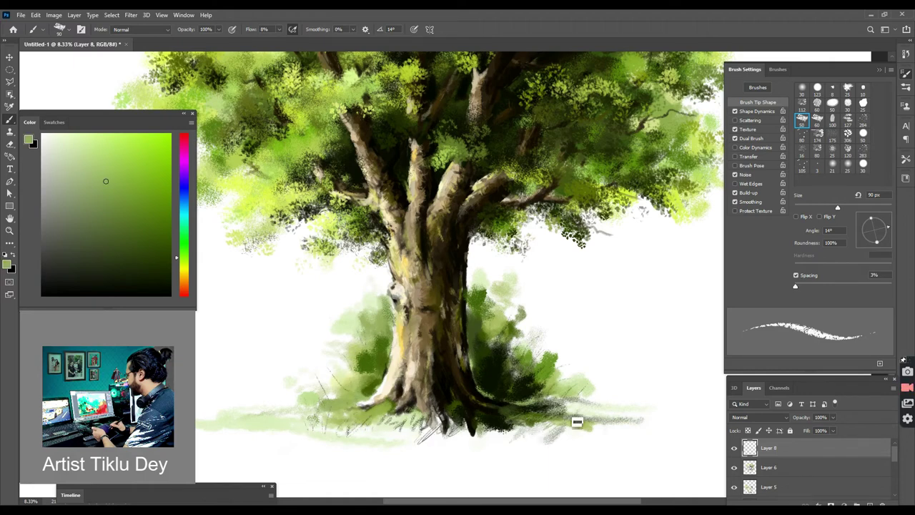
drag(577, 422, 657, 420)
drag(333, 388, 273, 397)
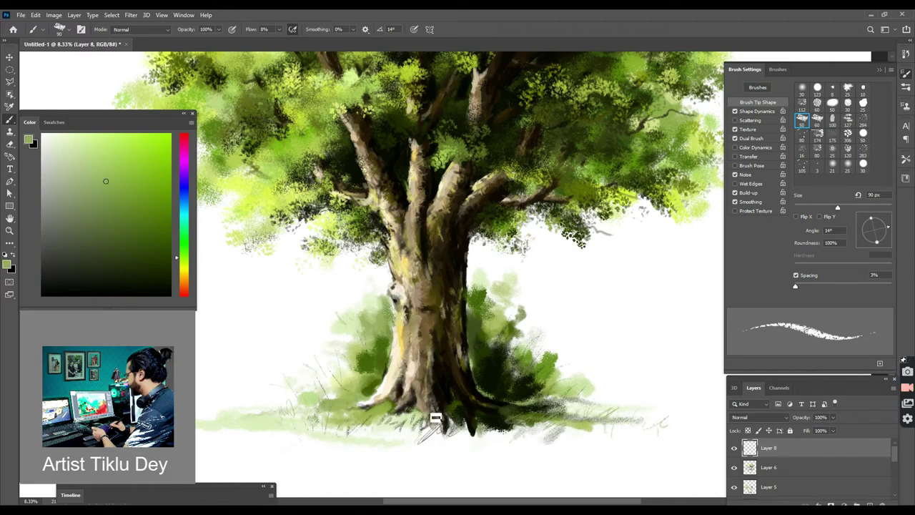
mouse_move(436, 418)
mouse_down()
mouse_move(419, 438)
mouse_move(399, 434)
mouse_up()
- Enlarge the brush to 300 px and paint pale yellow grass strokes along the ground in front of the tree
click(184, 266)
key(bracketright)
key(bracketright)
key(bracketright)
key(bracketright)
key(bracketright)
key(bracketright)
key(bracketright)
click(74, 134)
drag(286, 423, 333, 433)
drag(464, 439, 496, 429)
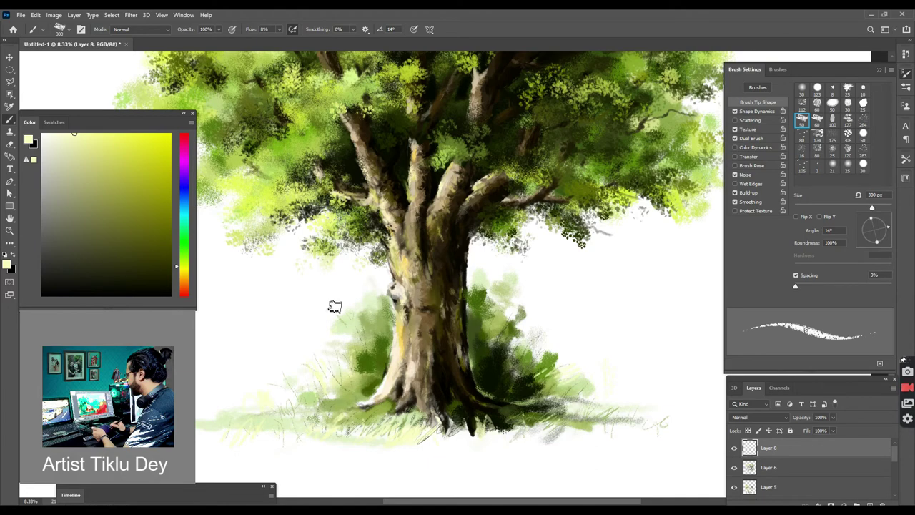
- Switch to Kyle's Ultimate Pastel Palooza at 100 px and extend the left root outward in pale cream
scroll(531, 172, down, 5)
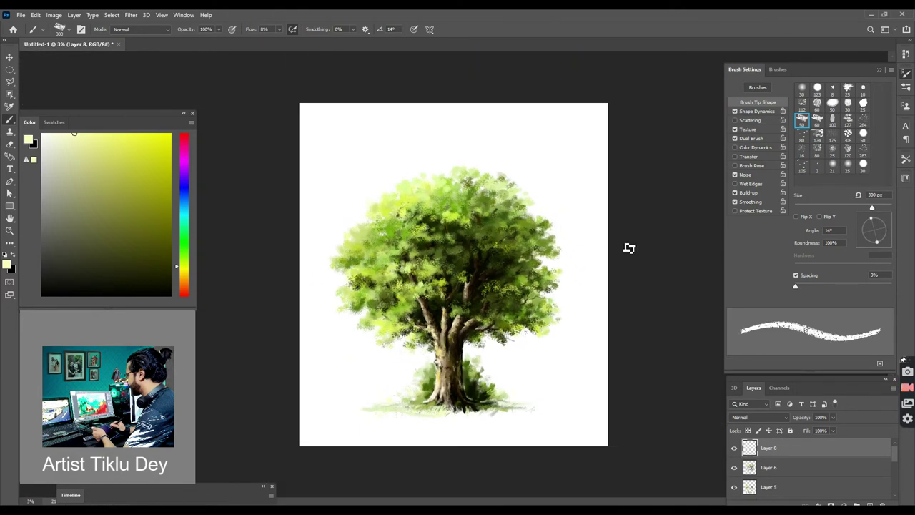
scroll(425, 414, up, 5)
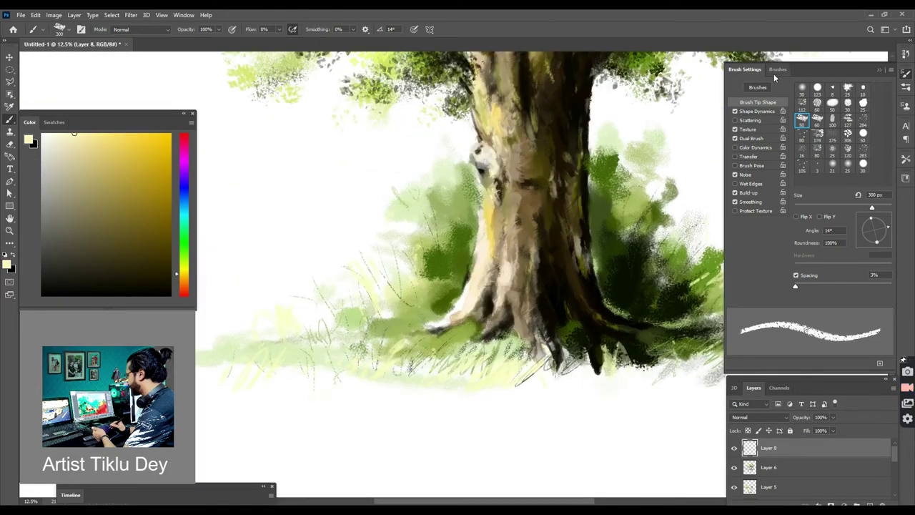
click(778, 69)
click(768, 284)
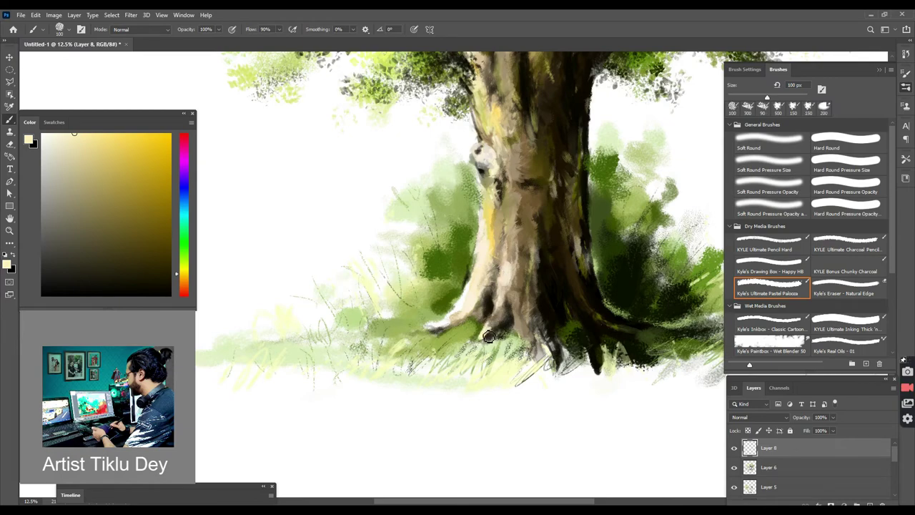
mouse_move(408, 330)
mouse_down()
mouse_move(438, 314)
mouse_move(386, 335)
mouse_up()
- Shade the two left roots with muted olive-brown strokes
key(ctrl+plus)
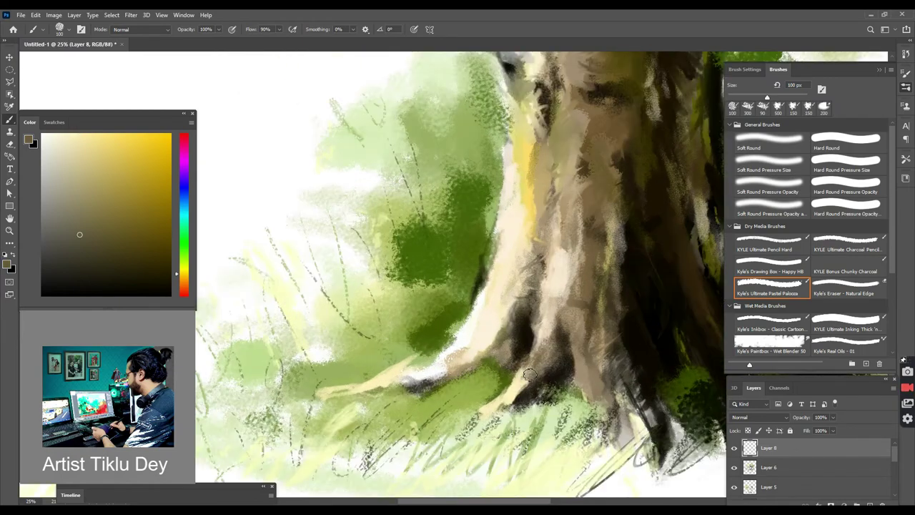
drag(530, 375, 472, 421)
drag(390, 362, 425, 348)
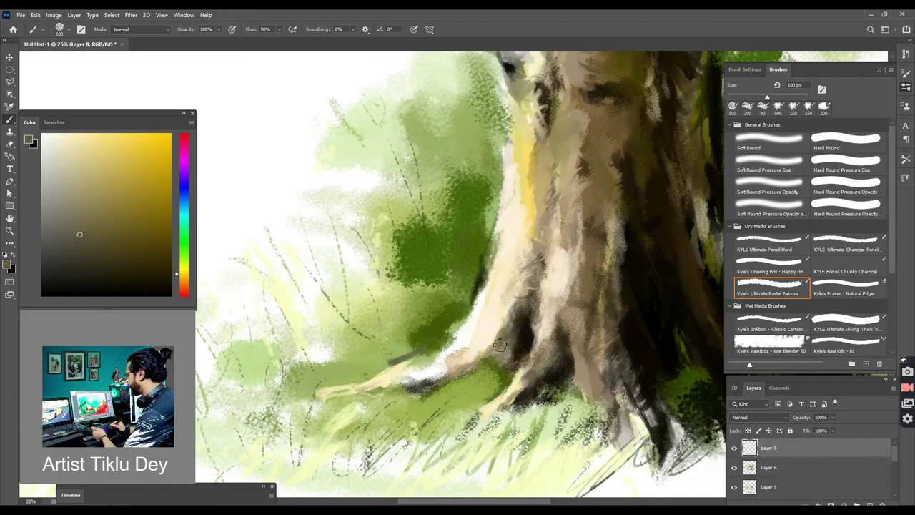
mouse_move(349, 386)
mouse_down()
mouse_move(308, 397)
mouse_move(406, 381)
mouse_up()
key(ctrl+z)
- Enlarge the brush to 250 px and paint a light green stroke over the ground beyond the left root
click(185, 255)
key(bracketright)
key(bracketright)
key(bracketright)
key(bracketright)
key(bracketright)
drag(310, 390, 304, 416)
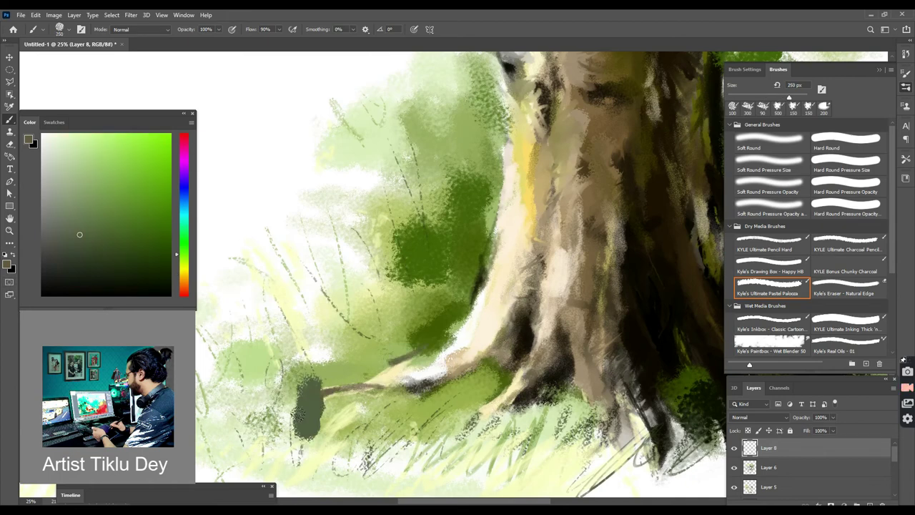
key(ctrl+z)
click(109, 146)
drag(342, 366, 299, 378)
- Paint muted mid-green bush clumps behind the left side of the trunk and around the left root's tip
click(103, 210)
mouse_move(456, 285)
mouse_down()
mouse_move(431, 299)
mouse_move(409, 293)
mouse_move(391, 329)
mouse_up()
drag(420, 337, 404, 348)
drag(314, 400, 282, 404)
drag(486, 376, 469, 393)
drag(414, 399, 415, 416)
drag(367, 246, 373, 251)
drag(353, 275, 372, 273)
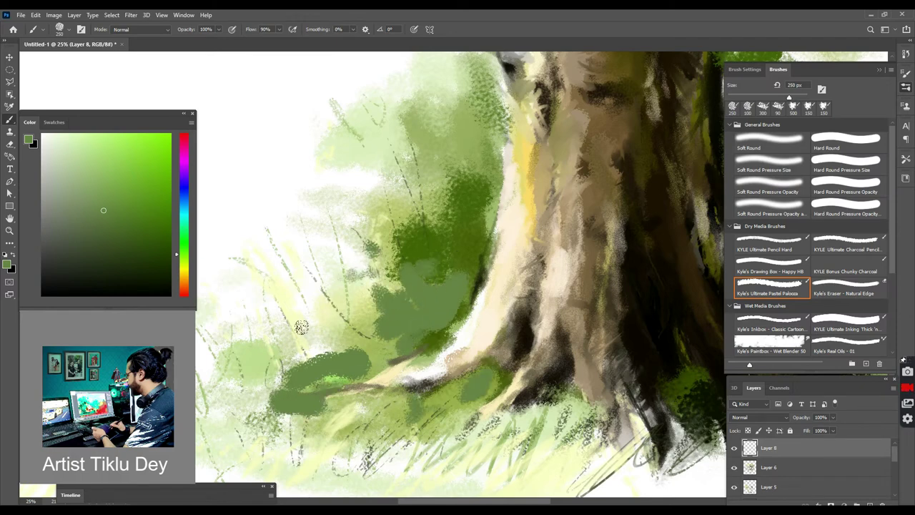
drag(310, 323, 318, 352)
drag(298, 360, 267, 354)
mouse_move(275, 404)
mouse_down()
mouse_move(231, 402)
mouse_move(258, 391)
mouse_up()
- Pick a pale yellow and highlight the outer ground and the upper edge of the left root
click(95, 134)
click(185, 272)
drag(215, 405, 229, 398)
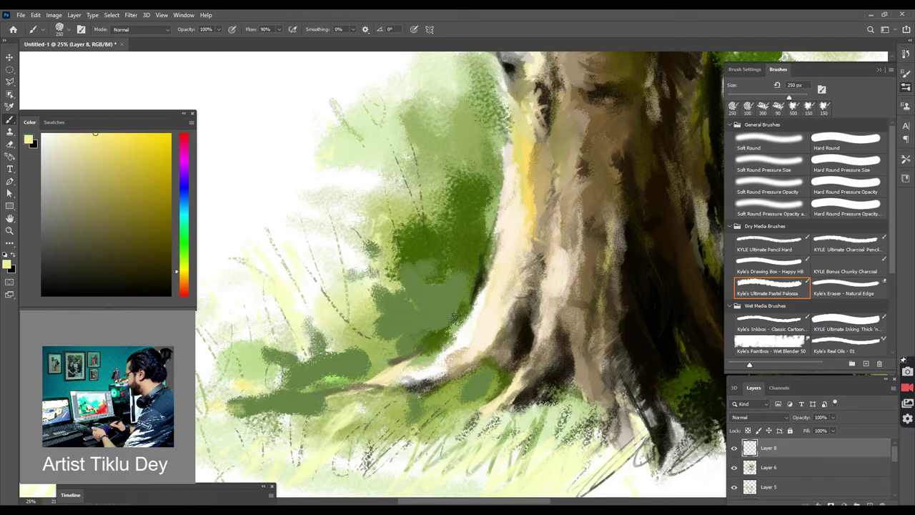
drag(474, 311, 421, 369)
- Paint pale yellow highlights around the trunk's left knot and along the bark just below it with a 100 px brush
mouse_move(512, 78)
mouse_down()
mouse_move(378, 465)
mouse_move(441, 266)
mouse_up()
key(ctrl+plus)
key(ctrl+plus)
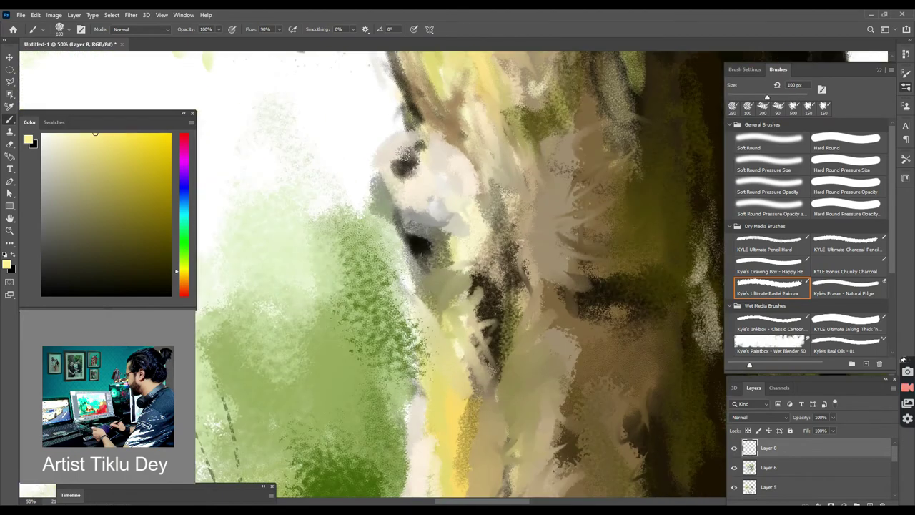
drag(382, 168, 395, 187)
mouse_move(420, 137)
mouse_down()
mouse_move(461, 147)
mouse_move(406, 183)
mouse_up()
drag(434, 168, 492, 220)
drag(405, 230, 426, 315)
- Shade the trunk edge beside and below the knot with near-black and dark olive strokes
click(115, 280)
drag(377, 193, 401, 263)
drag(461, 143, 469, 154)
click(145, 245)
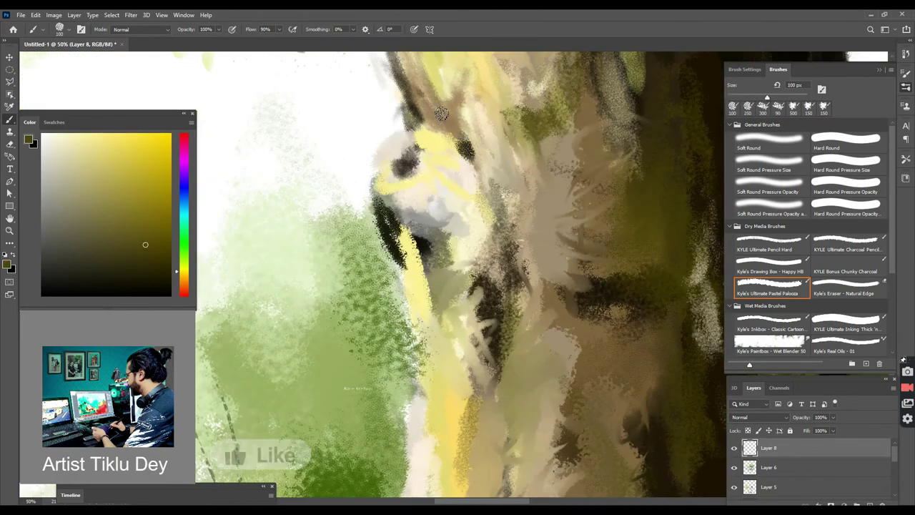
mouse_move(389, 251)
mouse_down()
mouse_move(431, 330)
mouse_move(420, 334)
mouse_up()
- Add mustard yellow strokes below the knot and across the neighbouring bark
click(114, 171)
drag(420, 276, 435, 351)
drag(501, 303, 523, 282)
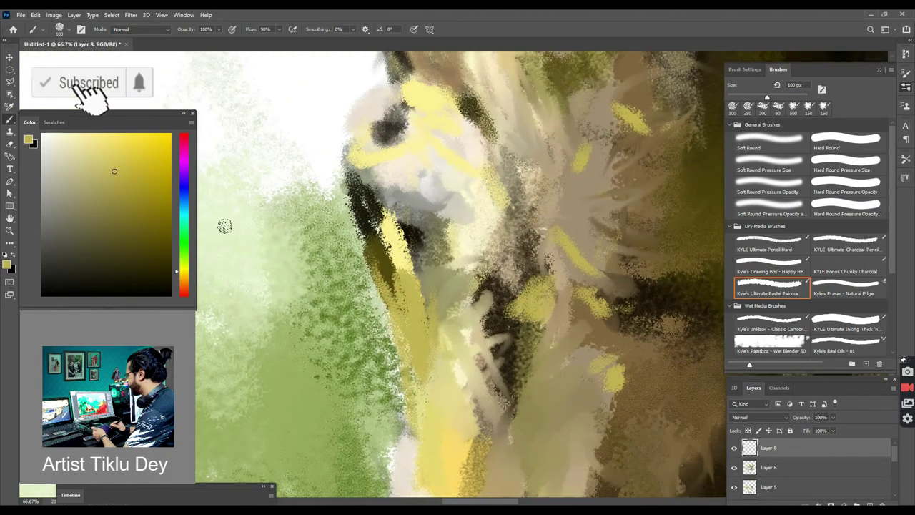
- Reduce the brush to 50 px and outline the knot, its hollow and the trunk edge below it in black
click(170, 294)
drag(380, 143, 372, 142)
mouse_move(367, 104)
mouse_down()
mouse_move(406, 79)
mouse_move(427, 79)
mouse_up()
drag(359, 183, 373, 195)
drag(344, 163, 384, 166)
drag(397, 345, 381, 270)
drag(388, 318, 368, 243)
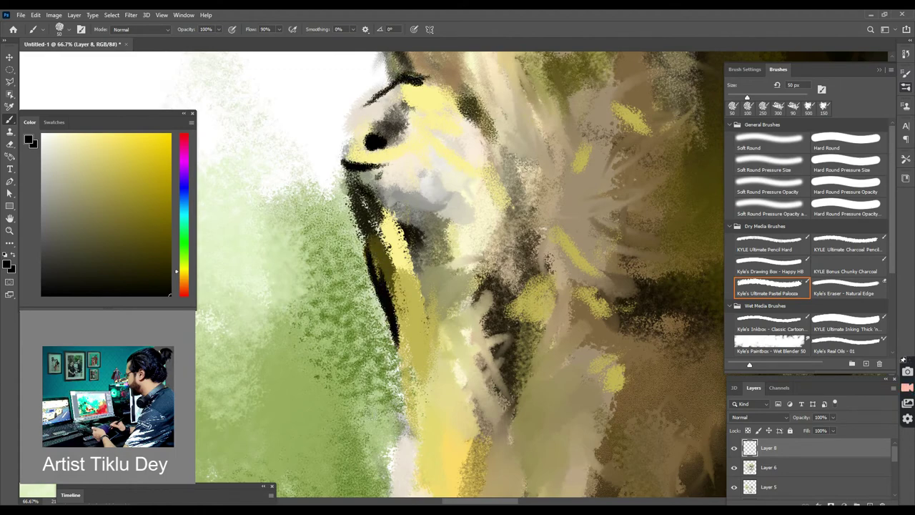
drag(386, 353, 393, 376)
drag(402, 293, 417, 390)
key(ctrl+minus)
key(ctrl+minus)
key(ctrl+z)
key(ctrl+z)
key(ctrl+z)
- Add dark olive strokes to the trunk bark and the small branch beneath the left foliage
click(115, 255)
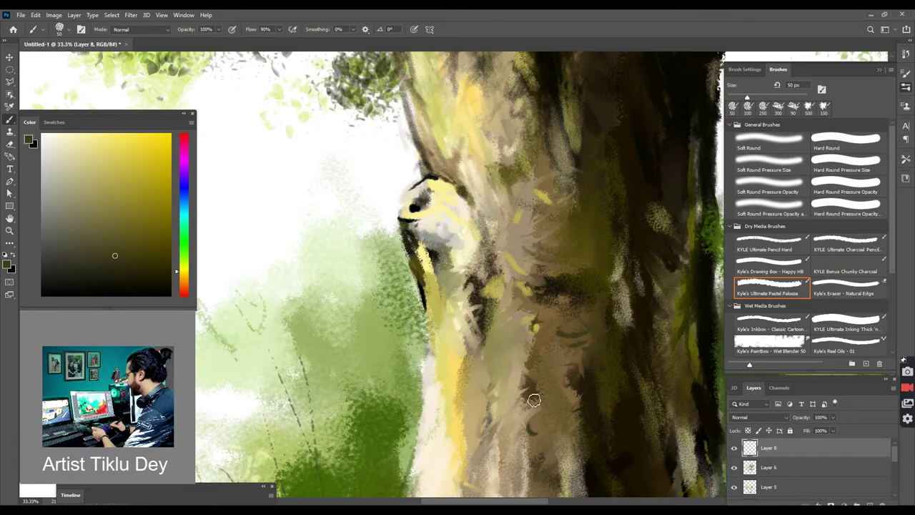
key(ctrl+minus)
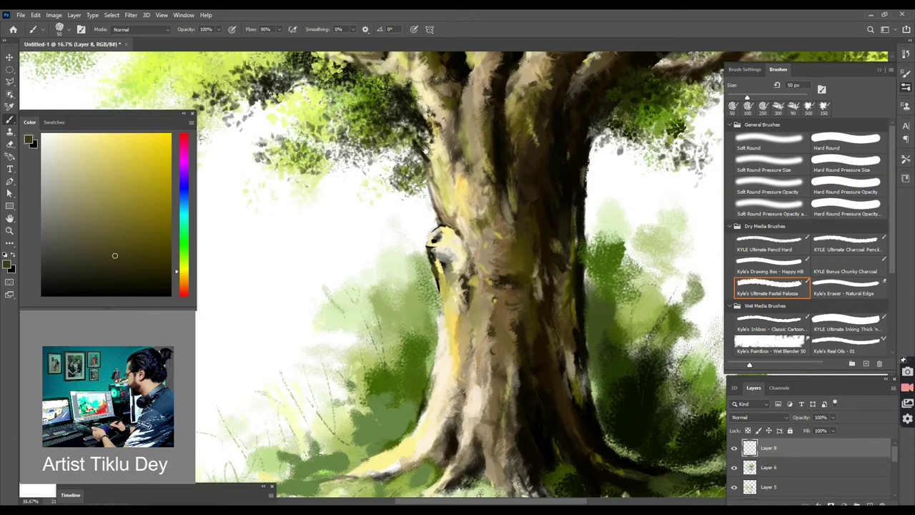
key(ctrl+plus)
drag(439, 322, 430, 352)
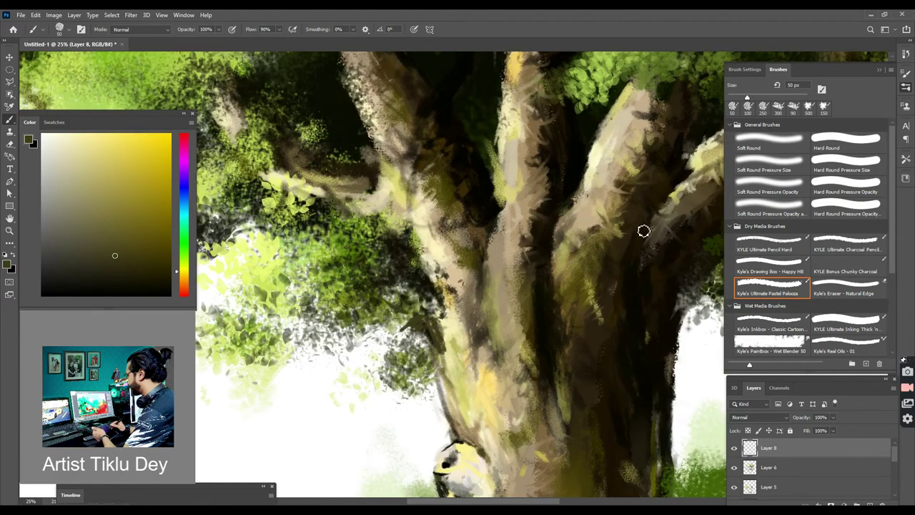
drag(489, 132, 504, 150)
mouse_move(621, 303)
mouse_down()
mouse_move(224, 445)
mouse_move(171, 492)
mouse_up()
- Paint white at 80 px over the background beneath the left foliage and along the trunk edge above the knot
click(42, 143)
drag(400, 381, 368, 391)
drag(287, 314, 249, 350)
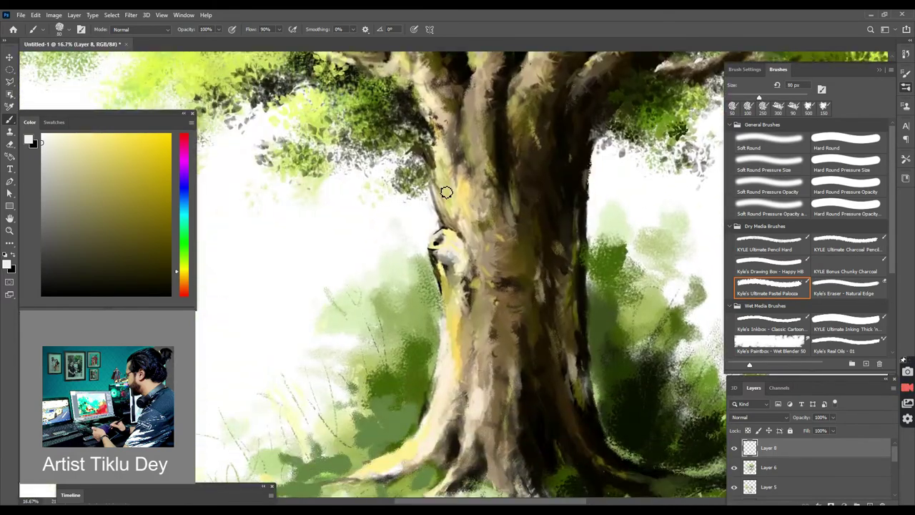
mouse_move(446, 192)
mouse_down()
mouse_move(432, 176)
mouse_move(432, 203)
mouse_up()
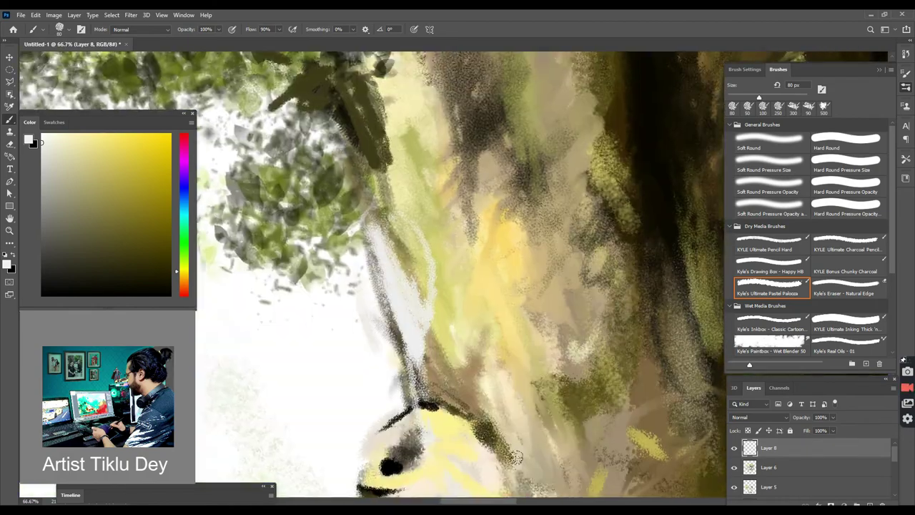
mouse_move(372, 229)
mouse_down()
mouse_move(386, 321)
mouse_move(419, 351)
mouse_move(478, 361)
mouse_move(465, 422)
mouse_up()
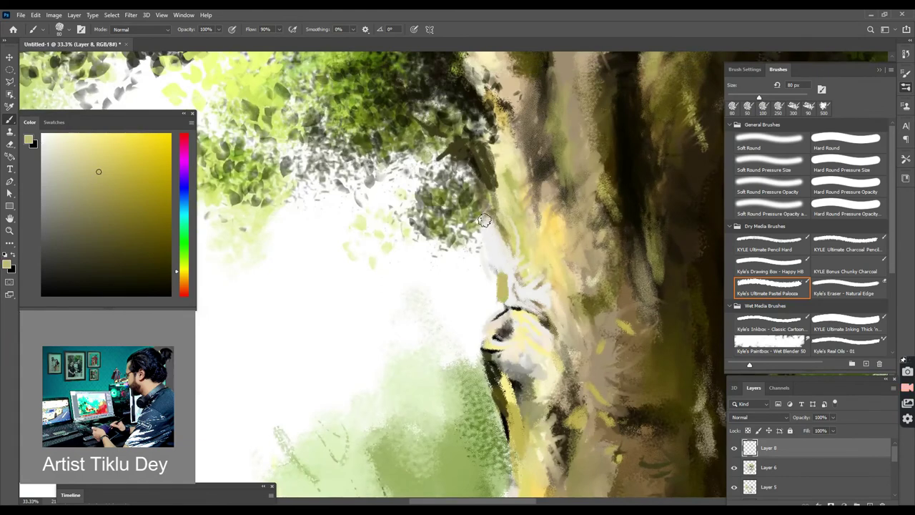
- Cover the white patch above the knot with muted khaki yellow strokes
drag(487, 235, 510, 290)
drag(509, 288, 529, 307)
drag(484, 228, 501, 287)
drag(479, 255, 496, 286)
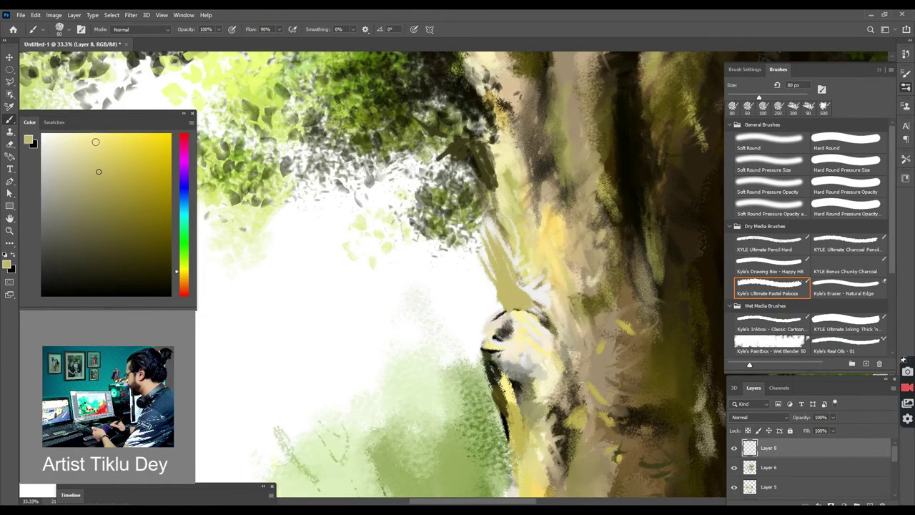
- Layer bright yellow and muted cream bark strokes along the trunk edge above the knot
click(112, 138)
drag(484, 203, 501, 227)
drag(479, 223, 500, 259)
mouse_move(520, 258)
mouse_down()
mouse_move(504, 283)
mouse_move(543, 310)
mouse_up()
drag(479, 206, 499, 236)
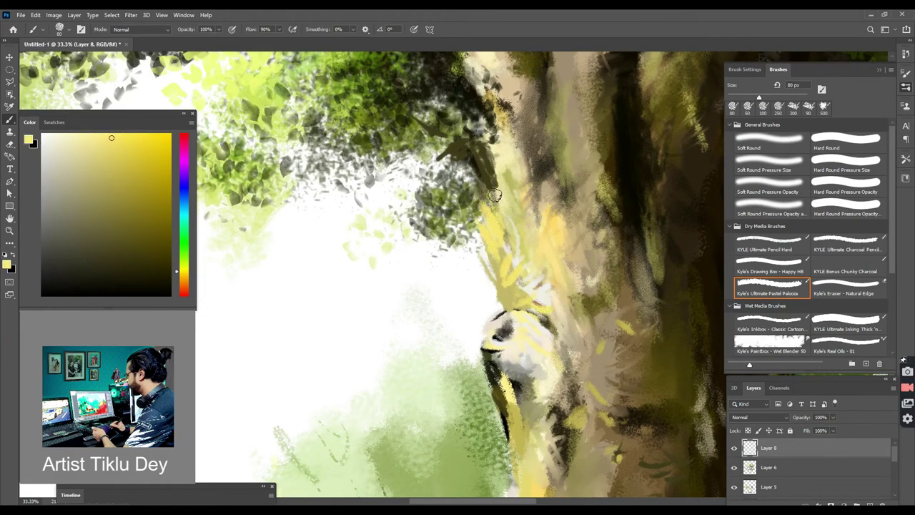
mouse_move(503, 279)
mouse_down()
mouse_move(506, 307)
mouse_move(549, 313)
mouse_up()
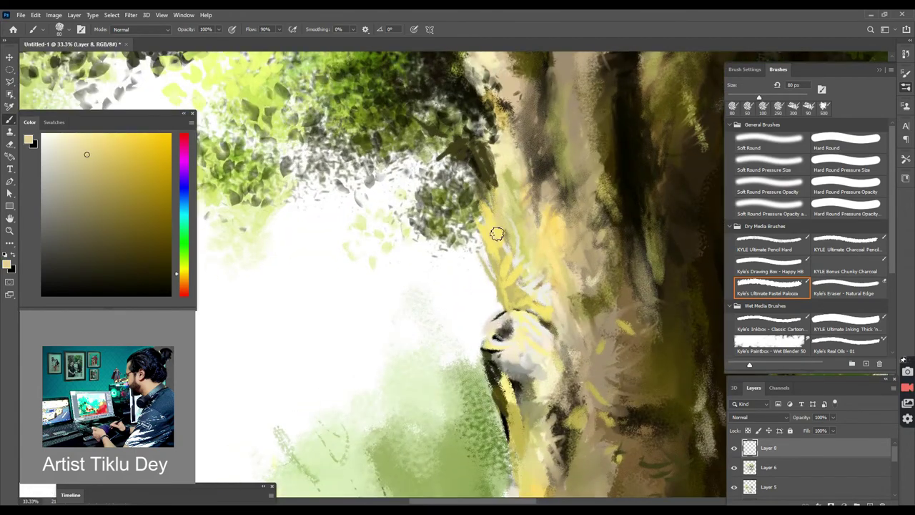
drag(497, 234, 505, 244)
drag(548, 287, 550, 310)
- Switch to Kyle's Real Oils - 01 at 175 px and blend the bark strokes above the knot
click(787, 269)
click(770, 344)
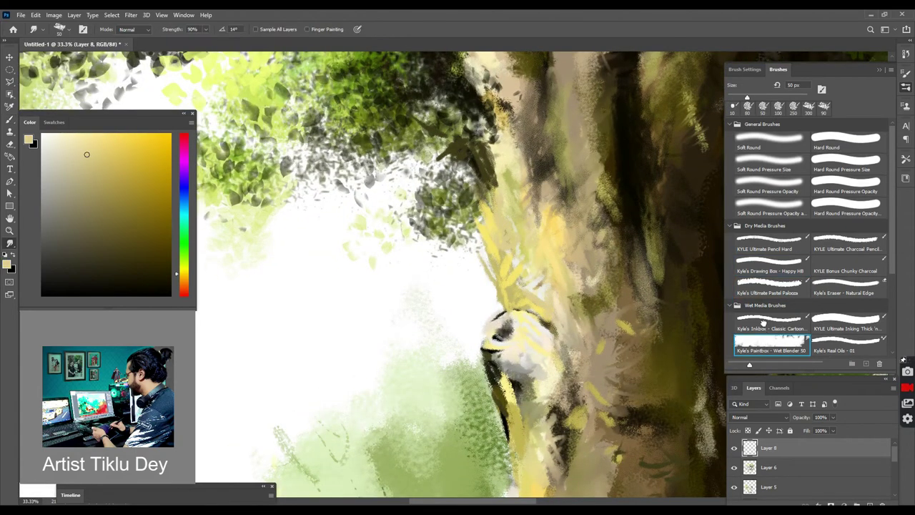
click(764, 323)
click(828, 344)
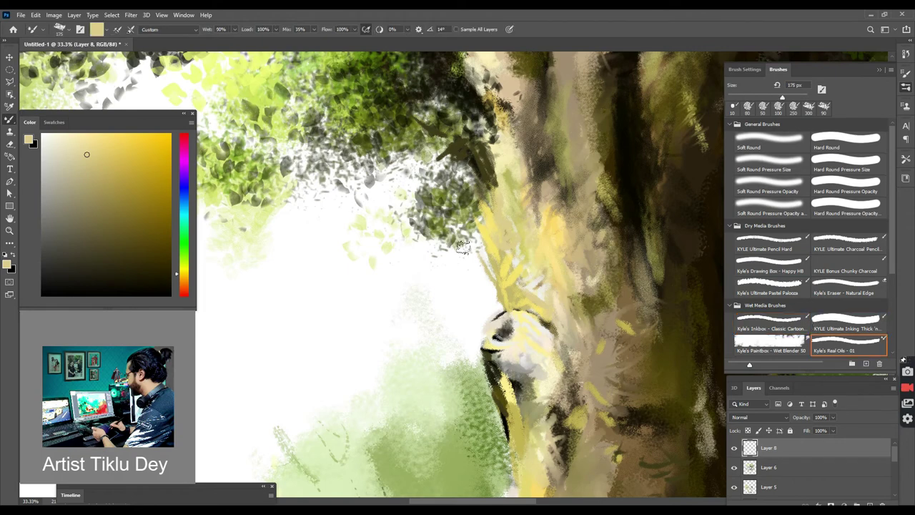
mouse_move(462, 247)
mouse_down()
mouse_move(526, 282)
mouse_move(467, 202)
mouse_move(541, 234)
mouse_move(514, 276)
mouse_move(553, 284)
mouse_up()
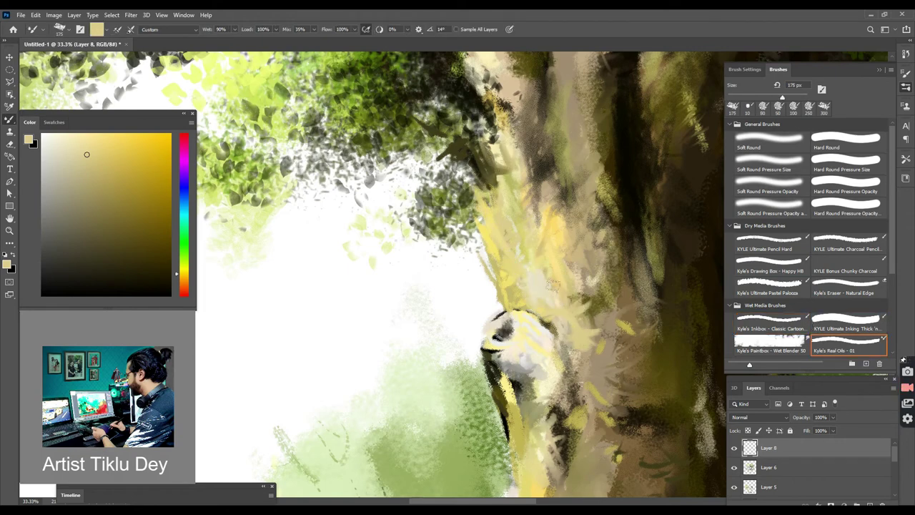
drag(511, 164, 542, 176)
- Blend the knot and the bark below it with short oil brush strokes
drag(492, 351, 528, 390)
drag(509, 389, 530, 408)
mouse_move(489, 347)
mouse_down()
mouse_move(525, 380)
mouse_move(538, 430)
mouse_up()
drag(577, 430, 584, 468)
drag(594, 490, 570, 484)
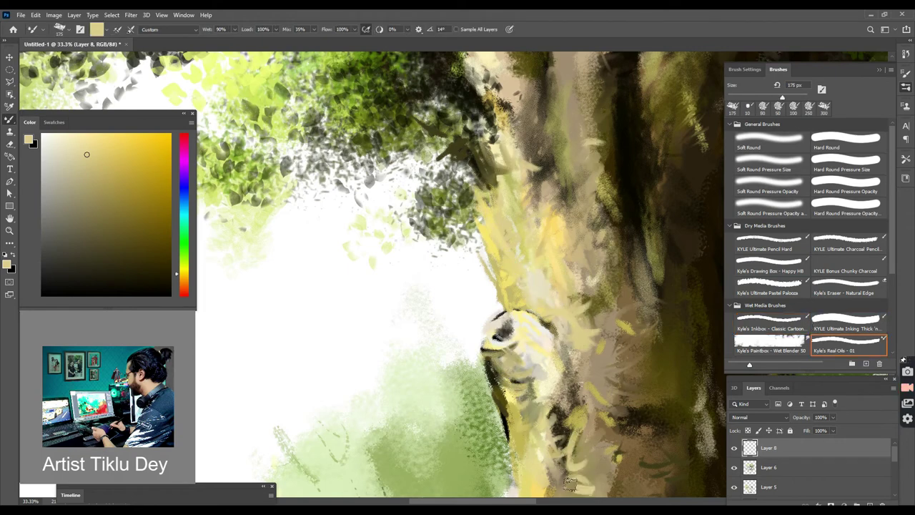
- Sample light greens from the painting and brush soft grass strokes in front of the roots
key(ctrl+Page_Down)
key(ctrl+minus)
key(ctrl+minus)
key(ctrl+minus)
key(ctrl+minus)
key(ctrl+minus)
key(ctrl+plus)
mouse_move(453, 260)
mouse_down()
mouse_move(596, 302)
mouse_move(454, 168)
mouse_up()
key(ctrl+plus)
key(ctrl+plus)
alt+click(256, 302)
drag(286, 458, 301, 259)
alt+click(311, 396)
mouse_move(421, 358)
mouse_down()
mouse_move(443, 377)
mouse_move(435, 333)
mouse_up()
drag(377, 318, 393, 342)
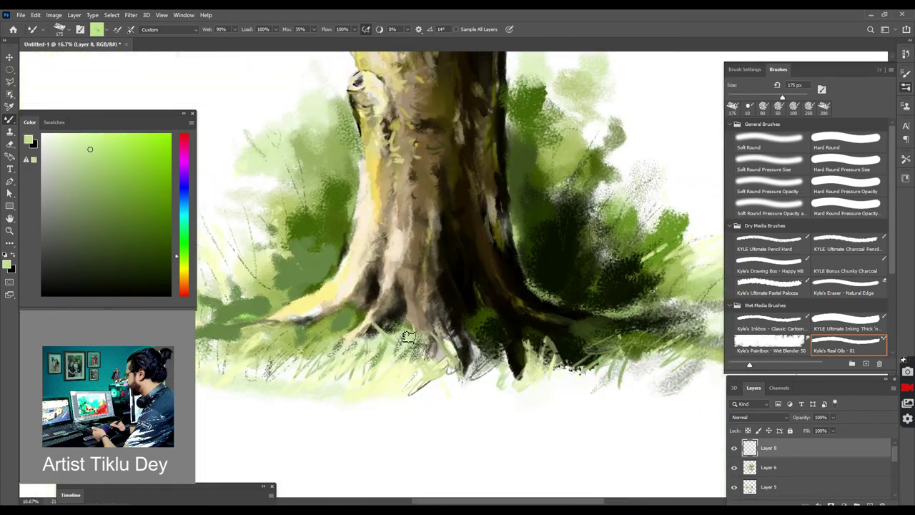
- Switch to Kyle's Ultimate Pastel Palooza with the 306 px textured tip and dab salmon flowers in the bushes on both sides
click(183, 289)
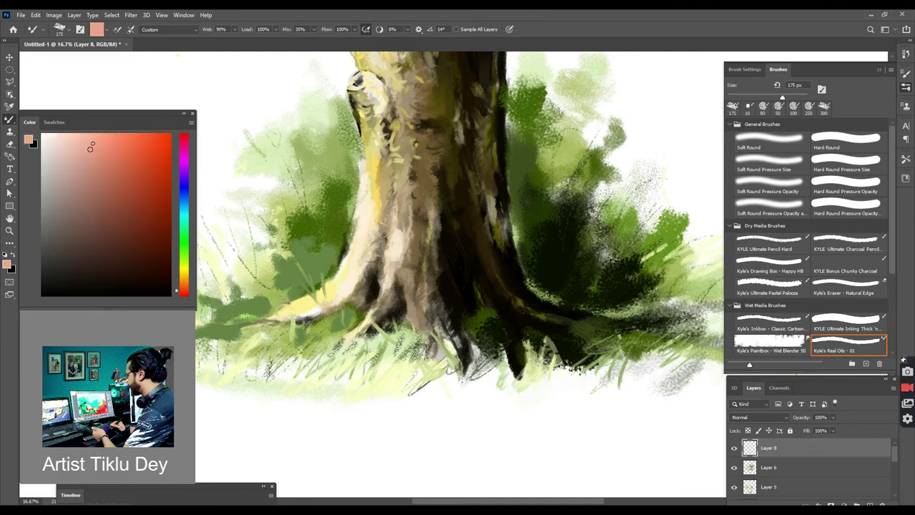
drag(93, 143, 96, 134)
key(ctrl+minus)
mouse_move(296, 248)
mouse_down()
mouse_move(308, 241)
mouse_move(272, 259)
mouse_up()
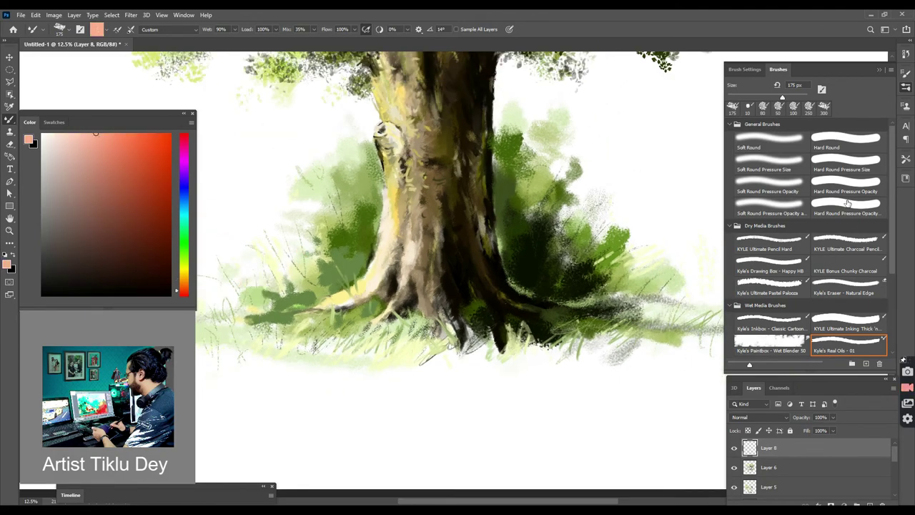
key(e)
scroll(782, 263, down, 1)
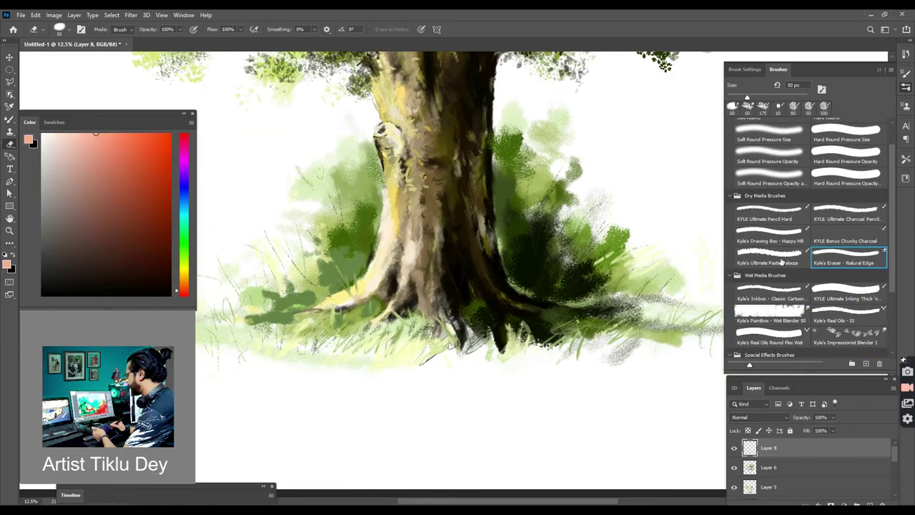
click(782, 262)
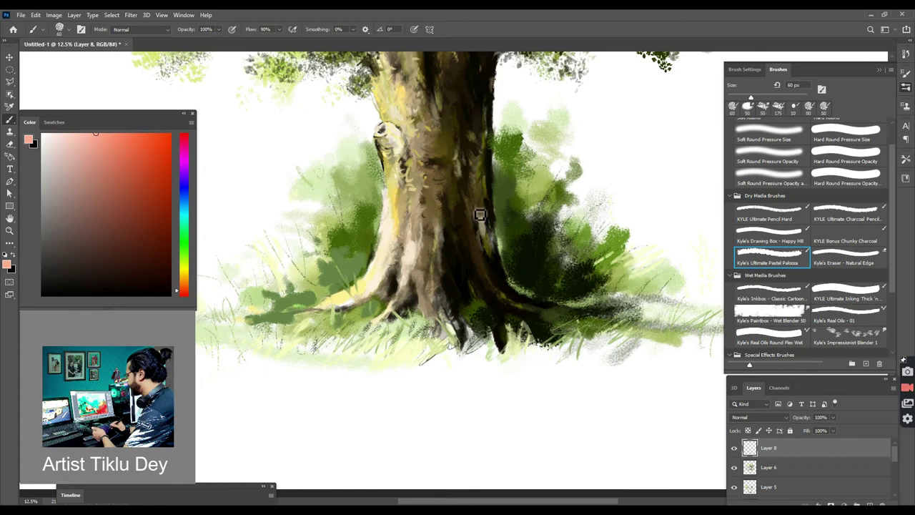
click(741, 69)
click(634, 263)
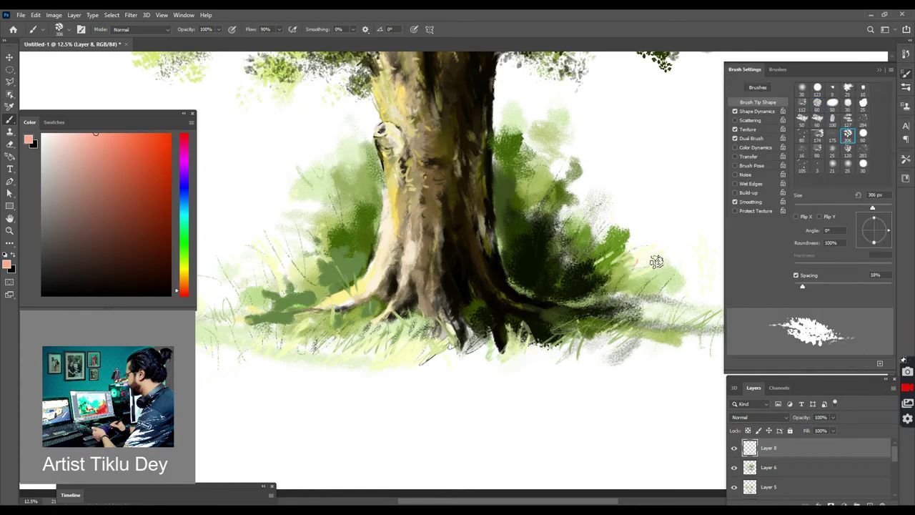
click(576, 204)
click(311, 209)
- Dab orange flower clusters among the bushes and grass on both sides of the trunk
click(134, 134)
click(185, 274)
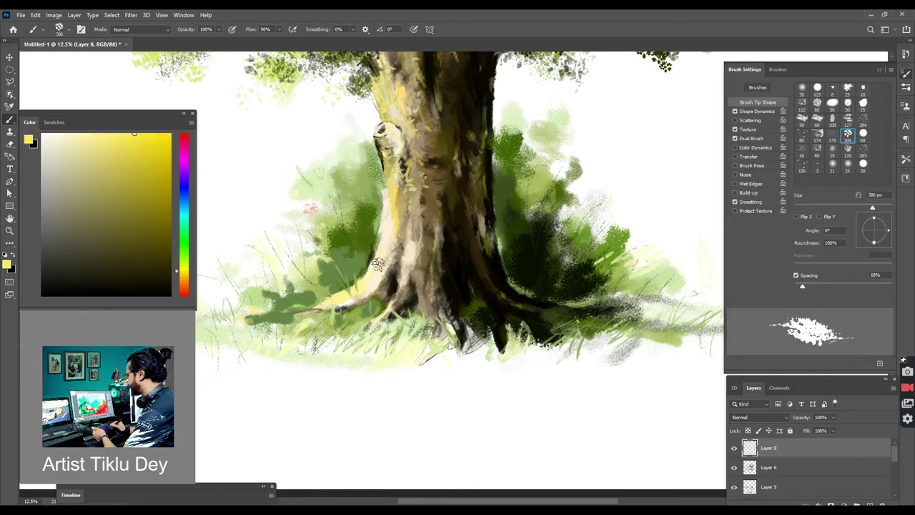
click(186, 285)
click(309, 243)
click(288, 258)
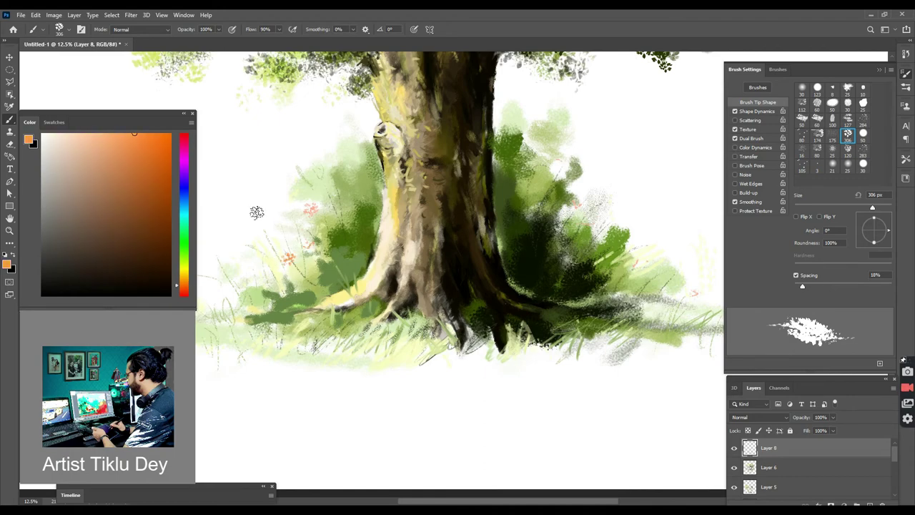
click(575, 184)
click(669, 297)
- Add a deep red-orange flower cluster in the bush to the left of the trunk
click(184, 287)
click(170, 157)
click(316, 246)
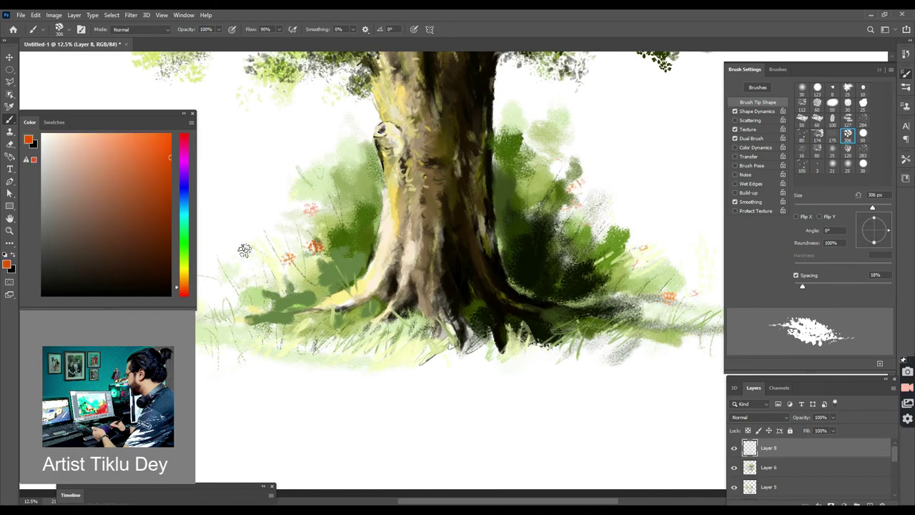
- Examine the composition of the whole tree on the canvas
key(ctrl+minus)
key(ctrl+minus)
key(ctrl+minus)
drag(539, 178, 539, 279)
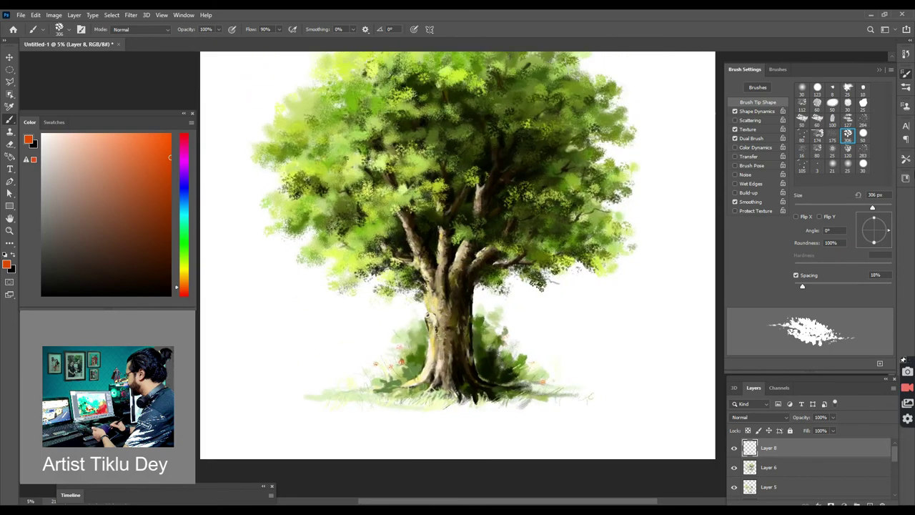
click(802, 90)
drag(624, 376, 599, 408)
key(ctrl+minus)
click(263, 487)
key(ctrl+plus)
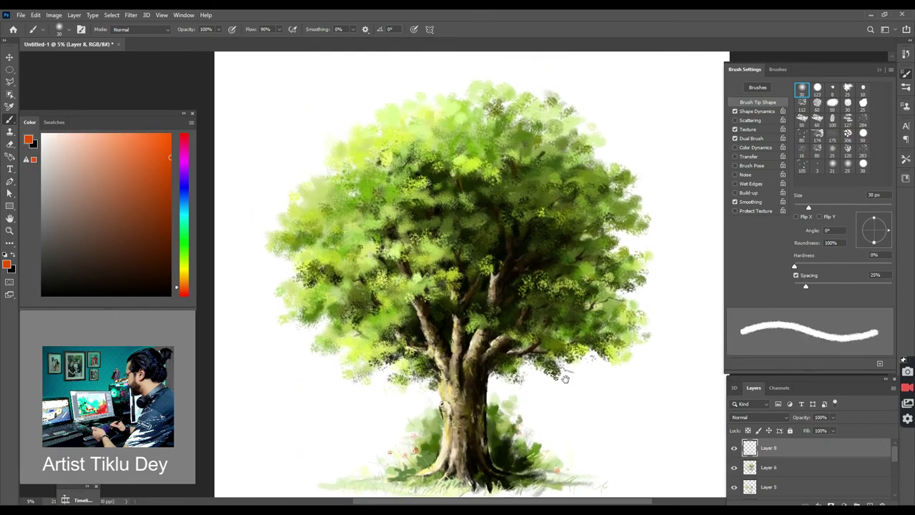
key(ctrl+minus)
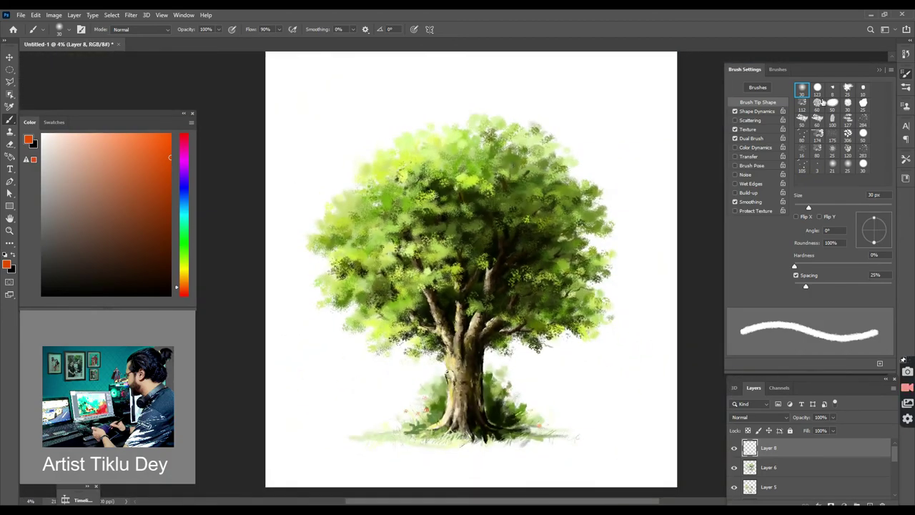
- Choose a textured brush tip in place of the soft round one
click(778, 69)
click(748, 69)
click(849, 134)
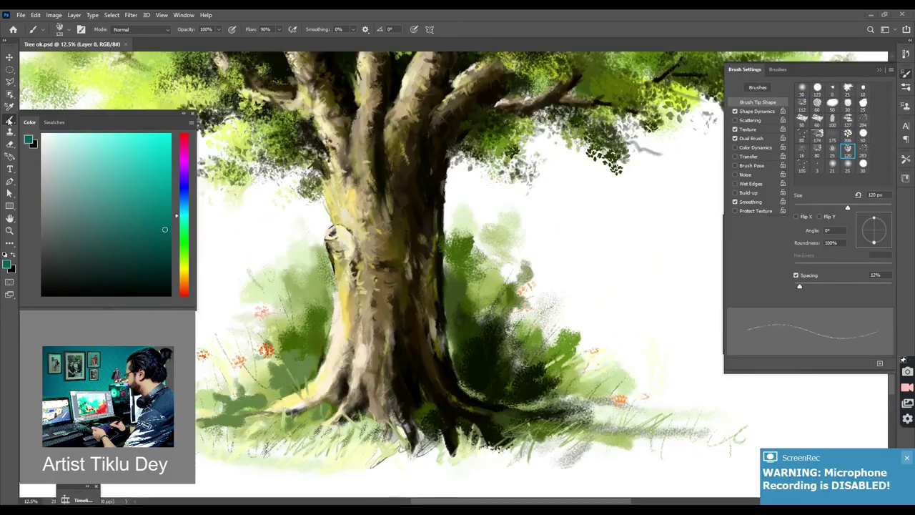
- Set the paint color to near-black brown and move the brush settings clear of the layer list
key(ctrl+plus)
drag(452, 314, 451, 233)
click(184, 286)
click(170, 288)
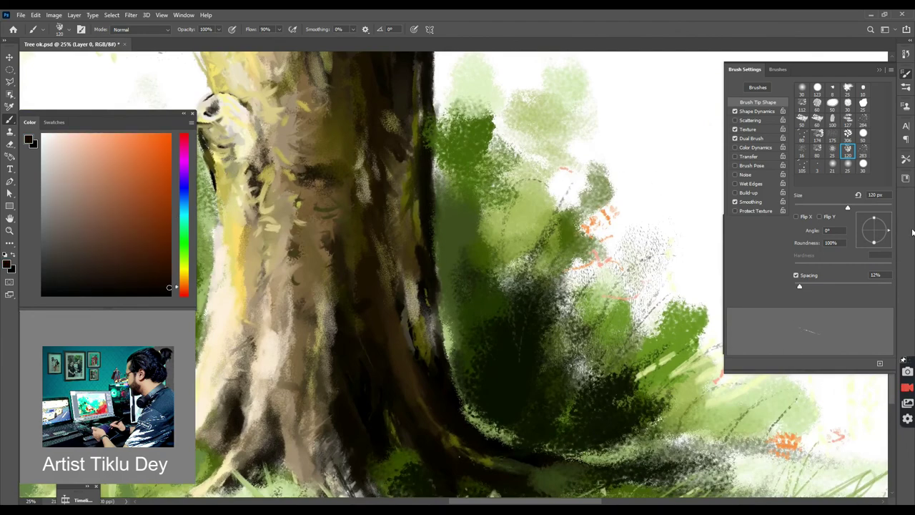
mouse_move(808, 72)
mouse_down()
mouse_move(639, 128)
mouse_move(672, 116)
mouse_move(800, 18)
mouse_up()
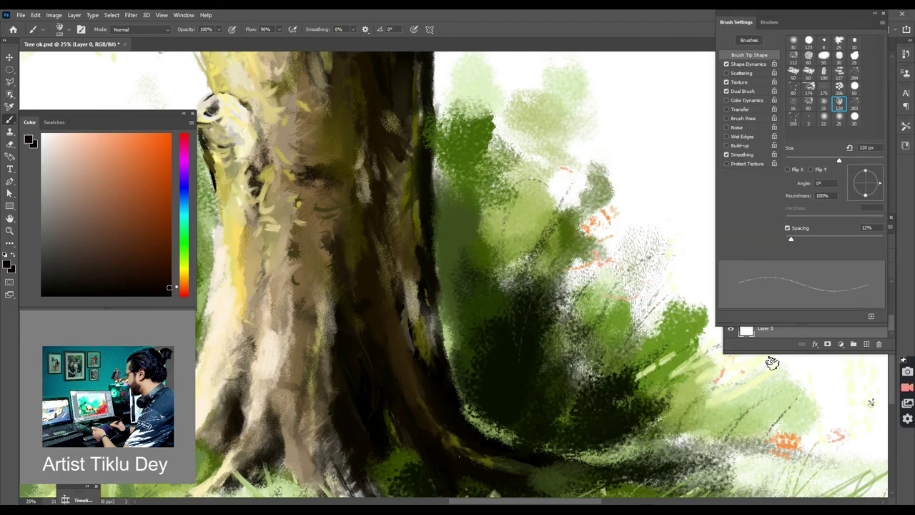
- Paint near-black brown strokes on Layer 8 down the trunk's shaded right edge and along the root below it
click(824, 222)
drag(824, 226, 818, 339)
scroll(802, 407, up, 3)
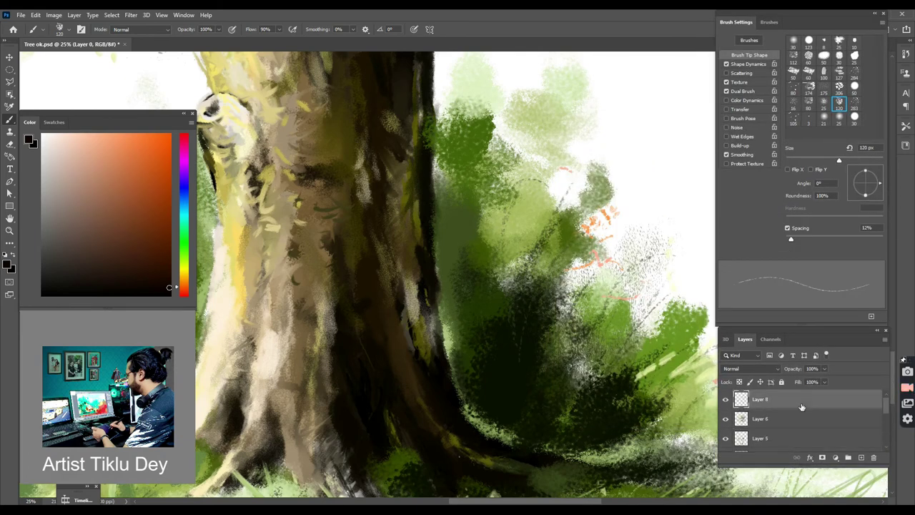
mouse_move(439, 176)
mouse_down()
mouse_move(432, 246)
mouse_move(427, 180)
mouse_up()
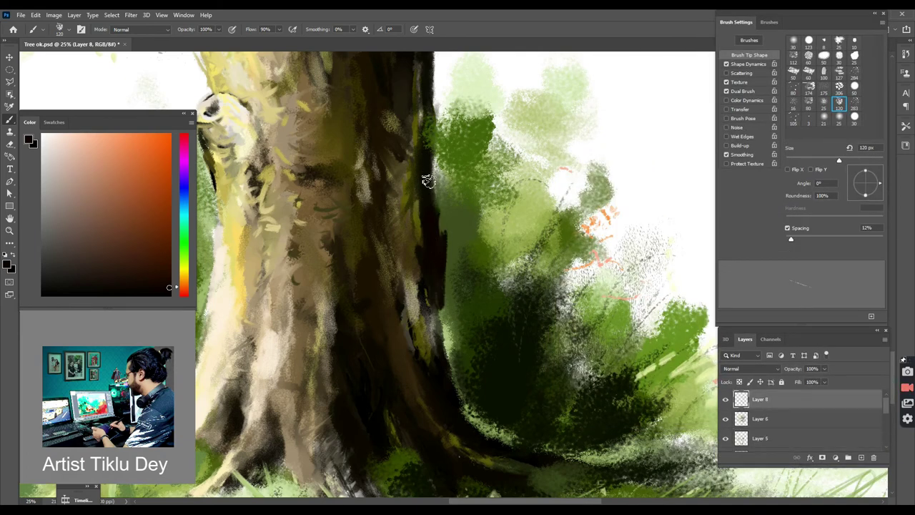
mouse_move(432, 294)
mouse_down()
mouse_move(469, 422)
mouse_move(457, 379)
mouse_move(501, 437)
mouse_move(703, 482)
mouse_up()
drag(424, 100, 417, 127)
mouse_move(413, 211)
mouse_down()
mouse_move(411, 240)
mouse_move(437, 200)
mouse_move(425, 233)
mouse_up()
key(ctrl+z)
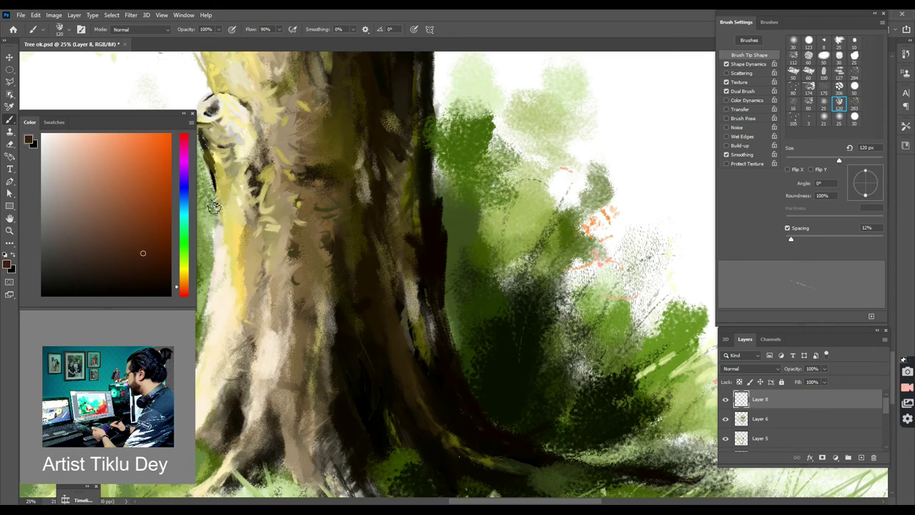
- Shift the paint color to a dark yellow-brown and touch up the bark on the lower left of the trunk
click(184, 279)
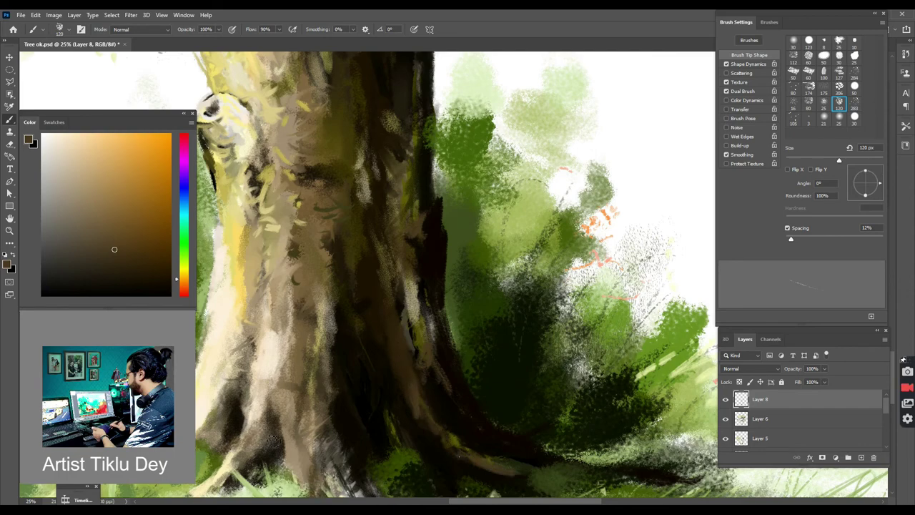
drag(248, 309, 209, 417)
key(ctrl+minus)
key(ctrl+minus)
key(ctrl+minus)
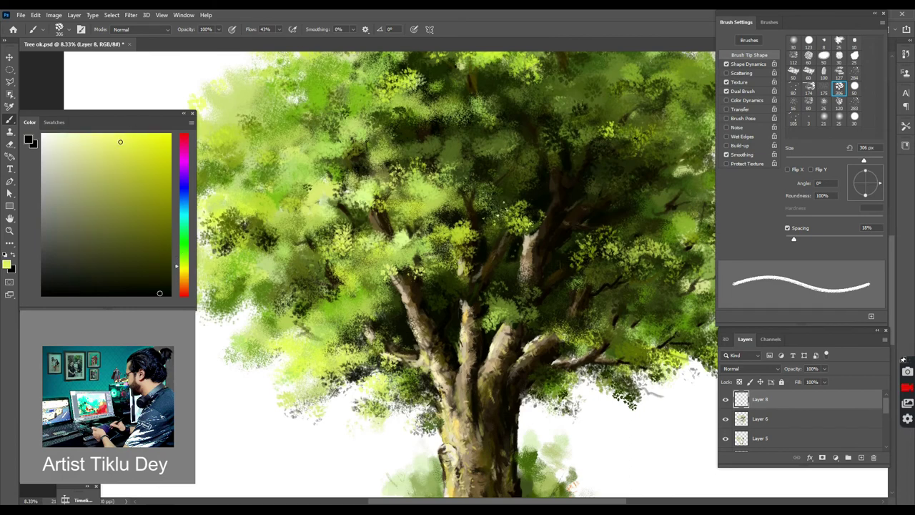
- Brighten the yellow-green paint color, raise the brush flow to 62%, and dab leaf accents around the main branch forks
drag(120, 141, 114, 133)
click(278, 29)
drag(279, 41, 288, 41)
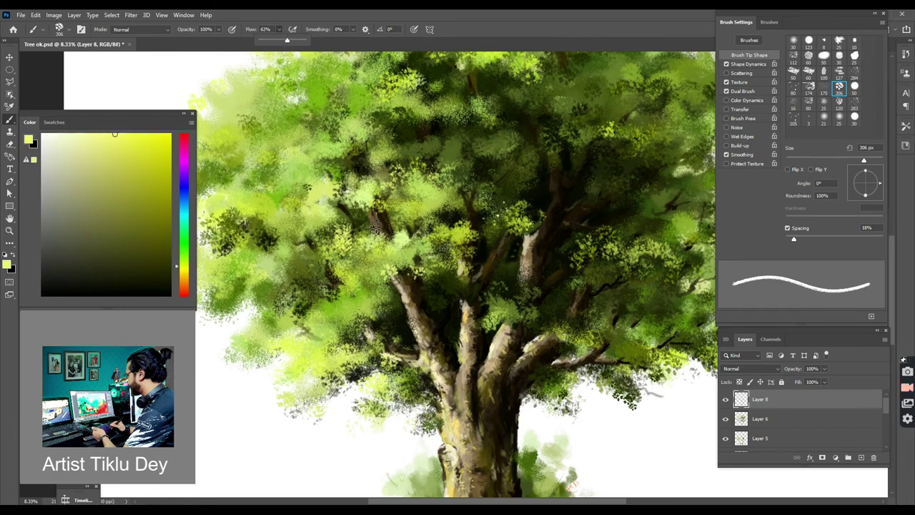
click(407, 245)
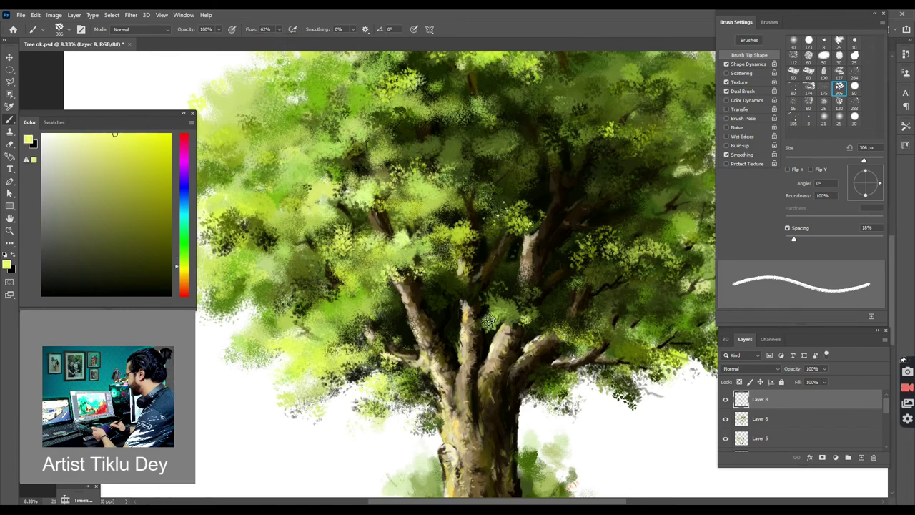
alt+click(537, 330)
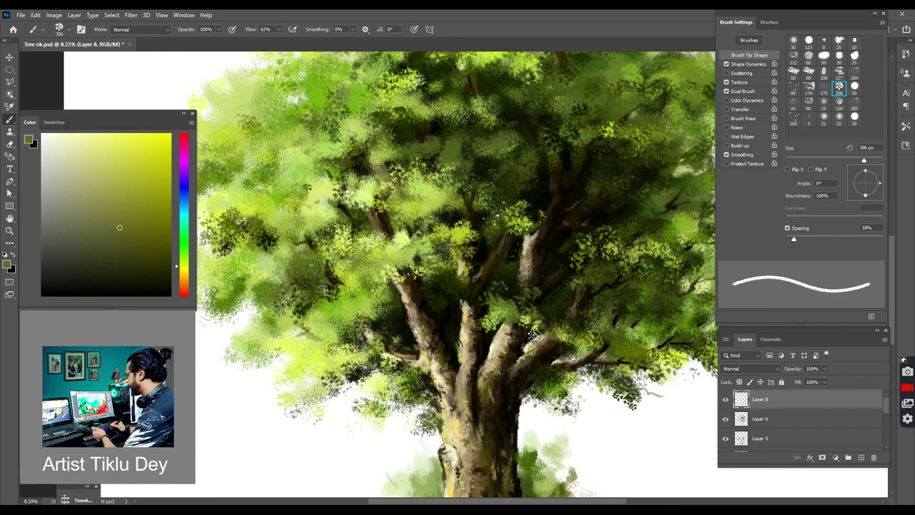
key(ctrl+minus)
key(ctrl+minus)
key(ctrl+minus)
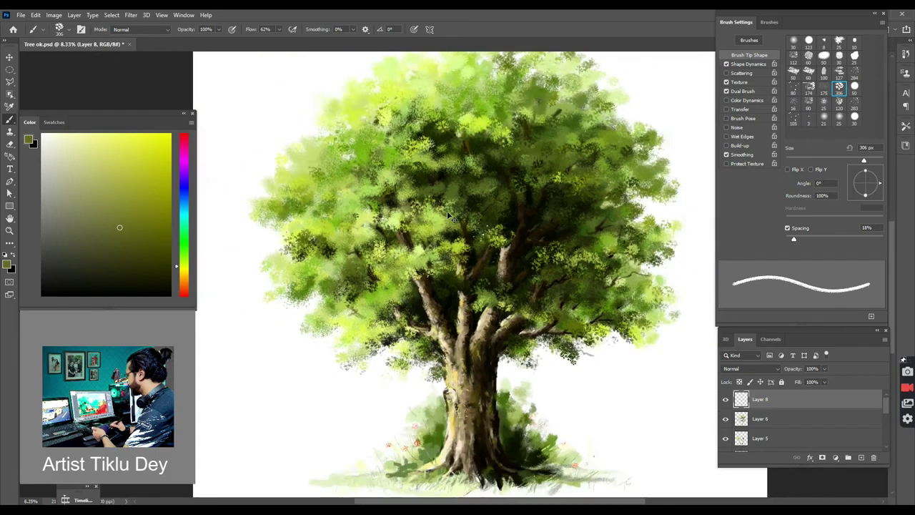
- Dab bright yellow and olive leaf clusters over the dark branches and middle of the canopy
key(ctrl+plus)
key(ctrl+plus)
key(ctrl+plus)
alt+click(570, 170)
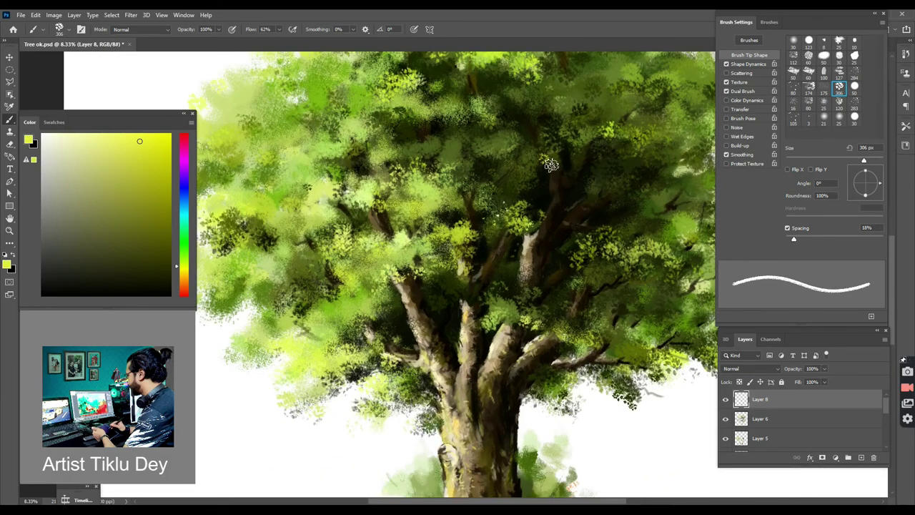
click(122, 221)
drag(541, 173, 539, 163)
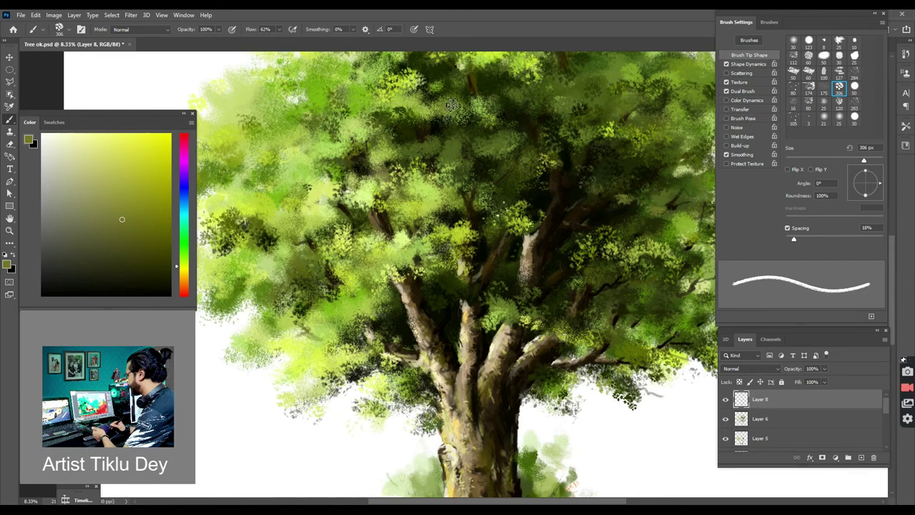
alt+click(288, 258)
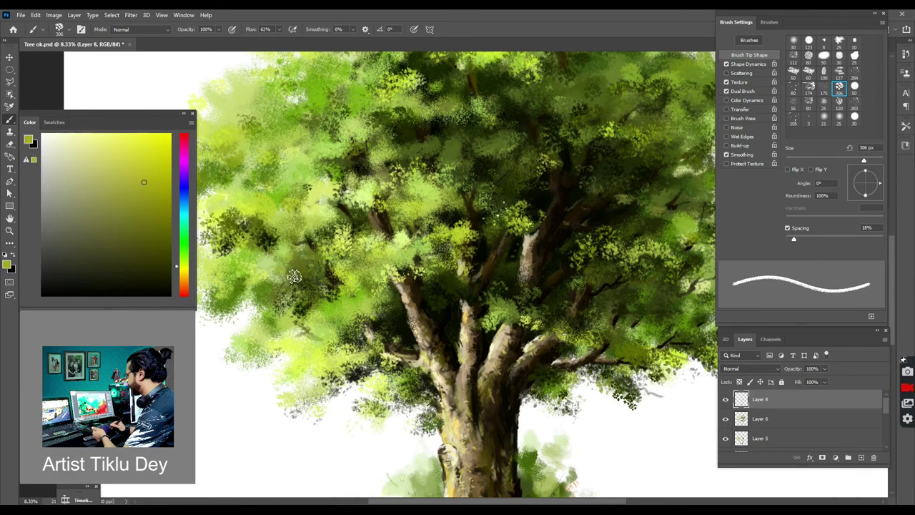
key(ctrl+minus)
key(ctrl+minus)
key(ctrl+minus)
key(ctrl+minus)
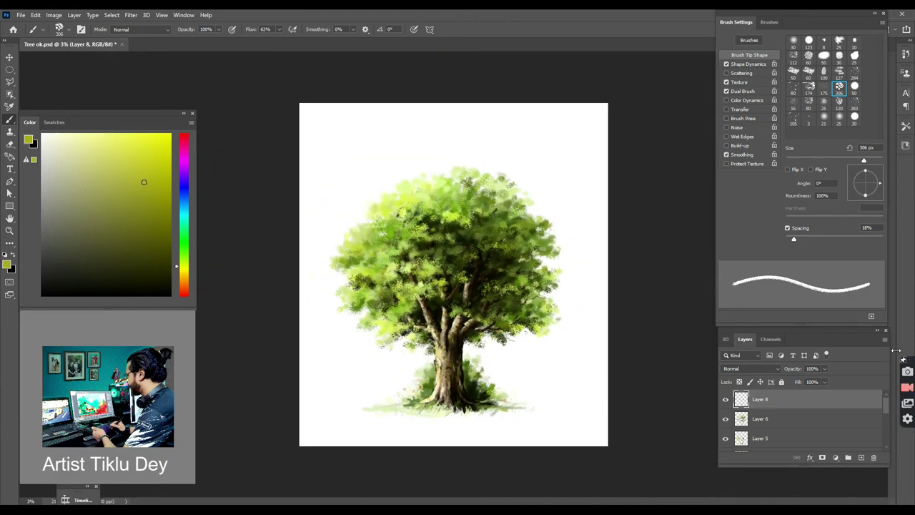
- Set a light green paint color, enlarge the leaf brush to 600 px, and dab foliage on the canopy's upper left edge
click(178, 258)
click(130, 134)
key(bracketright)
key(bracketright)
key(bracketright)
key(ctrl+plus)
key(ctrl+plus)
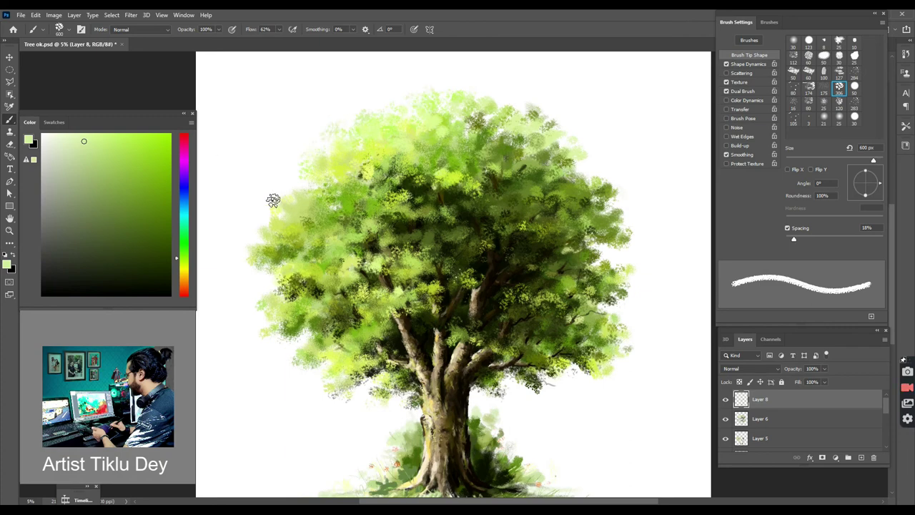
drag(276, 207, 328, 213)
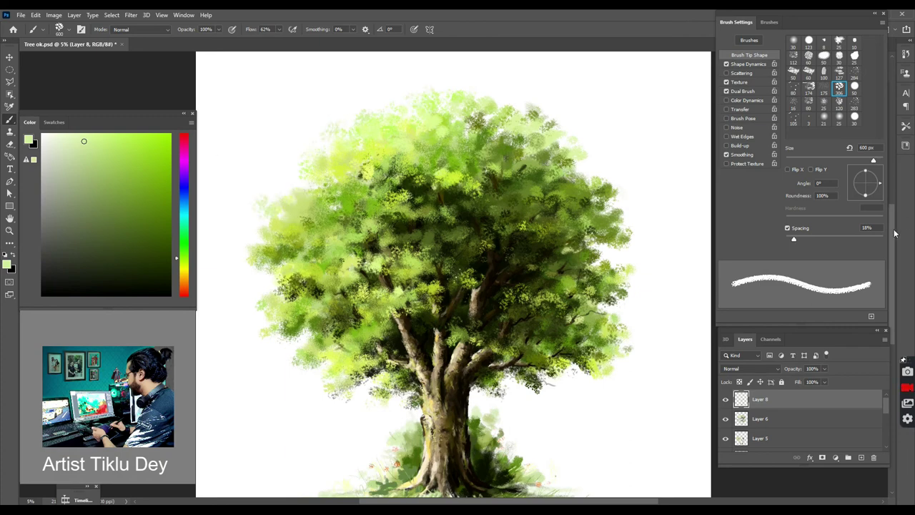
- Darken the paint to a muted green and add leaf clusters along the canopy's left and top edges
click(96, 222)
drag(269, 217, 283, 215)
click(275, 288)
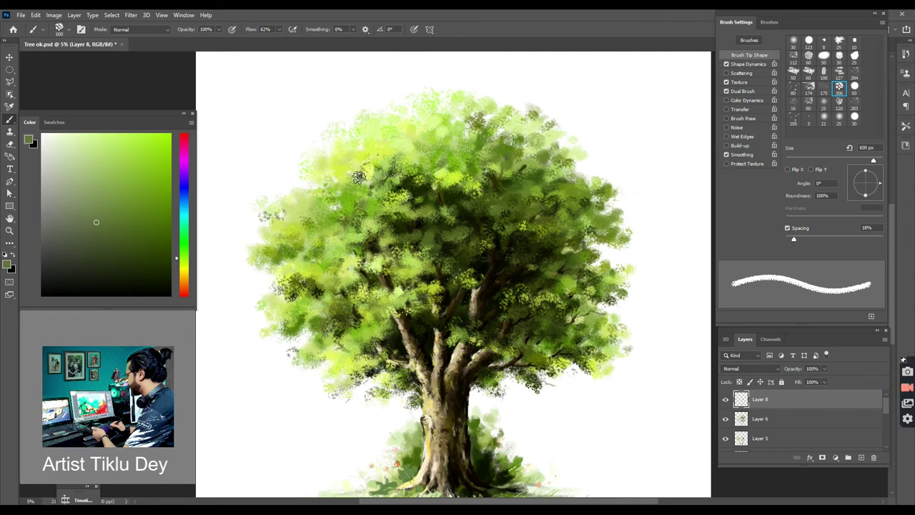
mouse_move(358, 176)
mouse_down()
mouse_move(334, 173)
mouse_move(297, 187)
mouse_up()
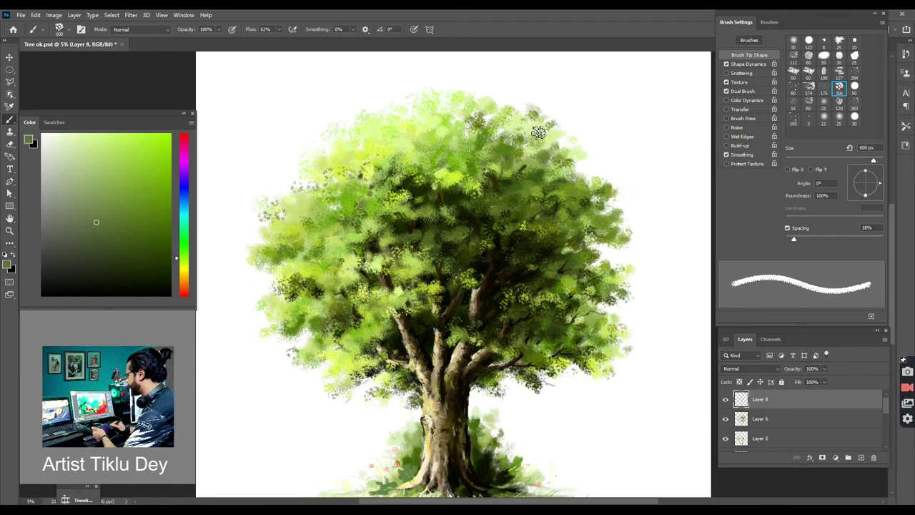
- Sample dark greens from the foliage shadows and deepen the shaded inner parts of the canopy
alt+click(455, 241)
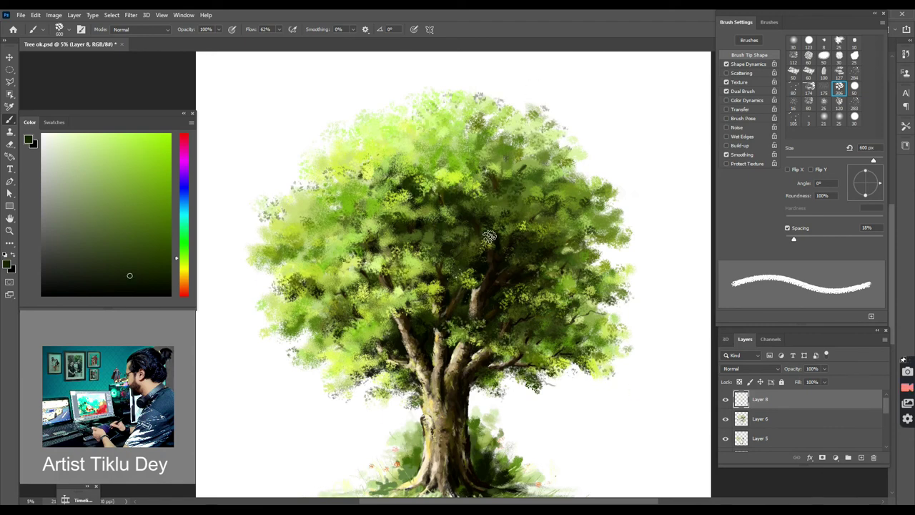
alt+click(588, 252)
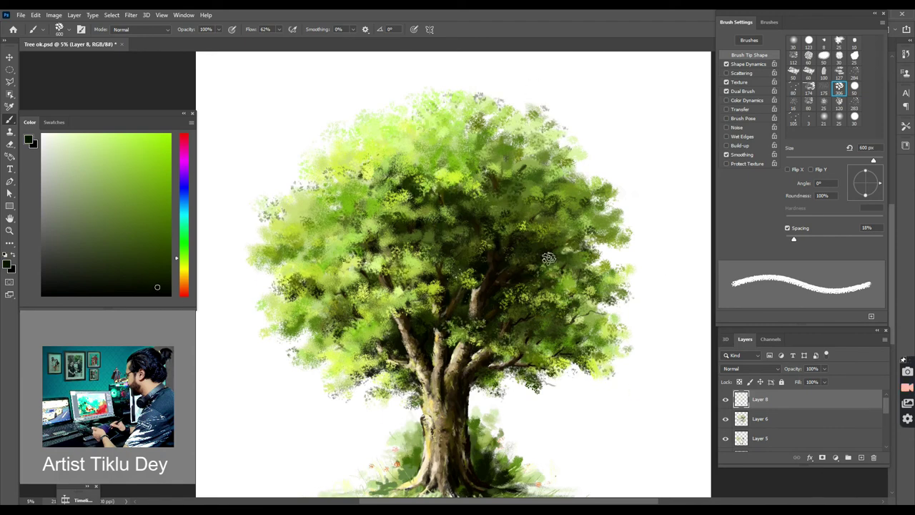
key(ctrl+minus)
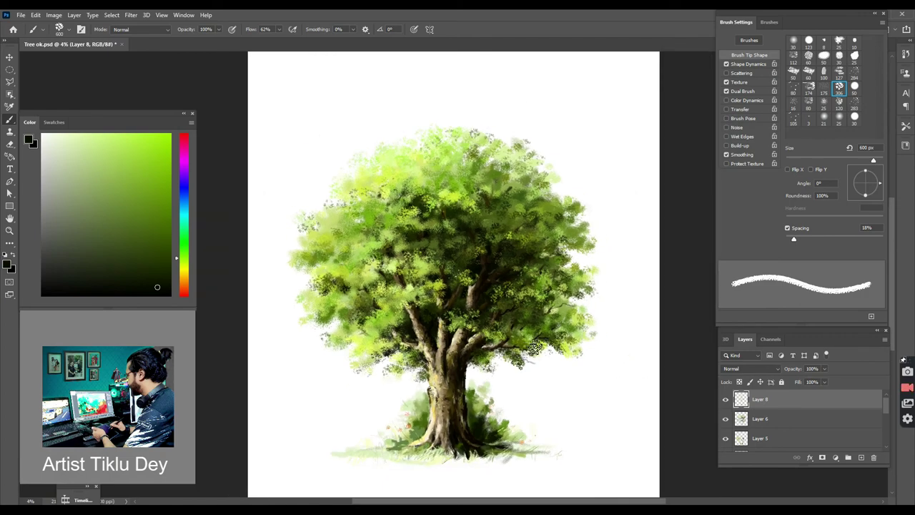
key(ctrl+minus)
key(ctrl+plus)
key(ctrl+plus)
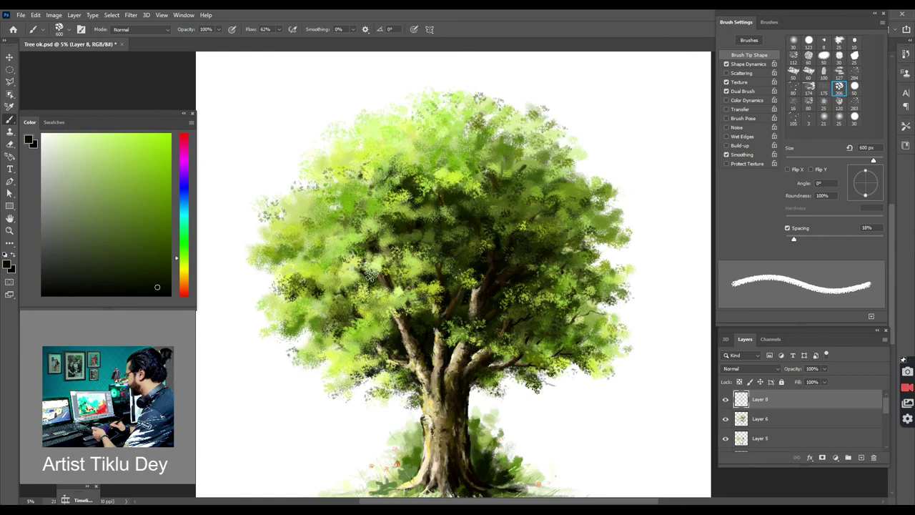
- Set the paint color to light yellow and dab leaf highlights across the canopy
click(180, 267)
drag(189, 266, 189, 261)
click(131, 133)
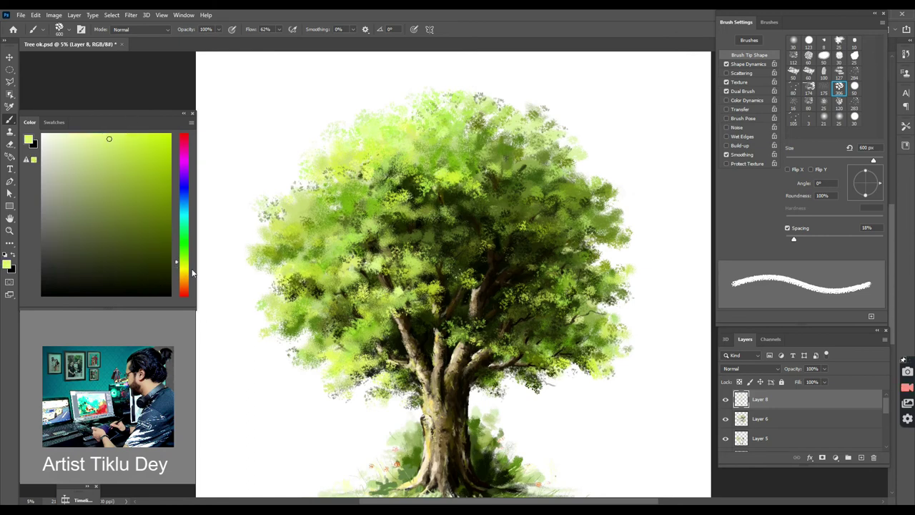
click(187, 266)
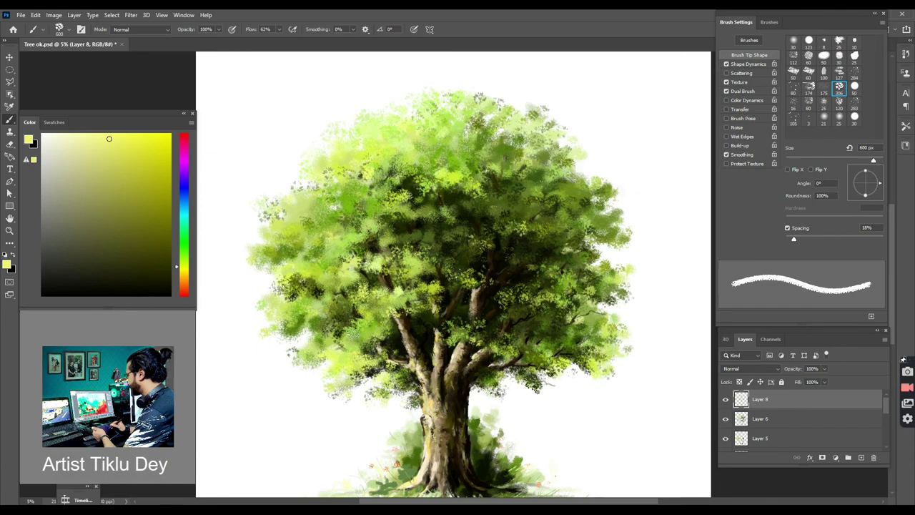
key(ctrl+minus)
key(ctrl+minus)
key(ctrl+plus)
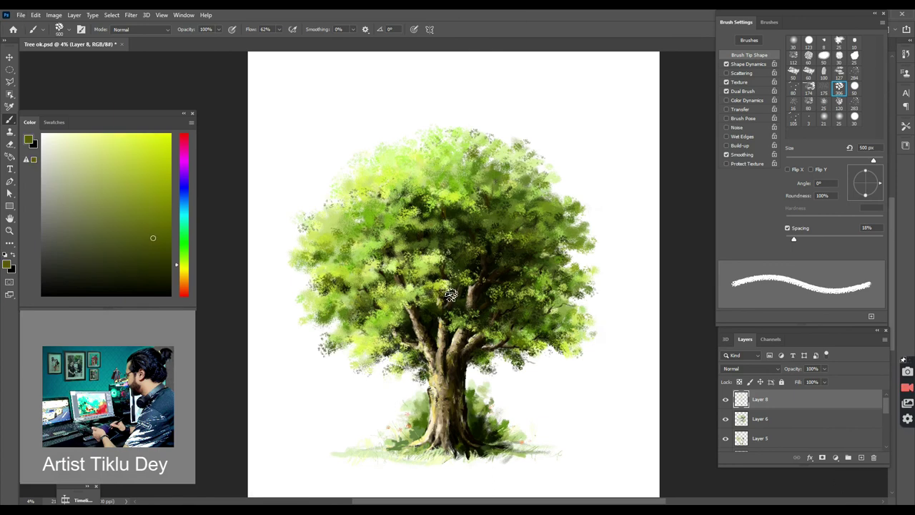
- Sample a yellow-green from the foliage and lighten it to add pale leaf accents inside the canopy
alt+click(512, 303)
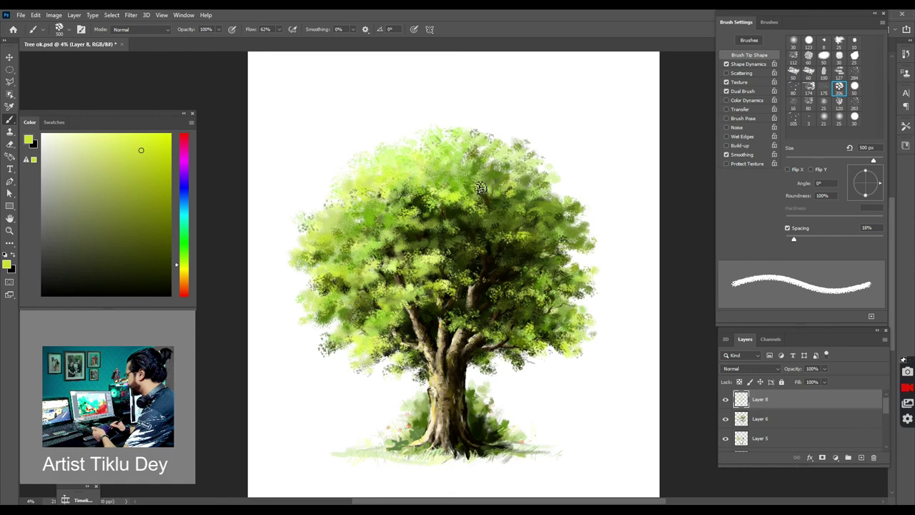
click(106, 159)
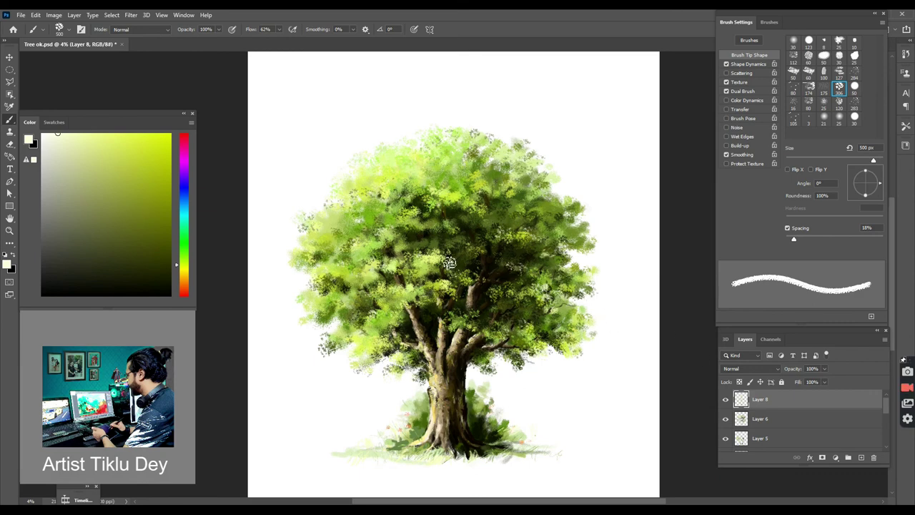
key(x)
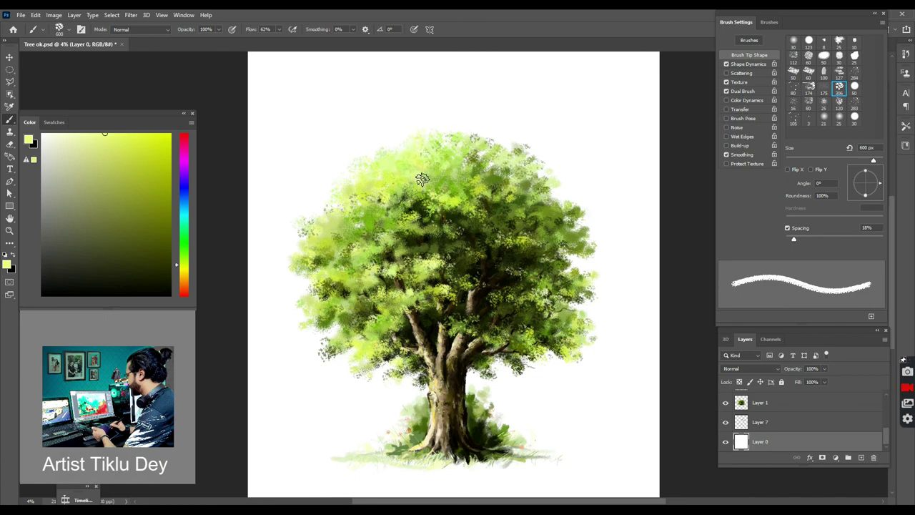
- Use mid and bright greens on Layer 0 to fill out the foliage behind the top of the canopy
click(184, 259)
click(134, 177)
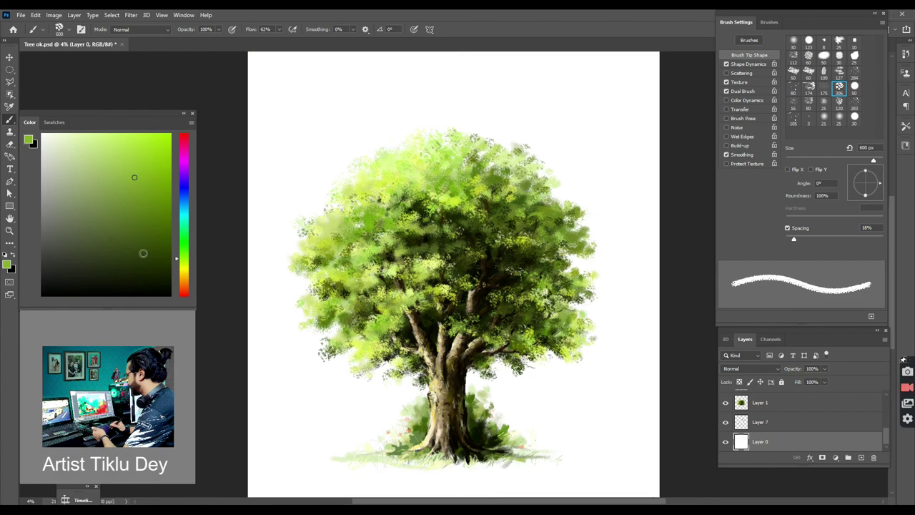
click(136, 136)
- Sample a foliage green on Layer 8, brighten it to light green, and dab leaves over the upper canopy
key(x)
key(ctrl+shift+alt+n)
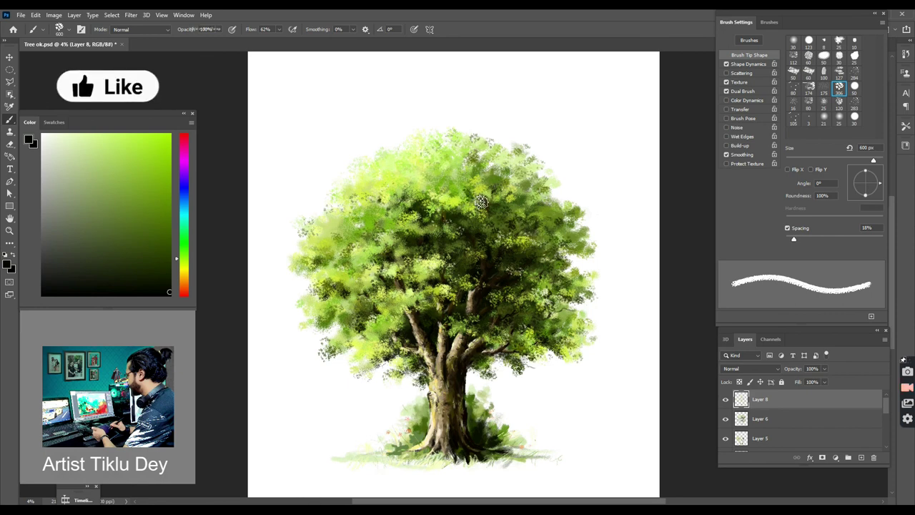
alt+click(436, 178)
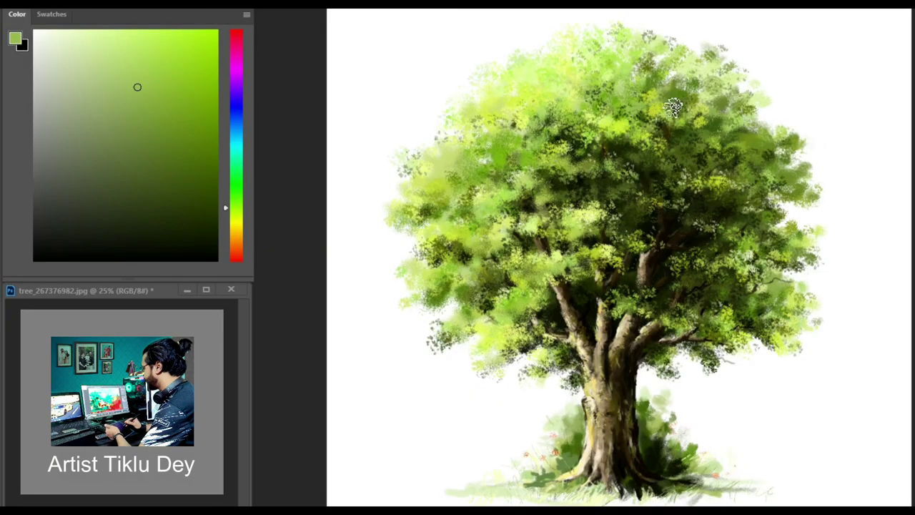
click(140, 39)
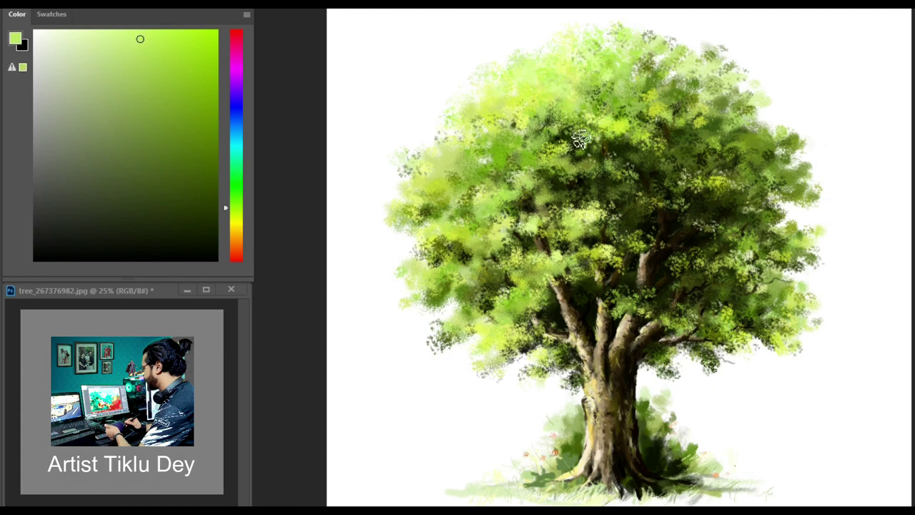